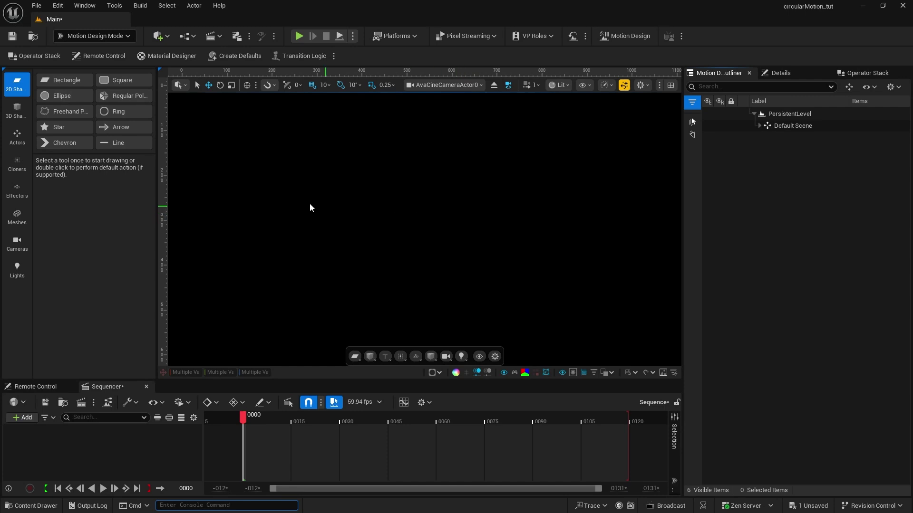
# Create a default 2D Ellipse shape and set its mesh size to 10 by 10.
pyautogui.click(63, 97)
pyautogui.doubleClick(63, 97)
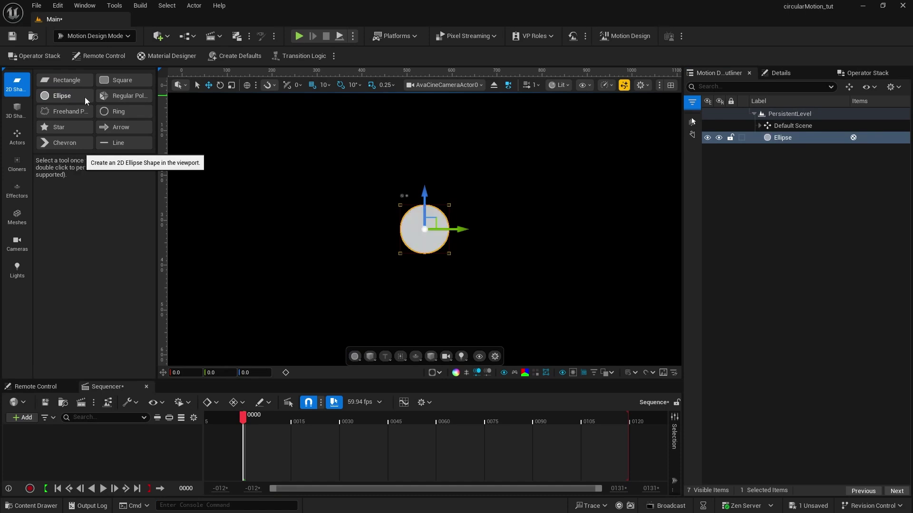
pyautogui.click(781, 139)
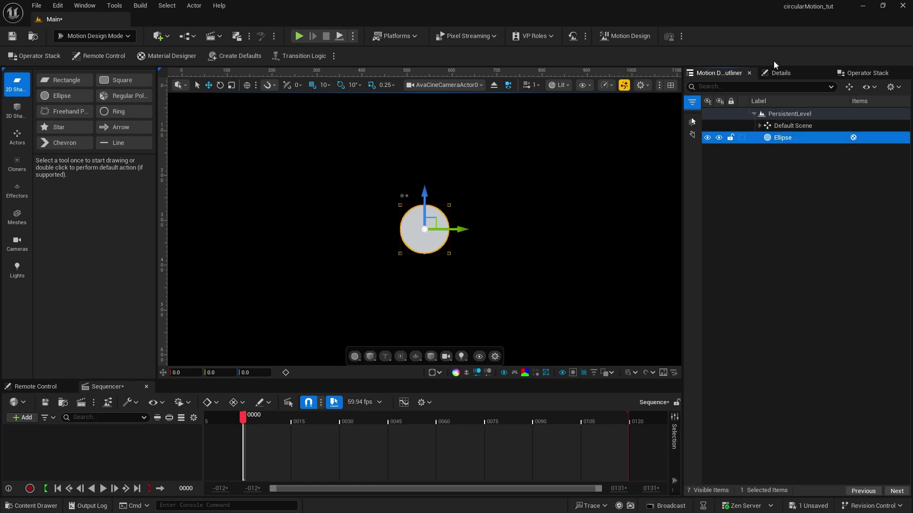
pyautogui.click(778, 74)
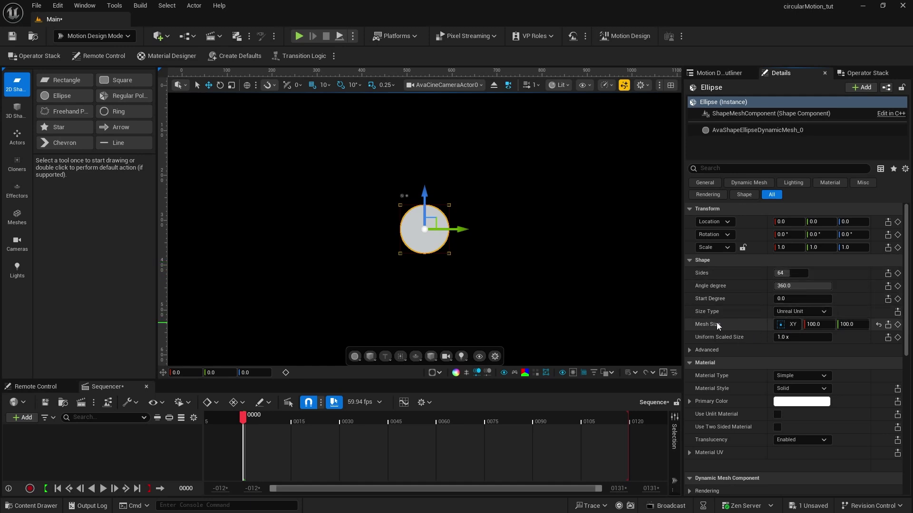
pyautogui.click(812, 324)
pyautogui.write('10')
pyautogui.press('Return')
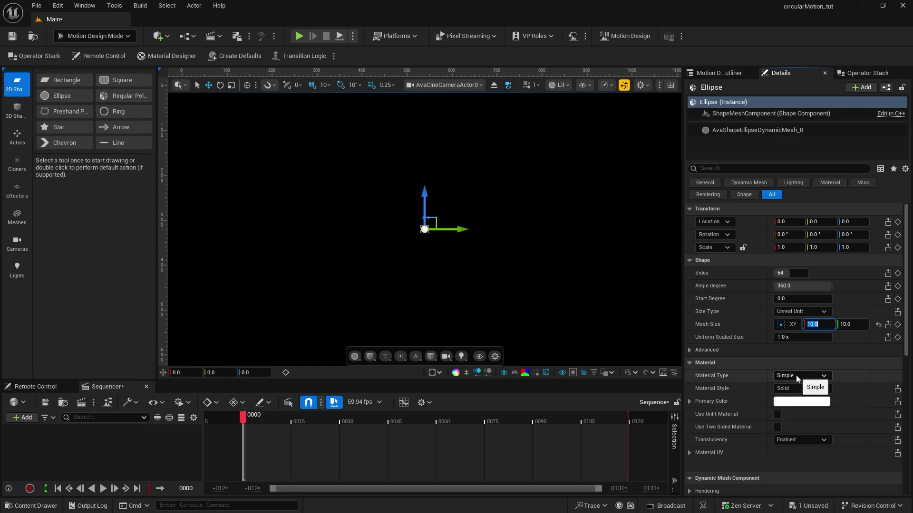
# Set the ellipse's primary color to hex 001c4d and enable Use Two Sided Material.
pyautogui.click(800, 405)
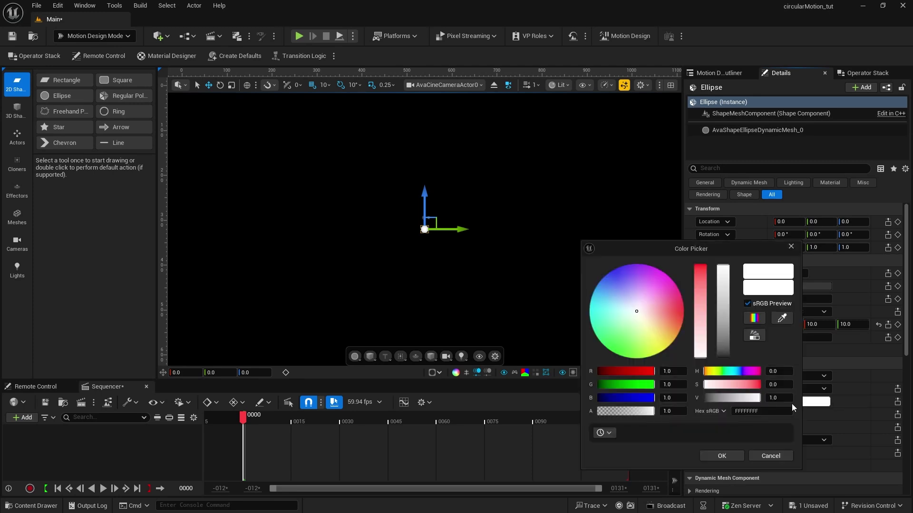
pyautogui.click(763, 412)
pyautogui.write('0')
pyautogui.write('01c4')
pyautogui.write('d')
pyautogui.click(733, 455)
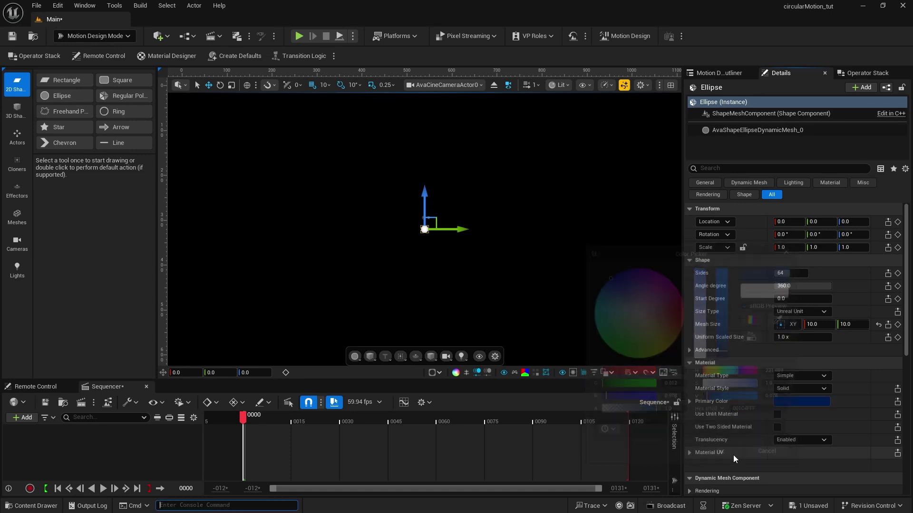
pyautogui.click(777, 428)
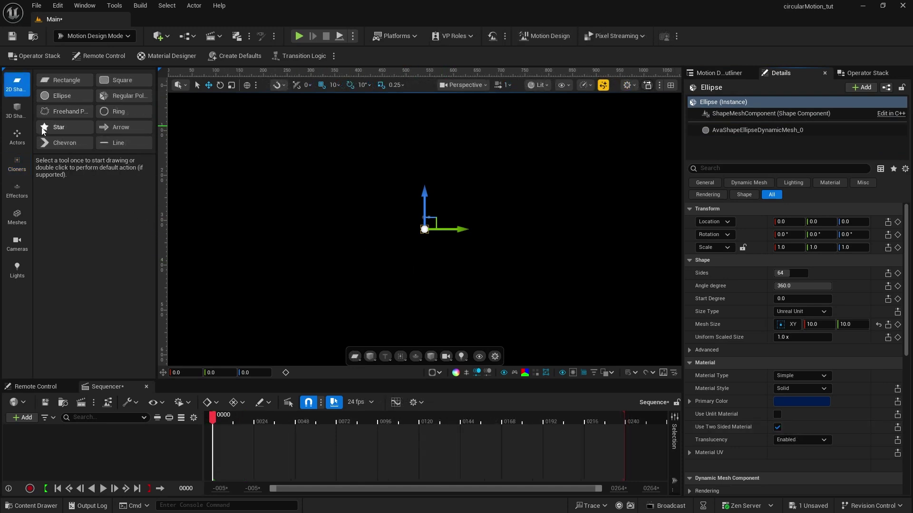
# Add a Circle cloner and replace its DefaultClone child with the Ellipse.
pyautogui.click(17, 165)
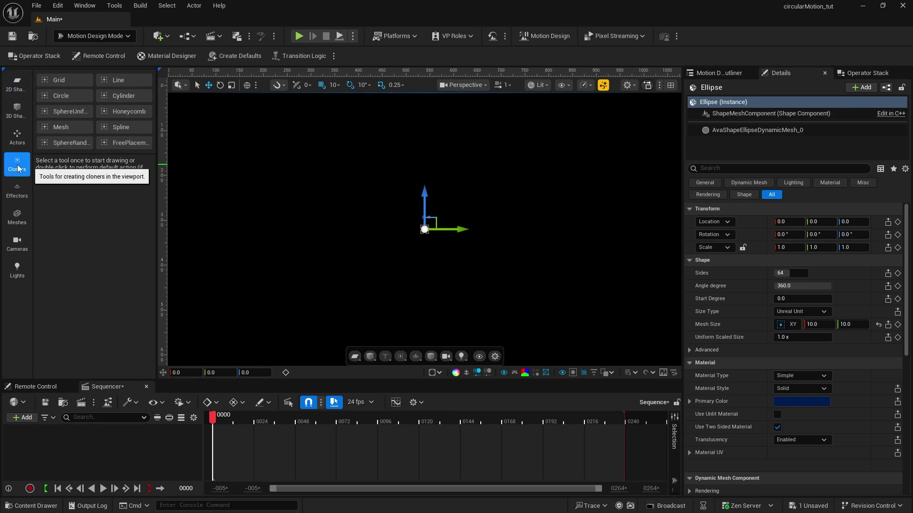
pyautogui.doubleClick(61, 97)
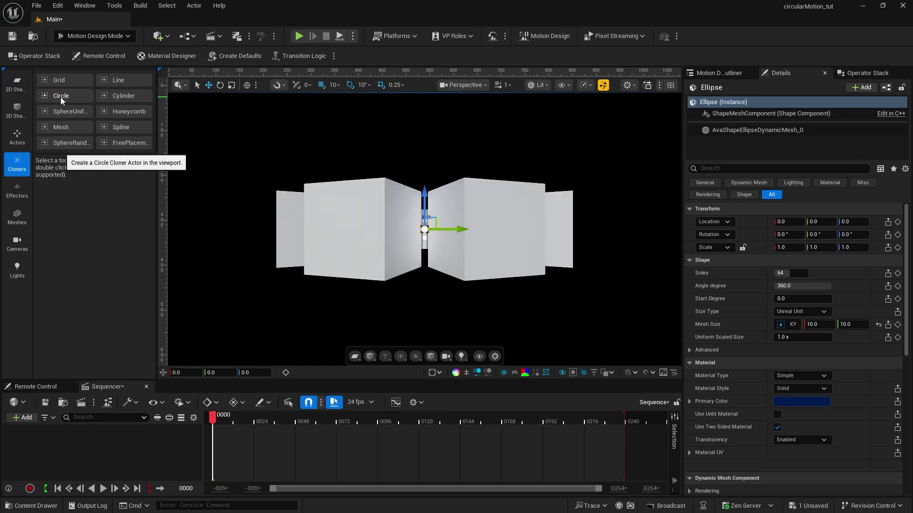
pyautogui.click(727, 76)
pyautogui.click(780, 150)
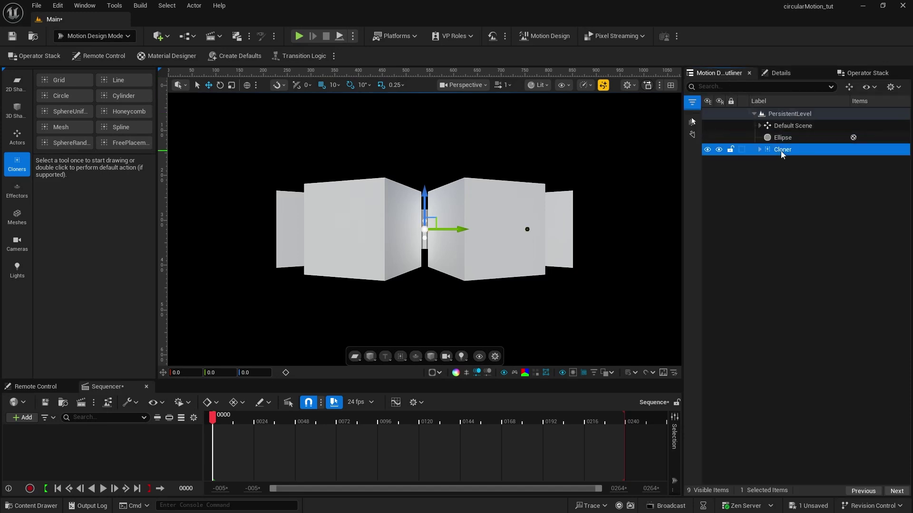
pyautogui.click(759, 149)
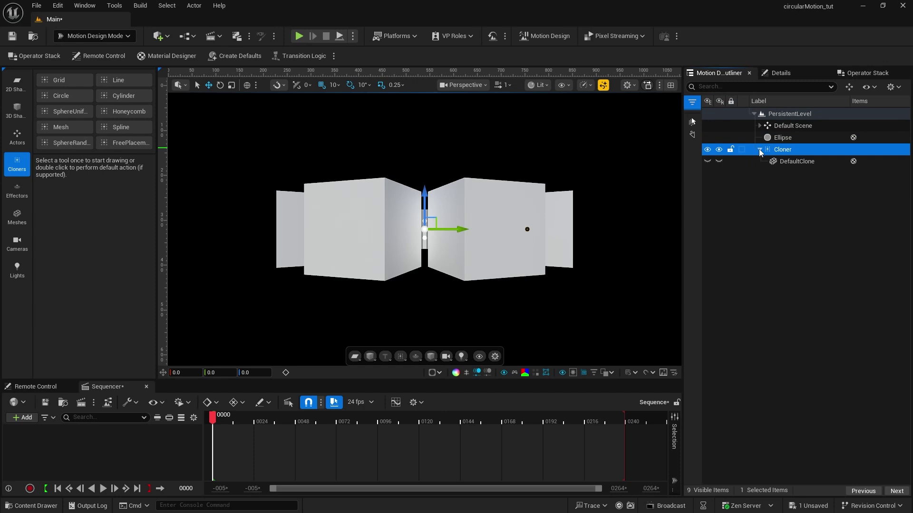
pyautogui.click(783, 162)
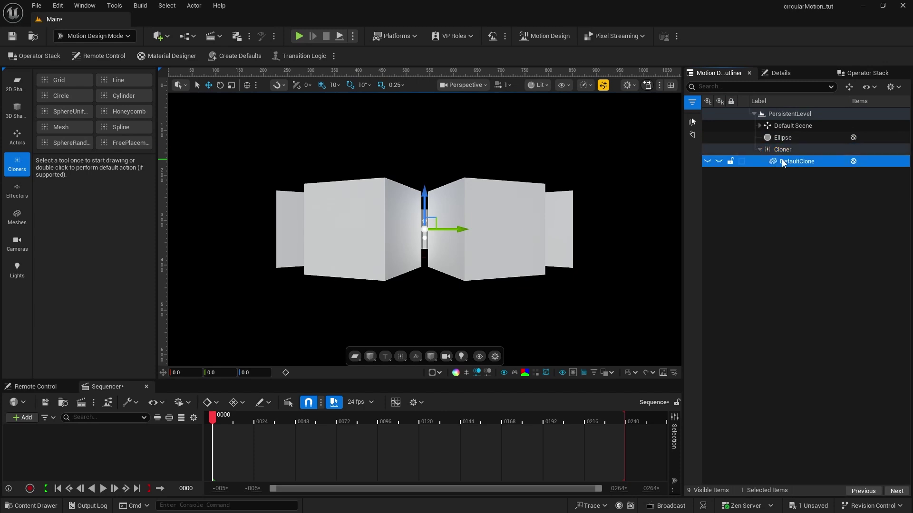
pyautogui.press('Delete')
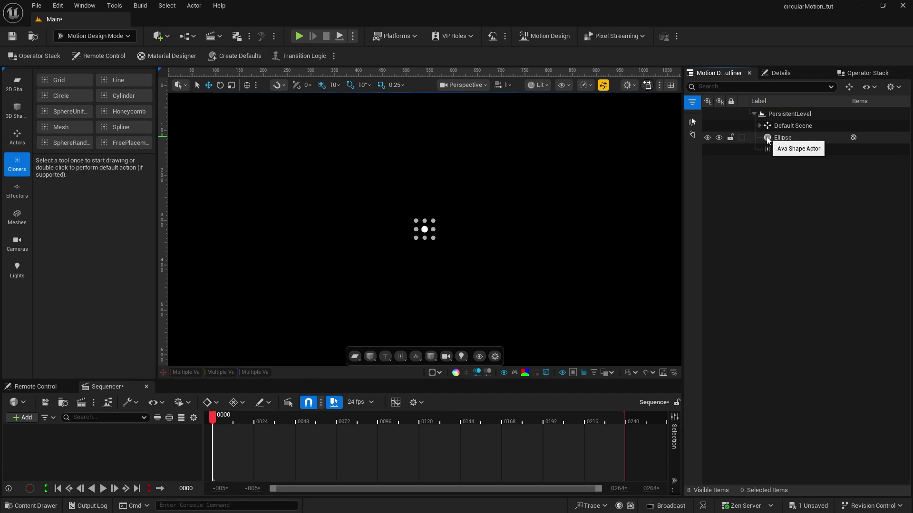
pyautogui.moveTo(768, 139); pyautogui.dragTo(780, 151)
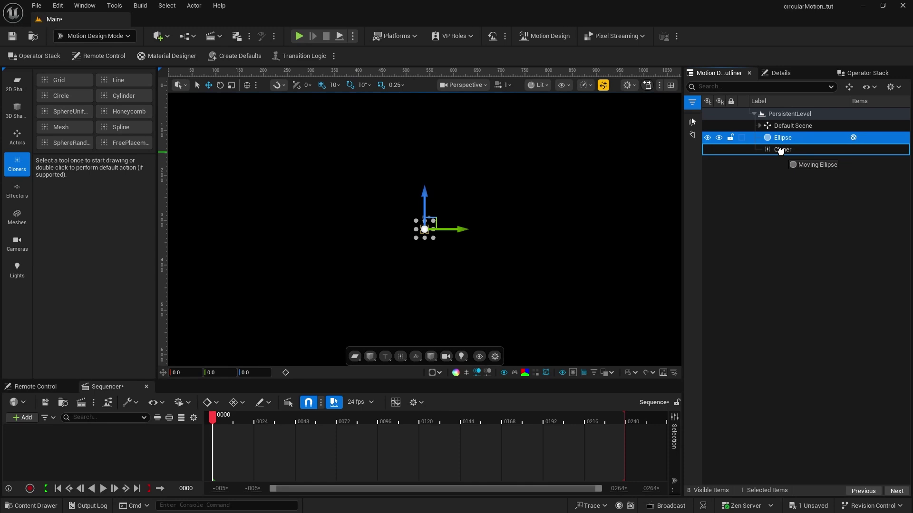
pyautogui.moveTo(781, 150); pyautogui.dragTo(781, 152)
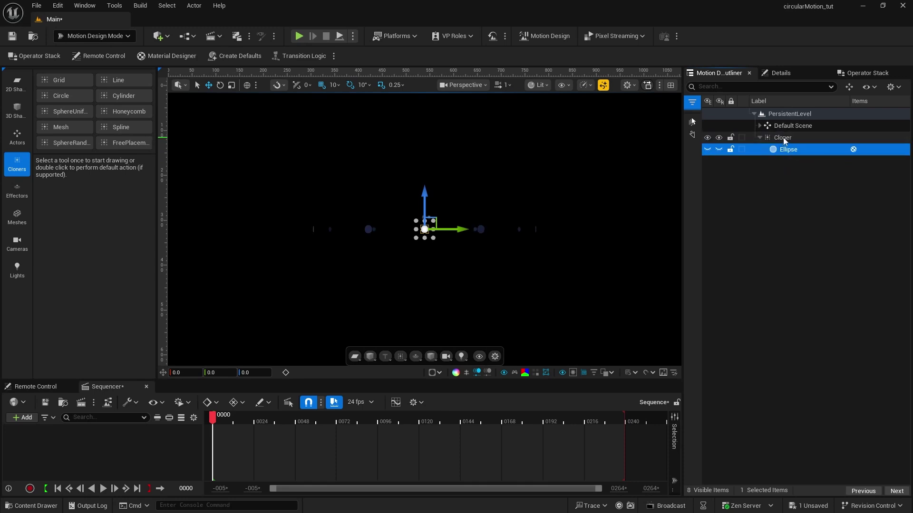
# Disable Orient Mesh on the Cloner and set its layout plane to YZ.
pyautogui.click(781, 137)
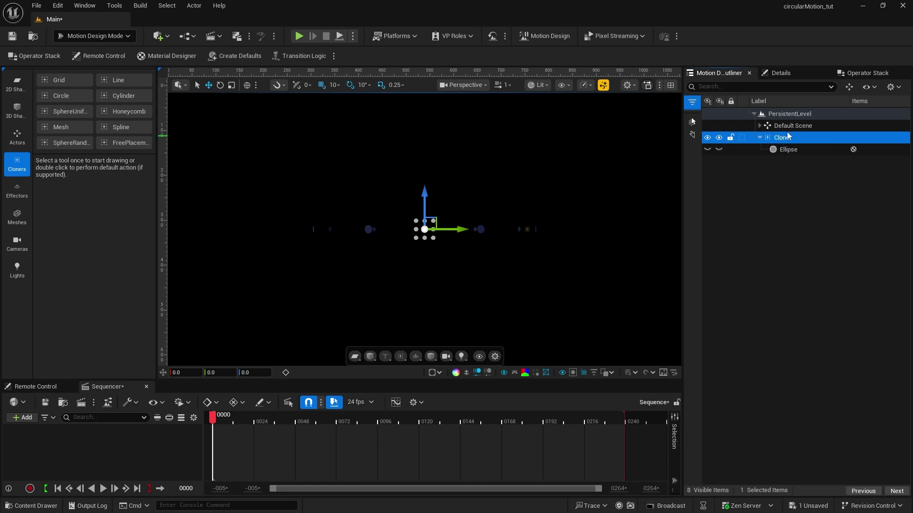
pyautogui.click(785, 76)
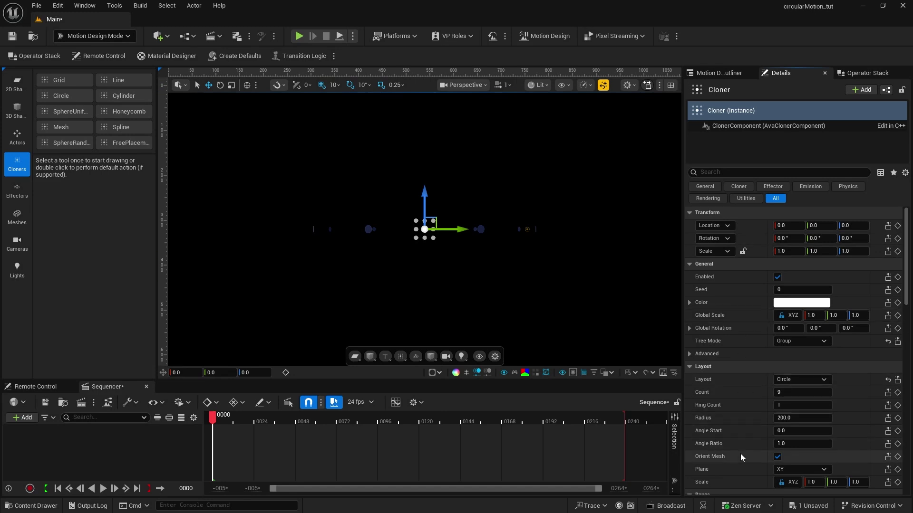
pyautogui.click(777, 457)
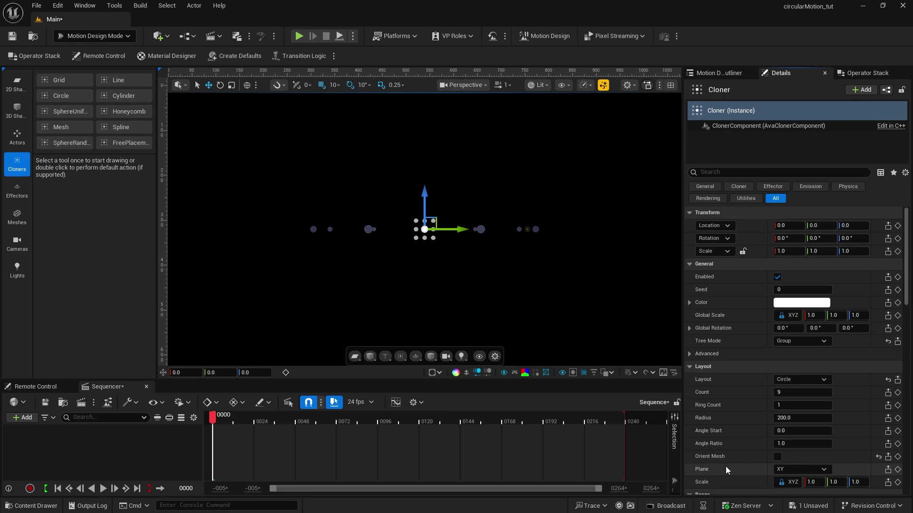
pyautogui.click(792, 469)
pyautogui.click(792, 485)
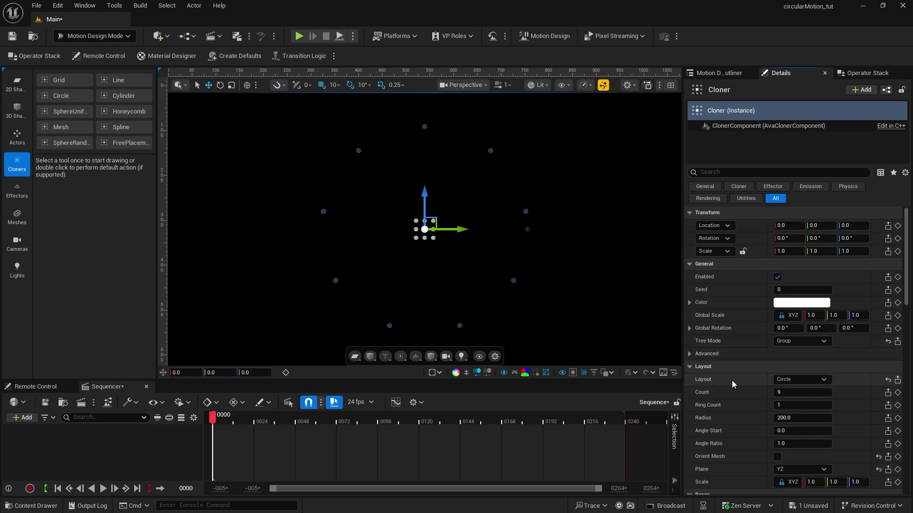
# Set the Cloner's circle layout to a Count of 200, a Ring Count of 60 and a Radius of 10.
pyautogui.click(784, 393)
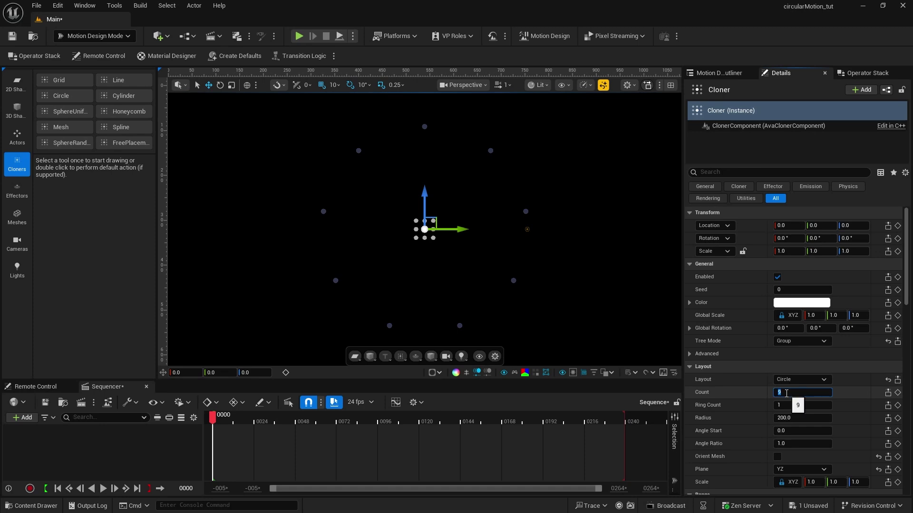
pyautogui.write('200')
pyautogui.press('Return')
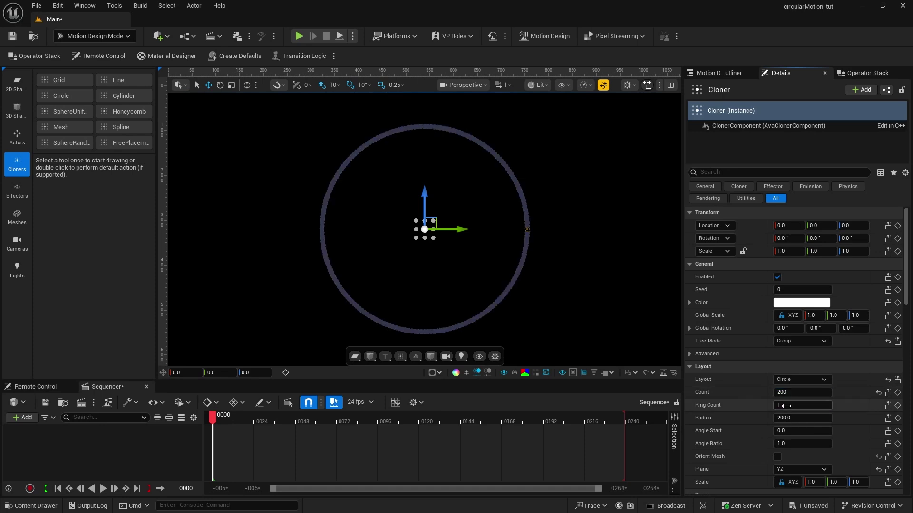
pyautogui.click(786, 405)
pyautogui.write('60')
pyautogui.press('Return')
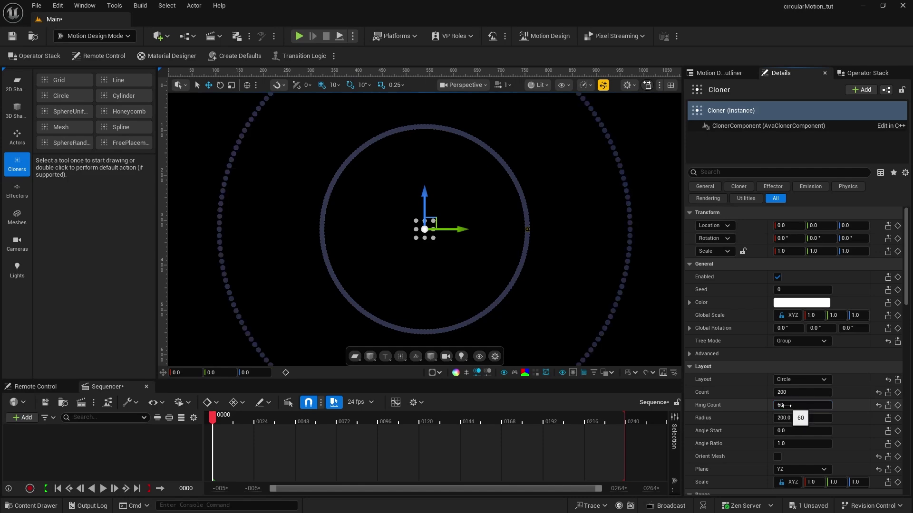
pyautogui.click(787, 418)
pyautogui.write('10')
pyautogui.press('Return')
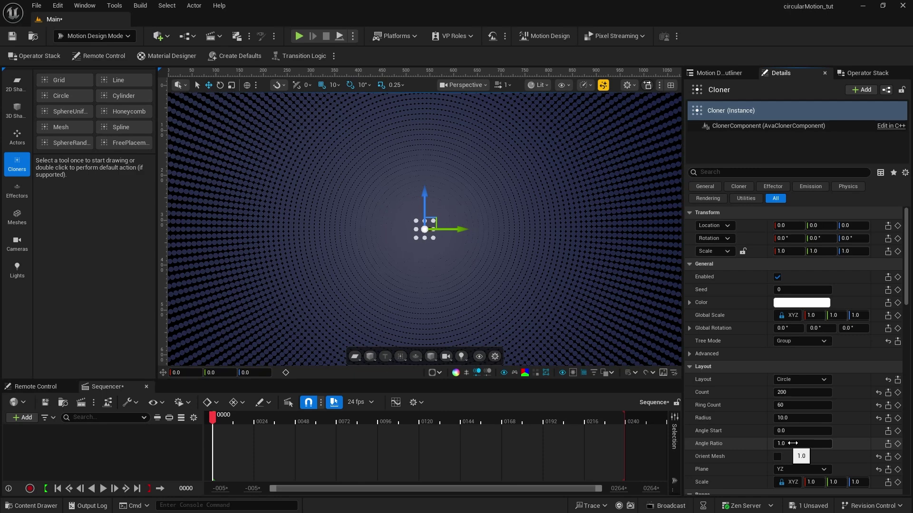
# Set the Angle Ratio of the Cloner's circle layout to 5.523542.
pyautogui.scroll(-1, 862, 426)
pyautogui.scroll(-4, 862, 426)
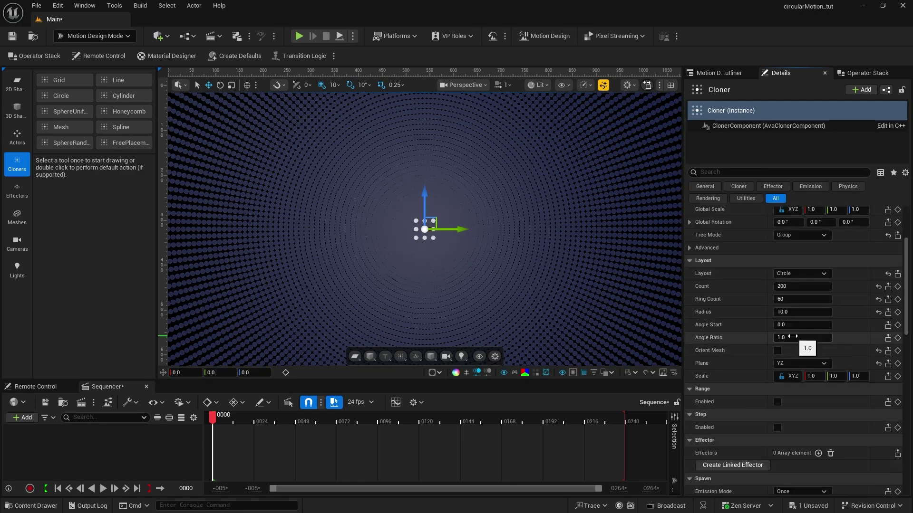
pyautogui.click(793, 337)
pyautogui.write('5.523542')
pyautogui.click(835, 349)
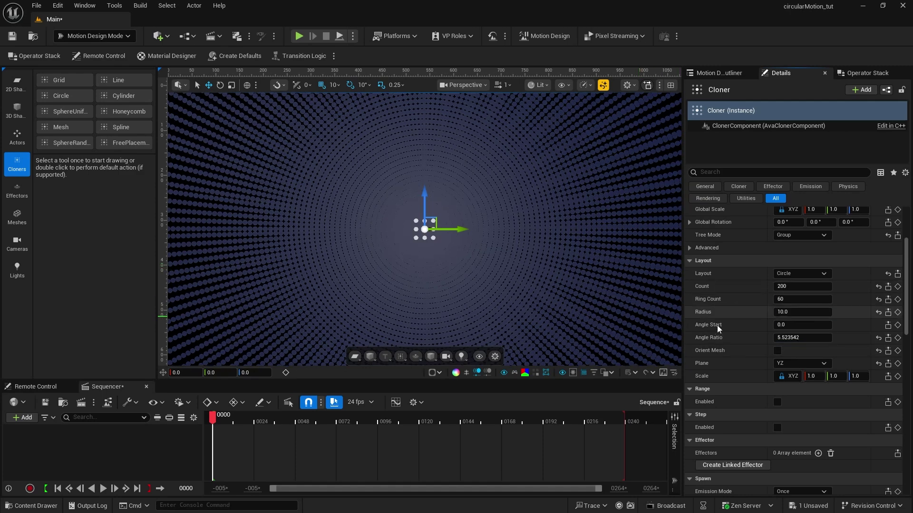
# Enable Range on the Cloner and set its ScaleMin to 0.0001.
pyautogui.scroll(-2, 752, 355)
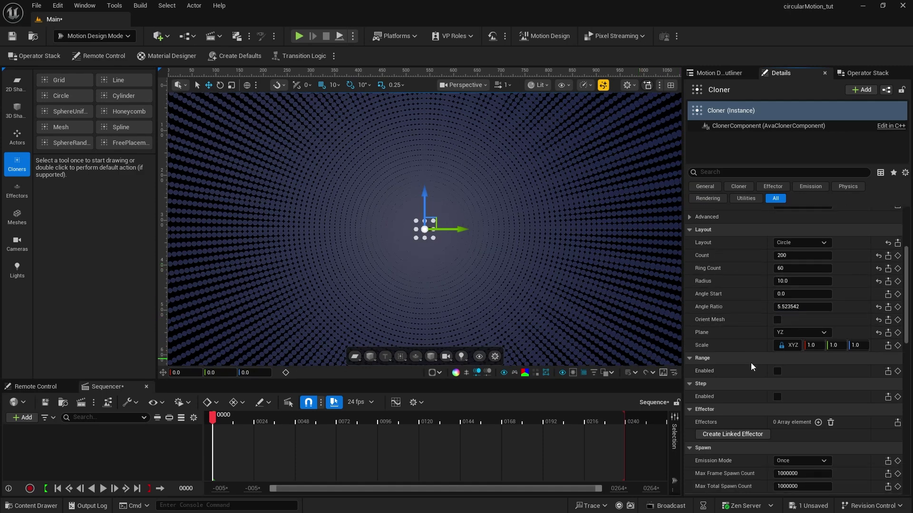
pyautogui.click(778, 370)
pyautogui.scroll(-4, 758, 370)
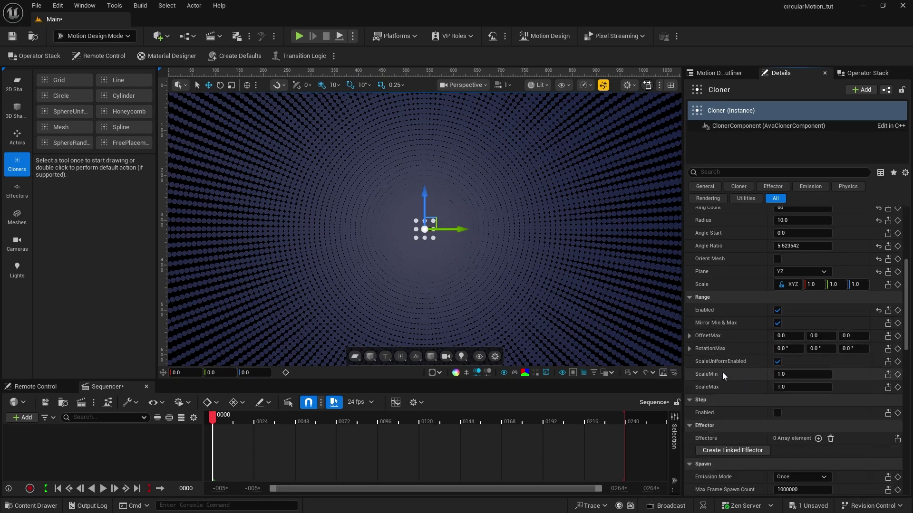
pyautogui.click(782, 374)
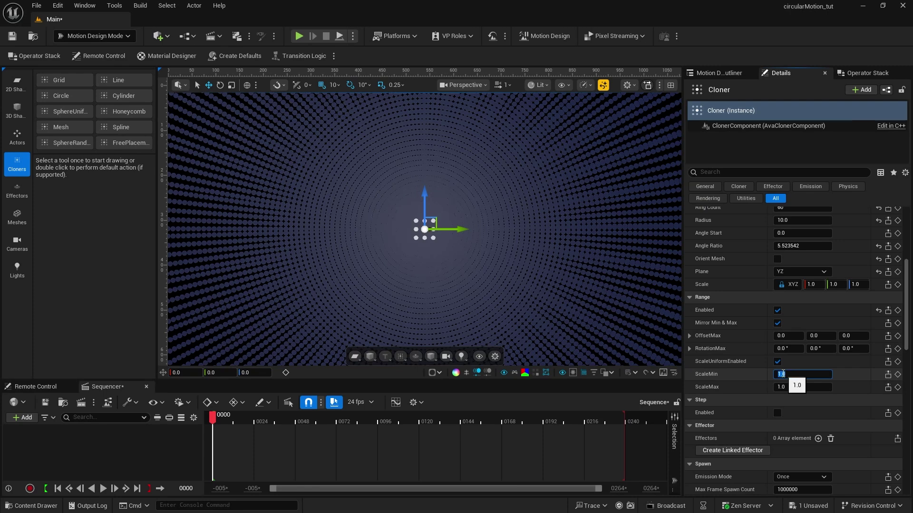
pyautogui.write('0.0001')
pyautogui.press('Return')
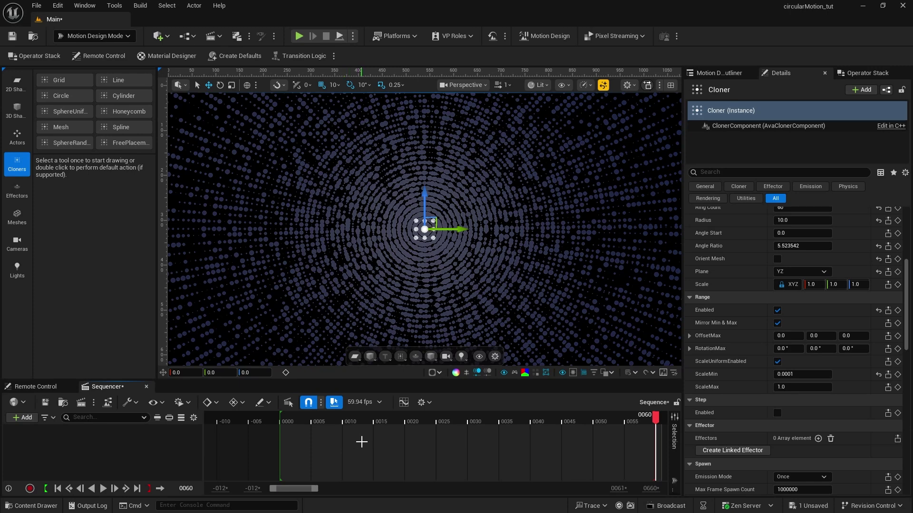
# Set the sequence display rate to 24 fps and its playback end to frame 240.
pyautogui.click(366, 402)
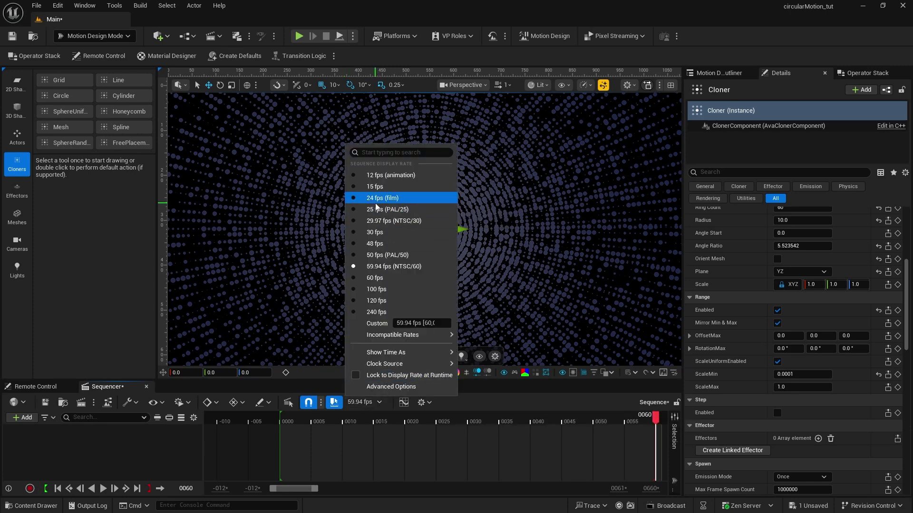
pyautogui.press('Escape')
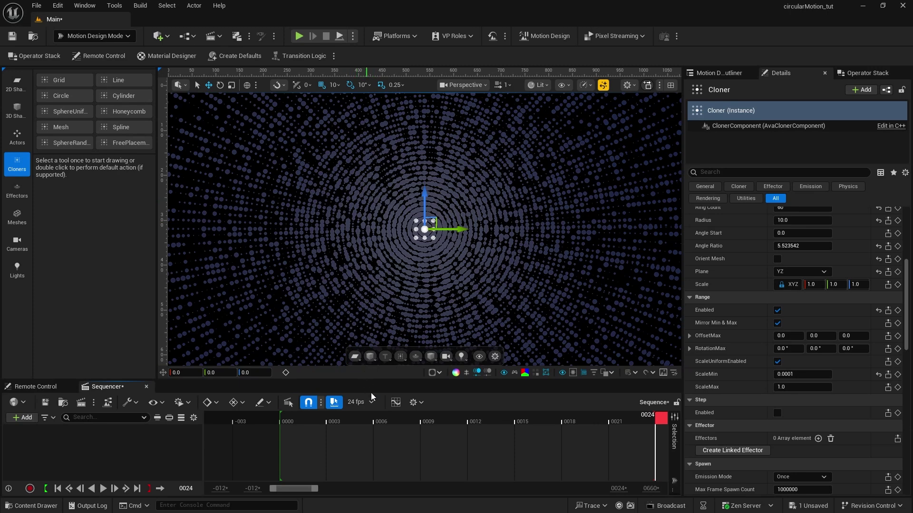
pyautogui.click(185, 489)
pyautogui.write('240')
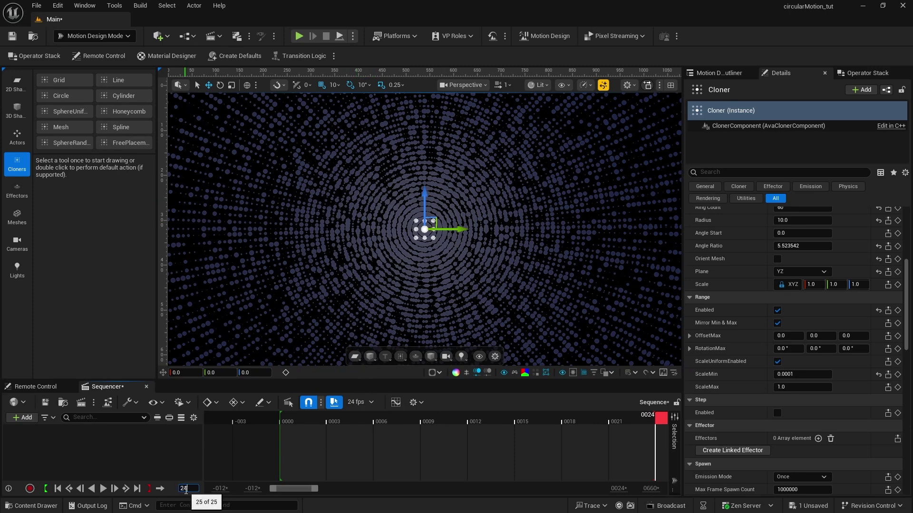
pyautogui.press('Return')
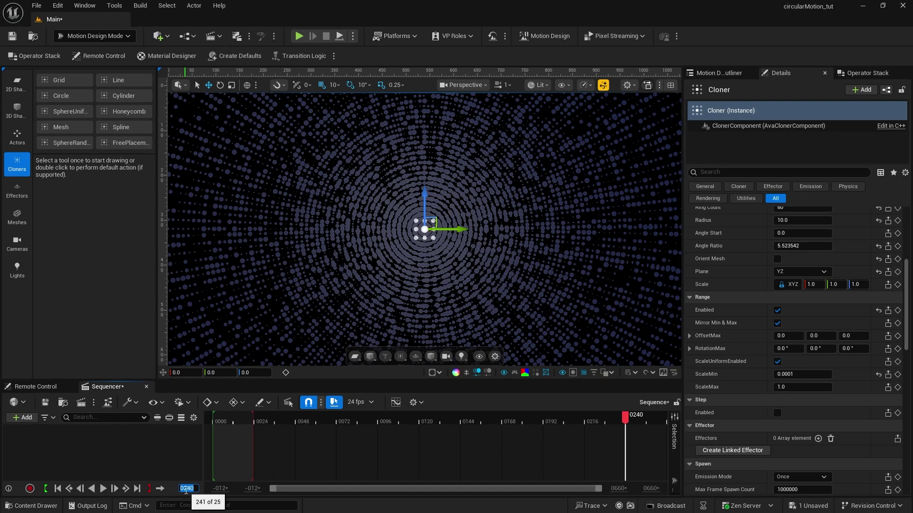
pyautogui.click(149, 489)
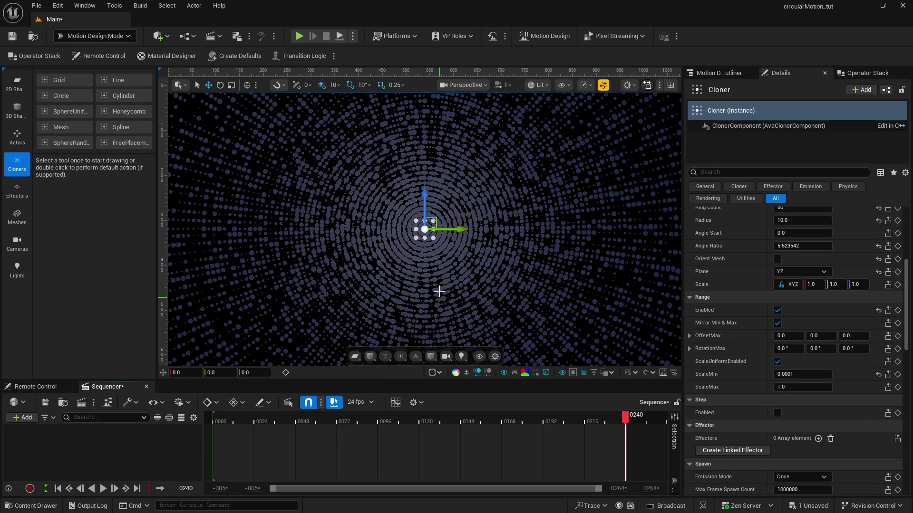
# Add a keyframe for the Cloner's rotation at frame 0 with its Roll reset to 0°.
pyautogui.scroll(5, 814, 318)
pyautogui.scroll(4, 815, 318)
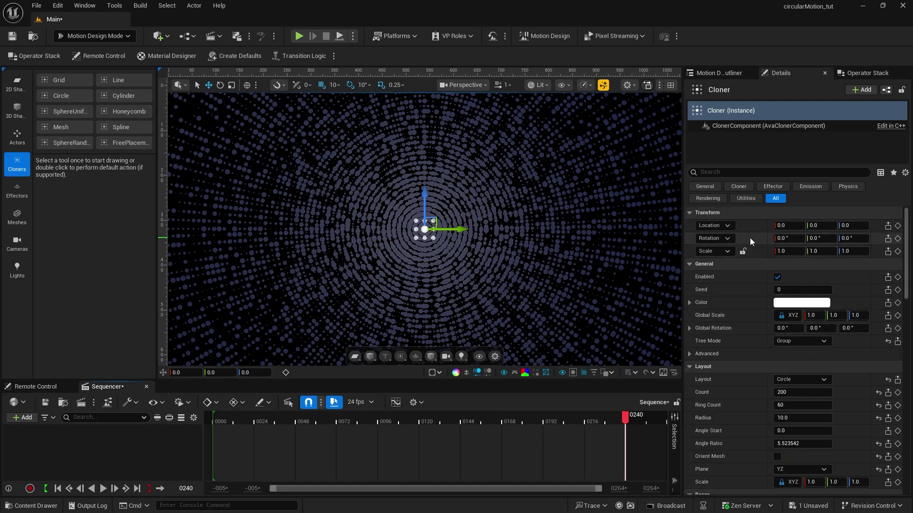
pyautogui.moveTo(787, 238)
pyautogui.mouseDown()
pyautogui.moveTo(803, 238)
pyautogui.moveTo(789, 238)
pyautogui.mouseUp()
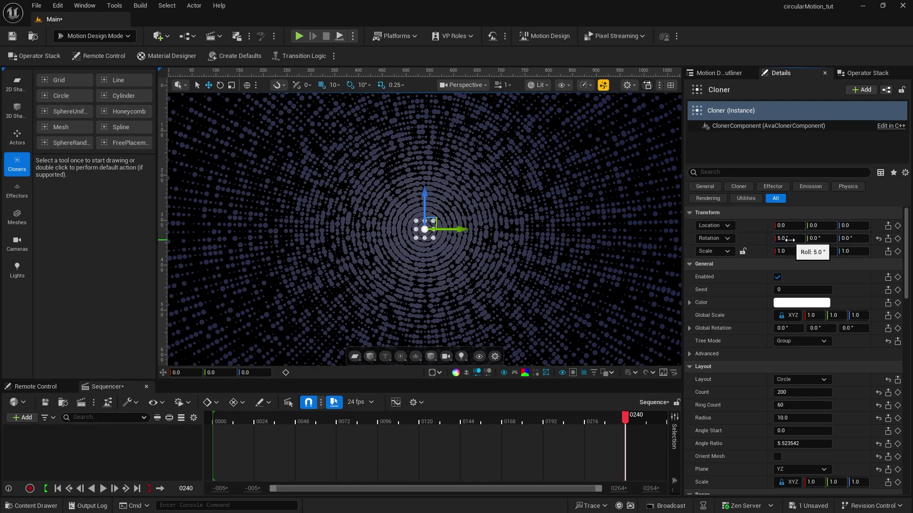
pyautogui.click(58, 488)
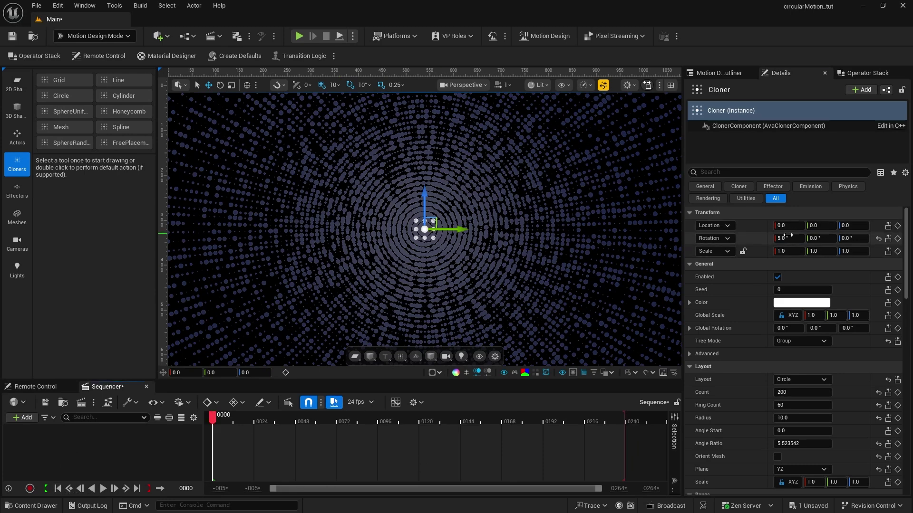
pyautogui.click(878, 239)
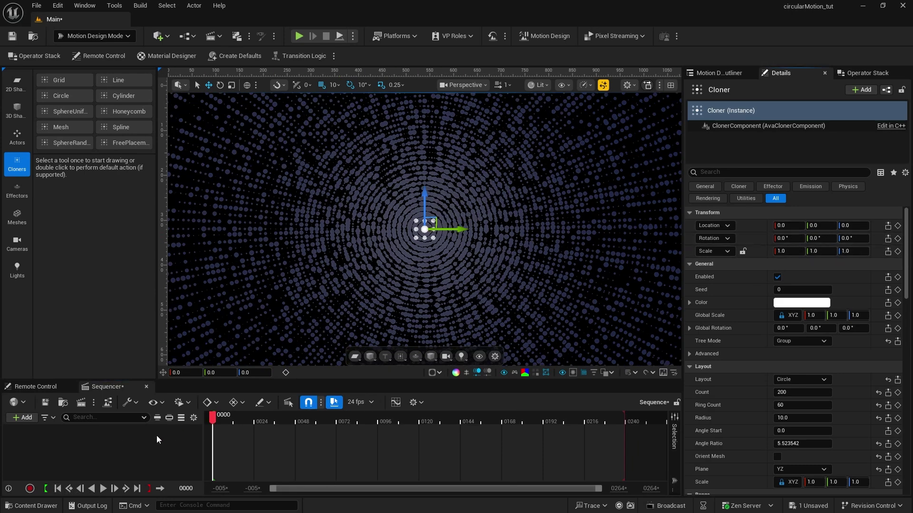
pyautogui.click(898, 239)
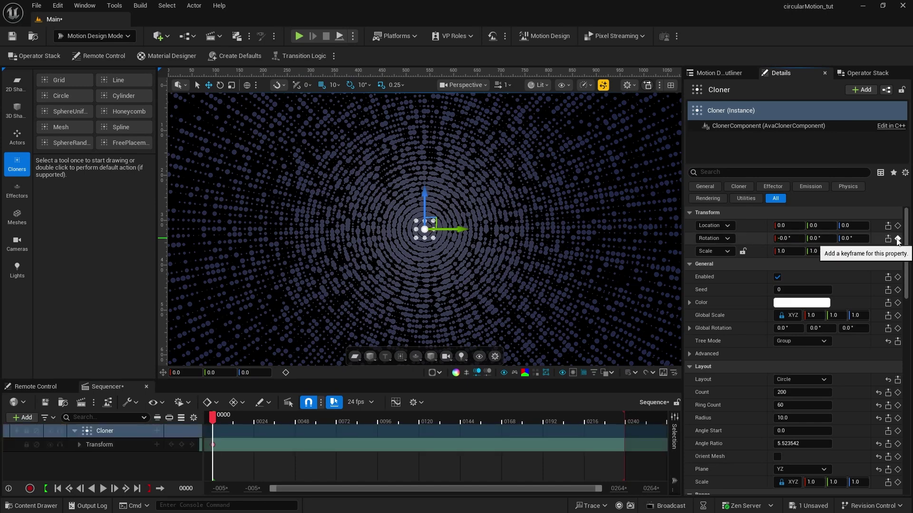
# Keyframe the Cloner's Roll rotation at 22.5° on the sequence's last frame, 239.
pyautogui.click(79, 444)
pyautogui.click(84, 459)
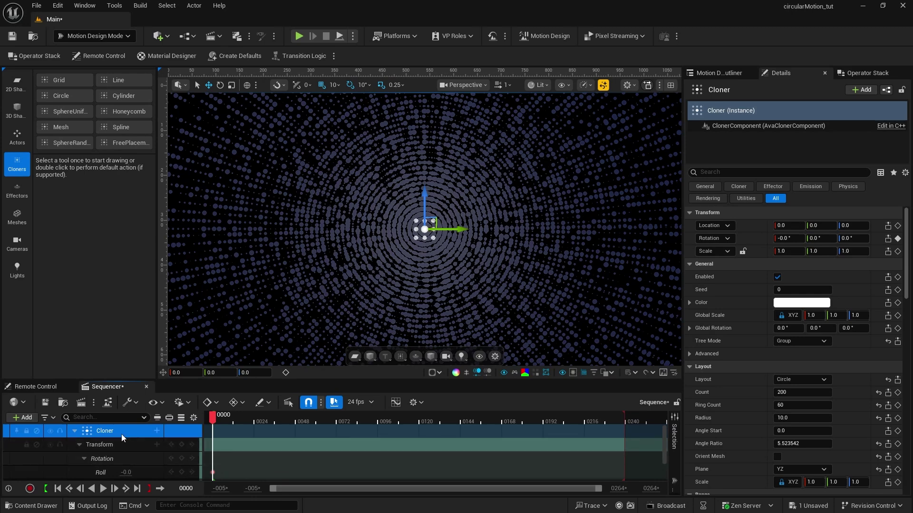
pyautogui.click(137, 488)
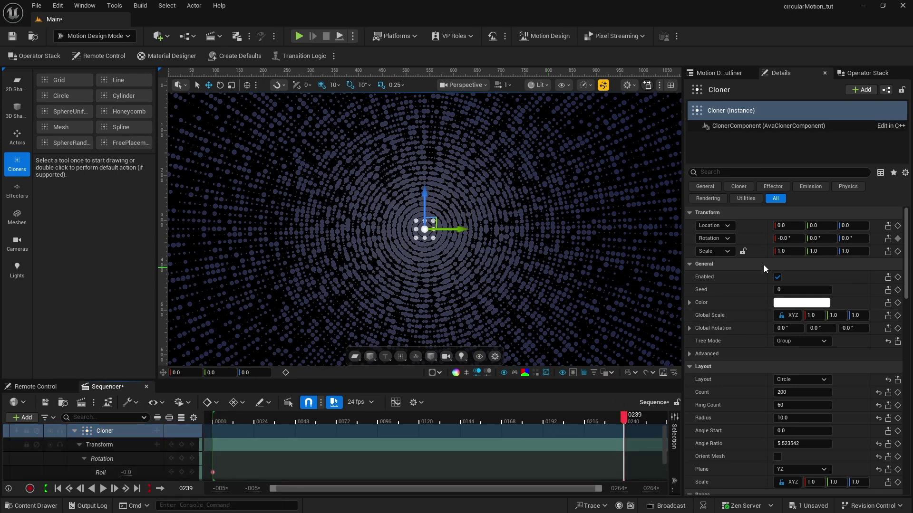
pyautogui.click(785, 239)
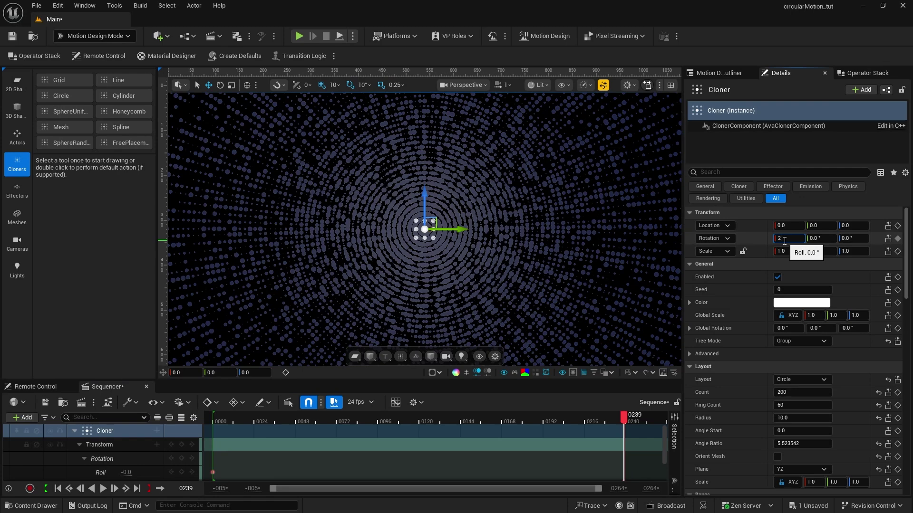
pyautogui.write('22.5')
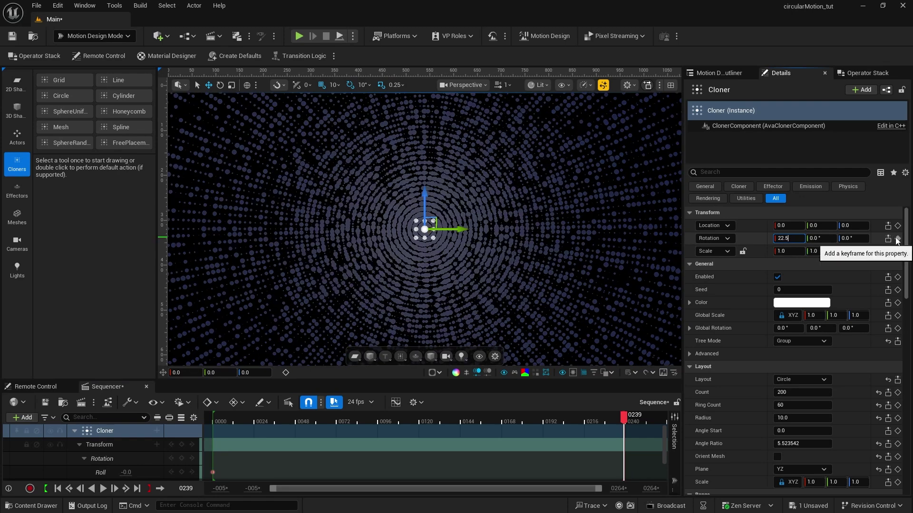
pyautogui.click(898, 240)
pyautogui.click(899, 240)
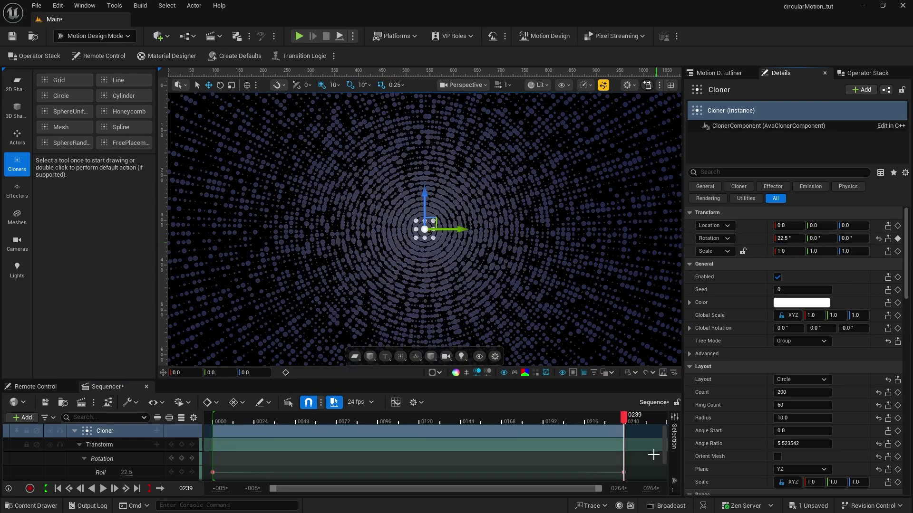
# Change both Roll keyframes of the Cloner to Linear interpolation and play the sequence from the start.
pyautogui.moveTo(210, 463); pyautogui.dragTo(635, 480)
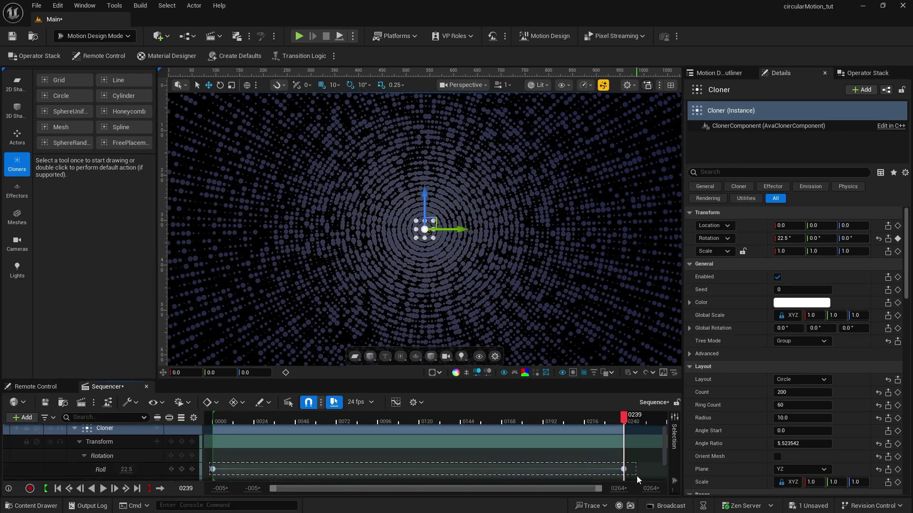
pyautogui.rightClick(213, 469)
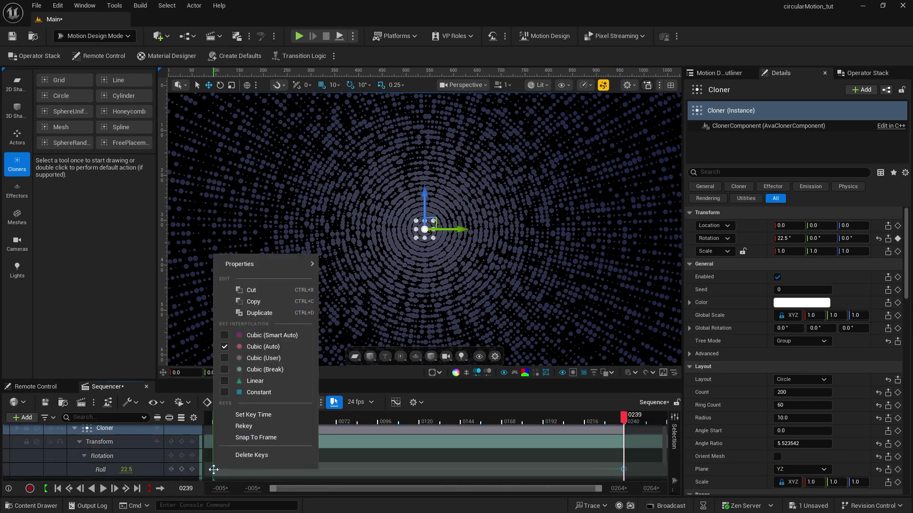
pyautogui.click(250, 382)
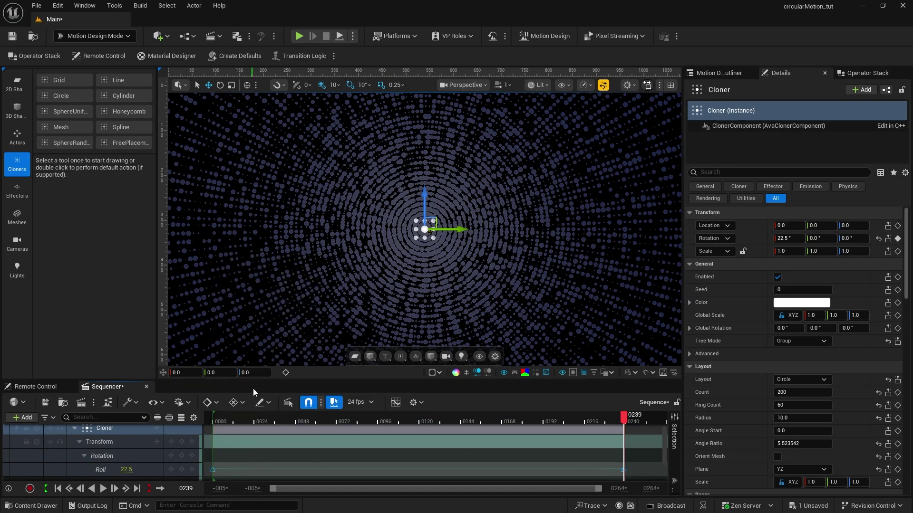
pyautogui.click(71, 489)
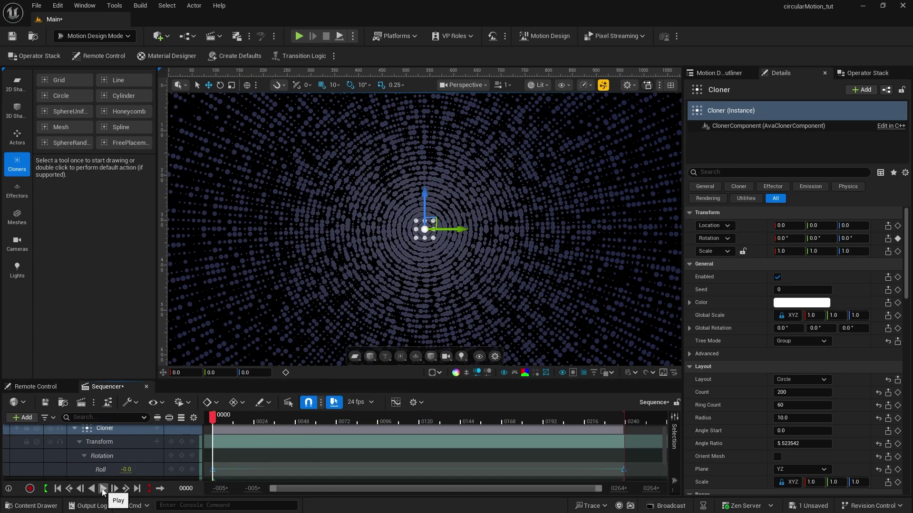
pyautogui.click(102, 489)
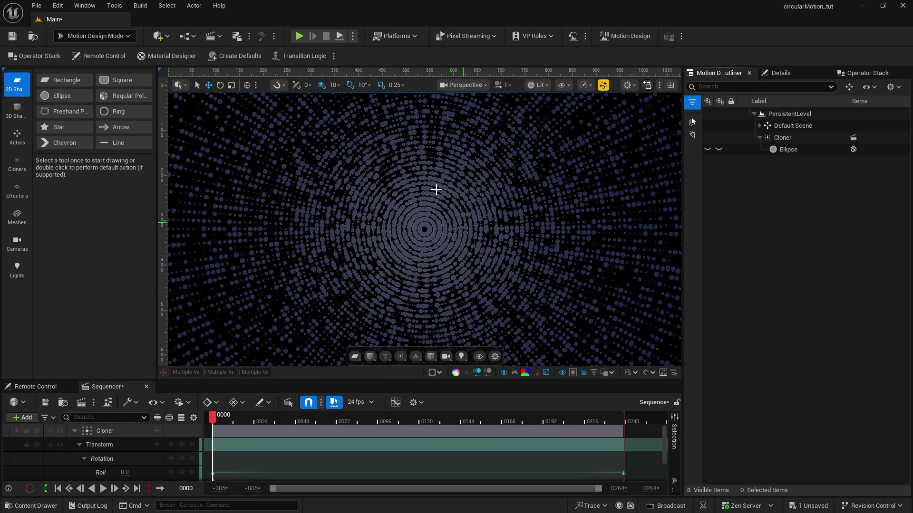
# Create a linked Effector for the Cloner.
pyautogui.click(780, 137)
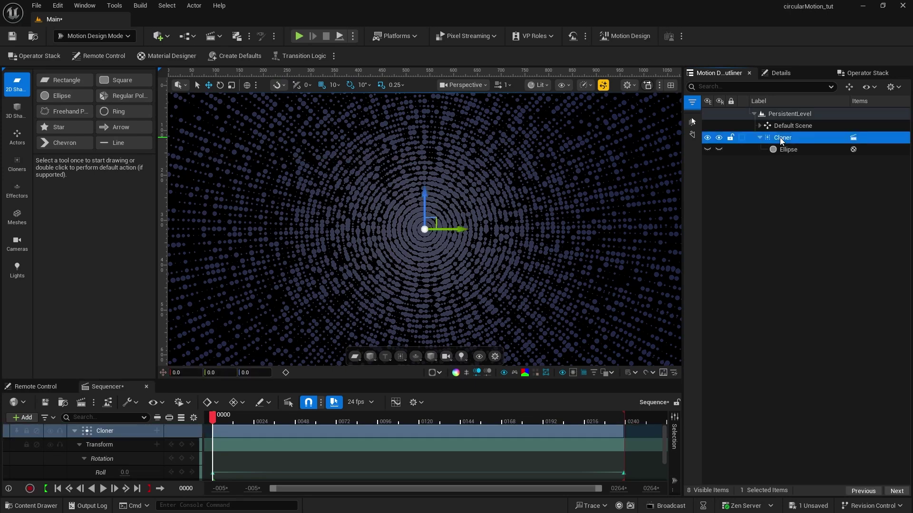
pyautogui.click(780, 75)
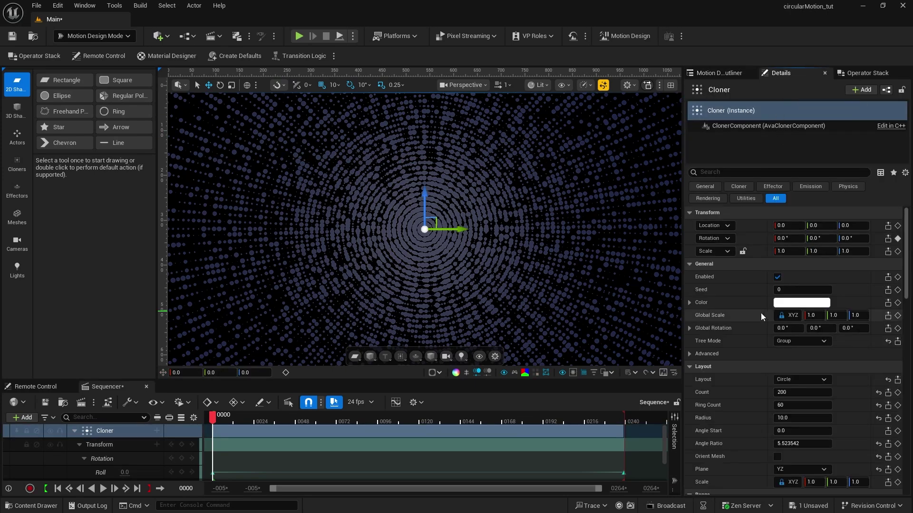
pyautogui.scroll(-10, 749, 347)
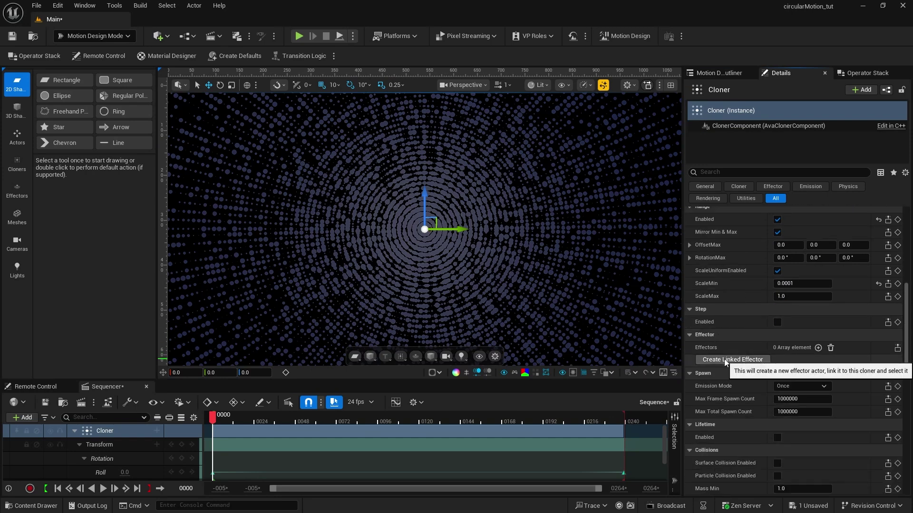
pyautogui.click(724, 359)
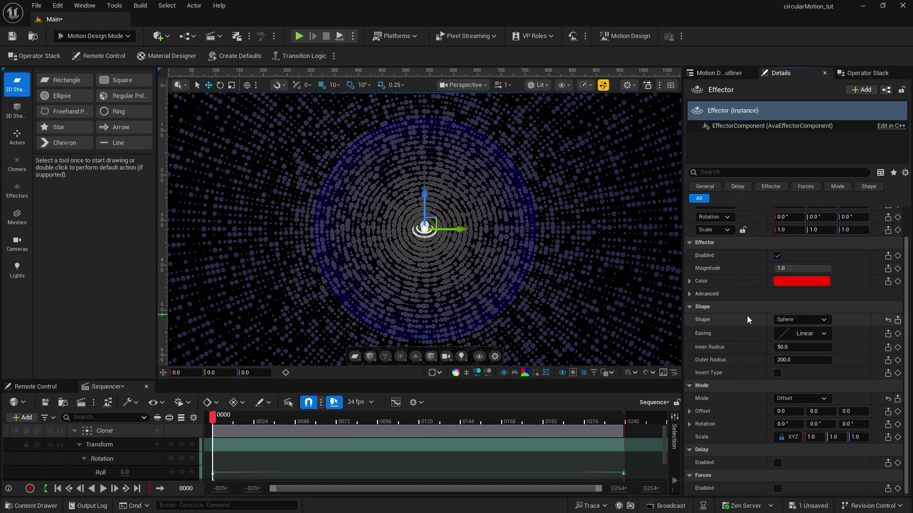
# Change the Effector's color to white (FFFFFFFF).
pyautogui.scroll(3, 749, 302)
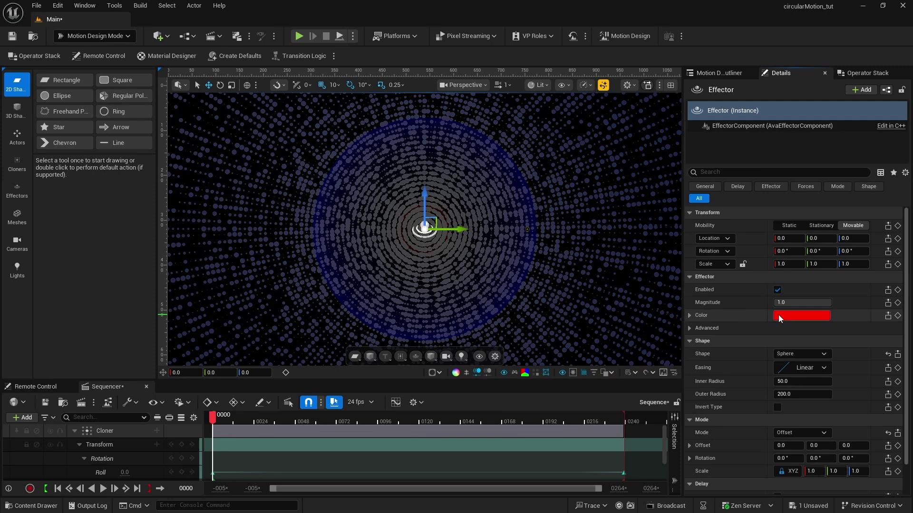
pyautogui.click(792, 313)
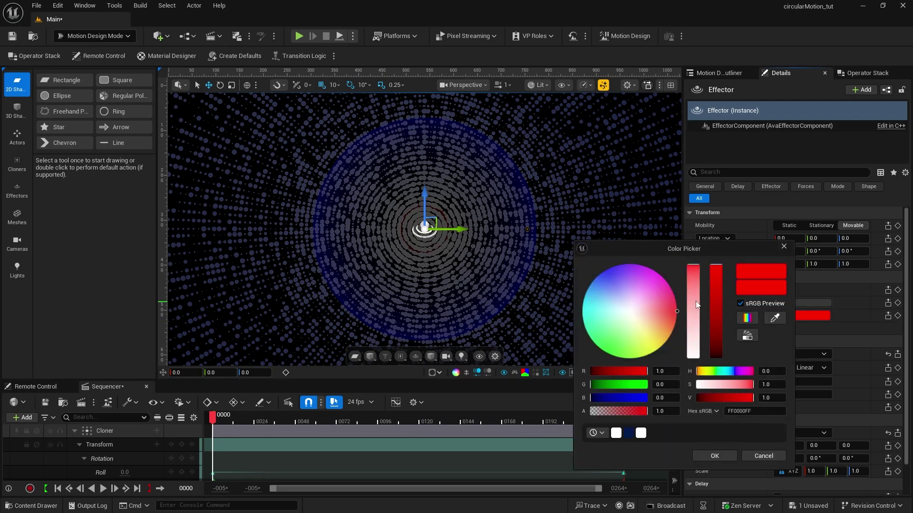
pyautogui.moveTo(697, 305); pyautogui.dragTo(694, 361)
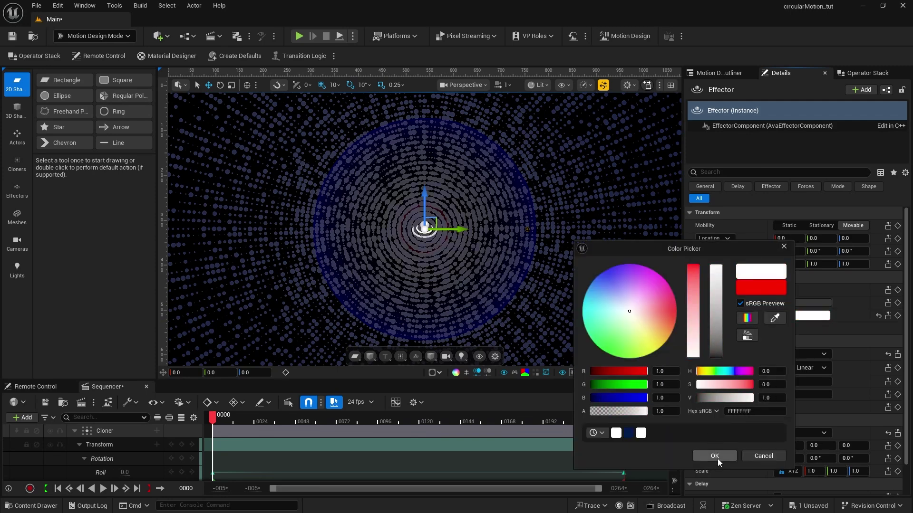
pyautogui.click(714, 456)
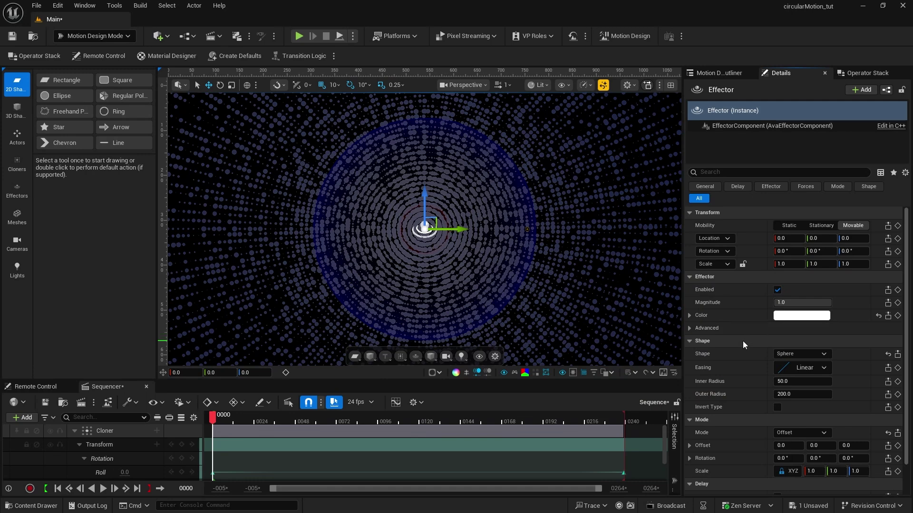
# Set the Effector's Offset mode Scale to 0 on all axes.
pyautogui.scroll(-2, 743, 340)
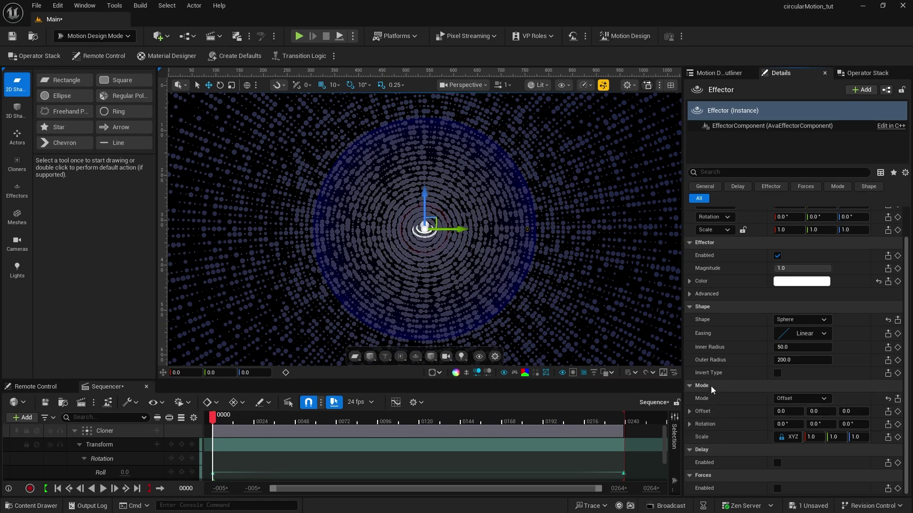
pyautogui.click(811, 437)
pyautogui.write('0')
pyautogui.press('Return')
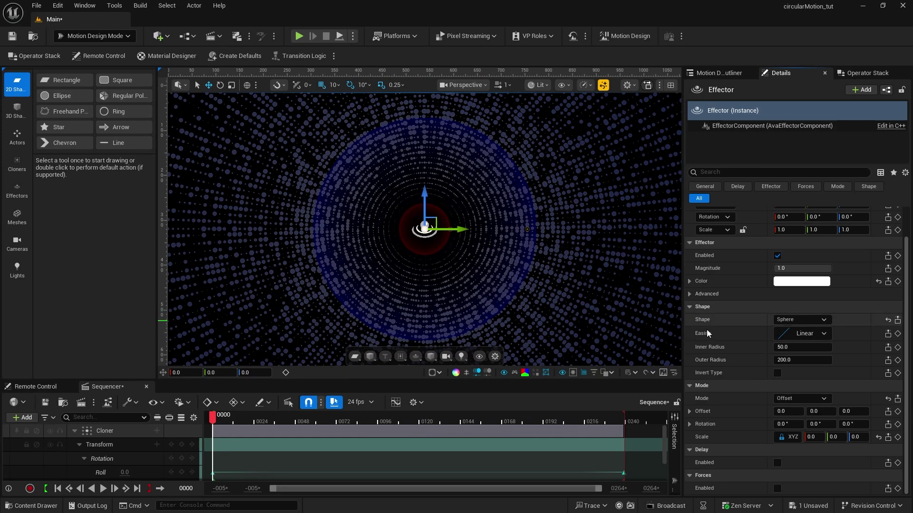
# Try larger Inner and Outer Radius values on the Effector's sphere and reset both to their defaults.
pyautogui.moveTo(799, 347); pyautogui.dragTo(847, 347)
pyautogui.moveTo(784, 360); pyautogui.dragTo(855, 361)
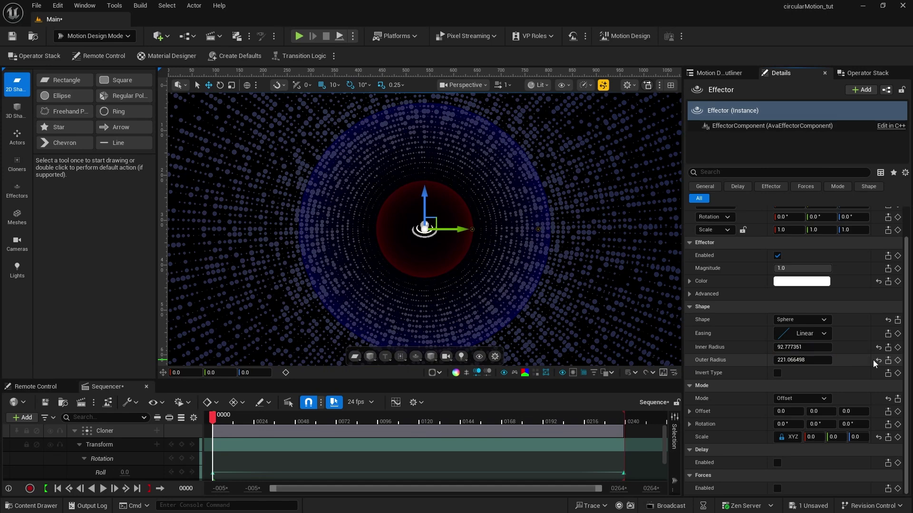
pyautogui.click(877, 361)
pyautogui.click(878, 348)
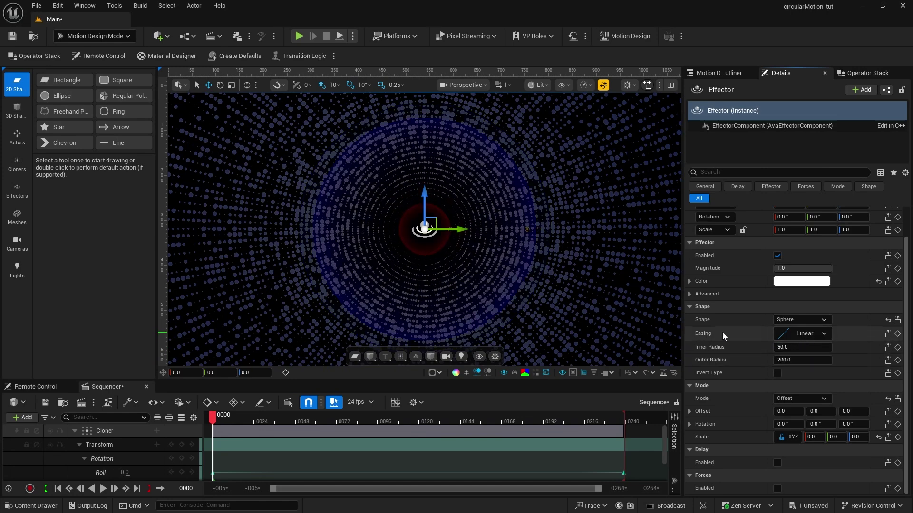
# Set the Effector shape's Easing to In Out Quart and its Outer Radius to 300.
pyautogui.click(804, 334)
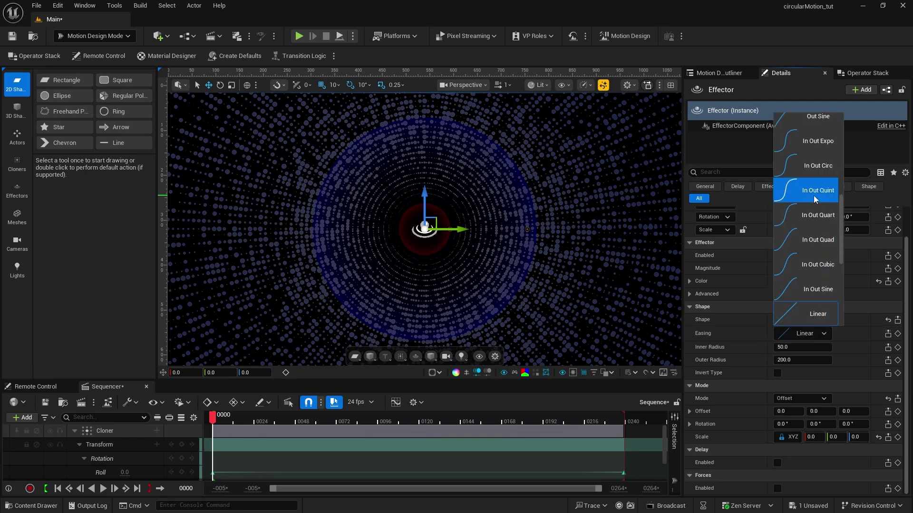
pyautogui.click(814, 211)
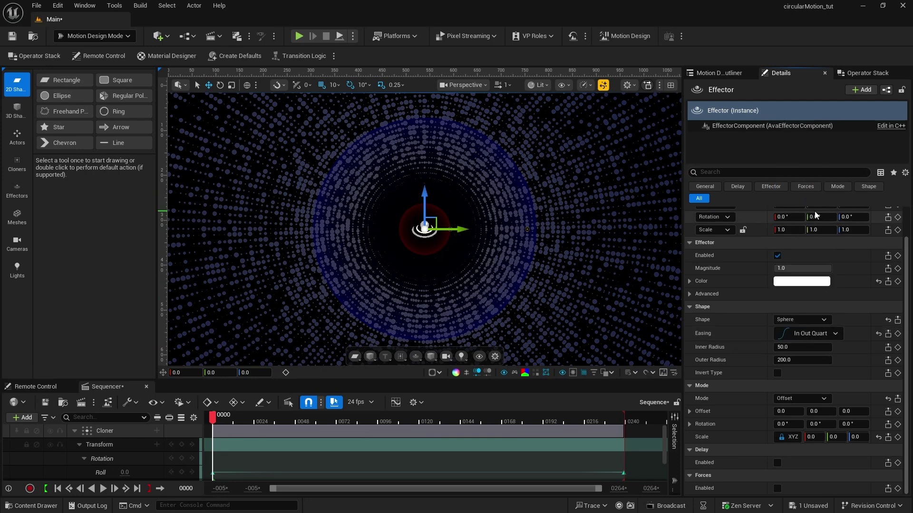
pyautogui.click(782, 360)
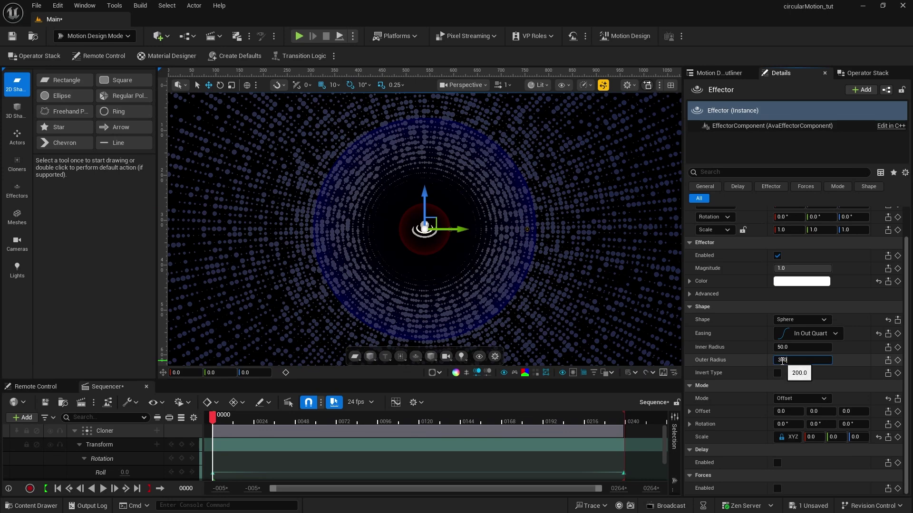
pyautogui.write('300')
pyautogui.press('Return')
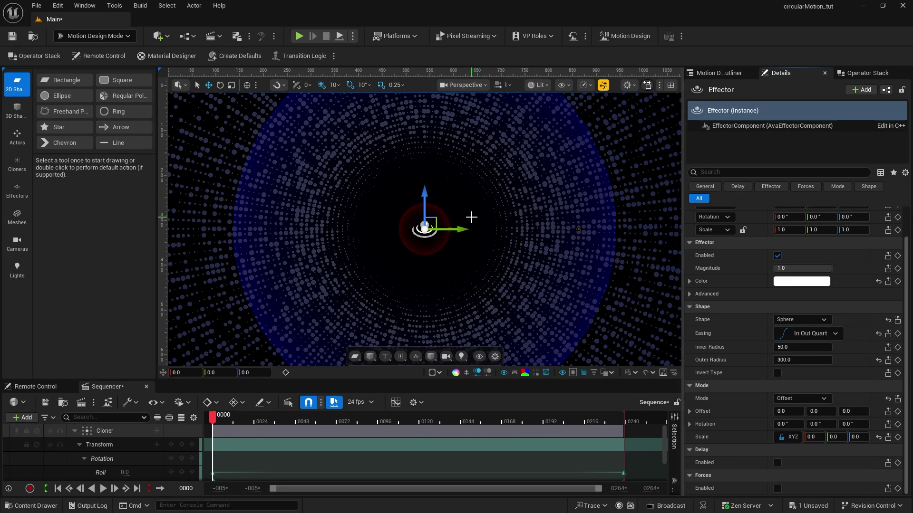
# Hide the Effector's visualizer component and visualizer sprite, and return to the scene outliner.
pyautogui.click(690, 293)
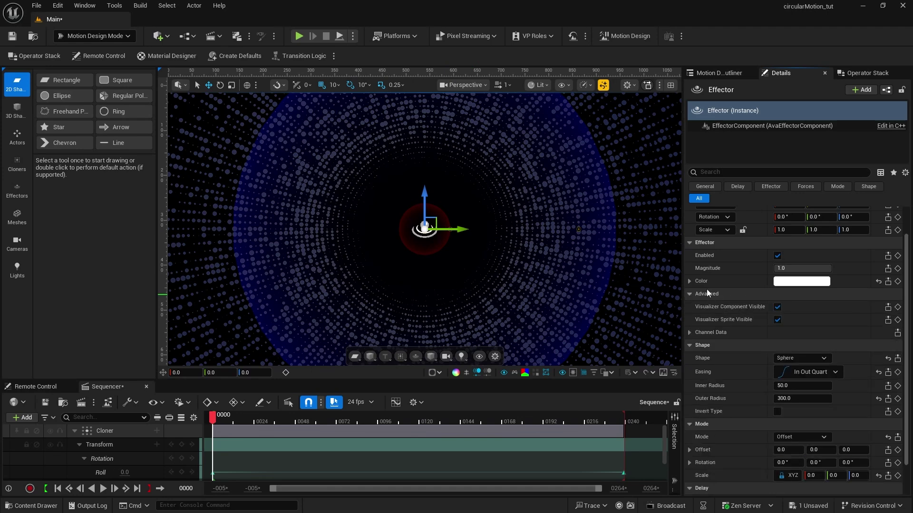
pyautogui.click(777, 307)
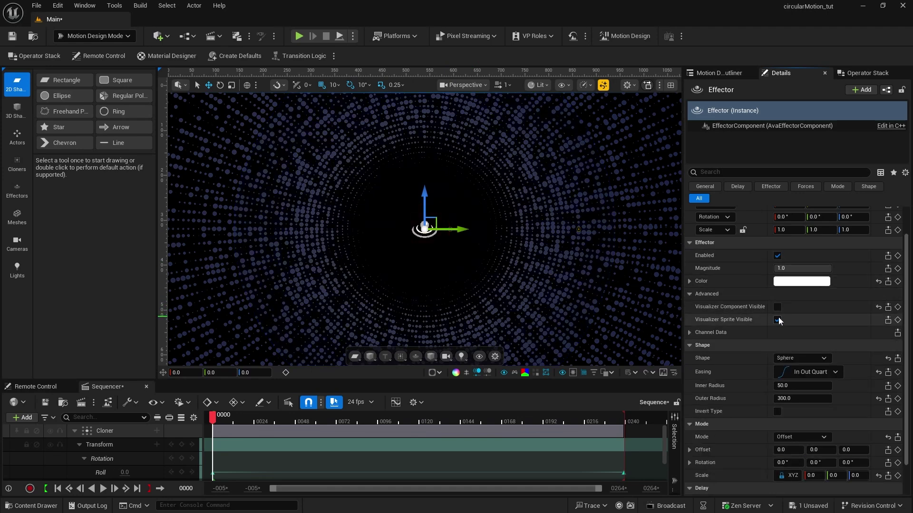
pyautogui.click(778, 319)
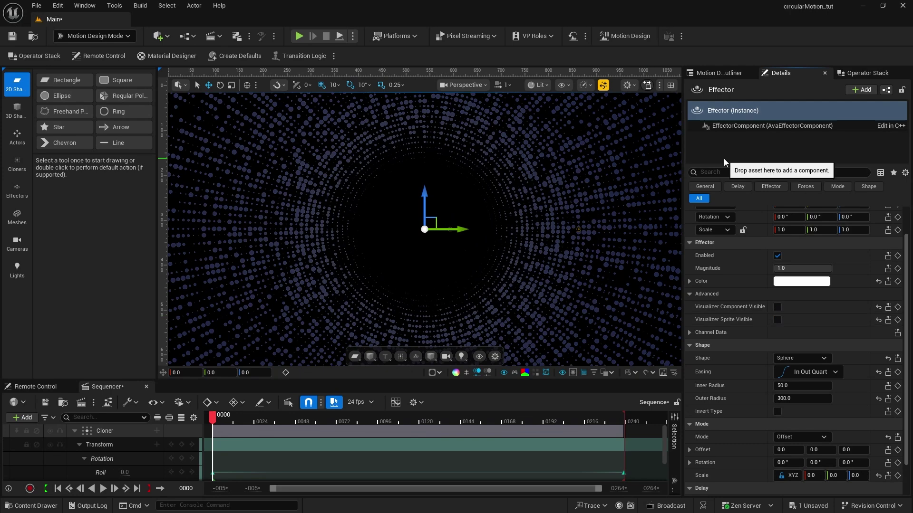
pyautogui.click(720, 72)
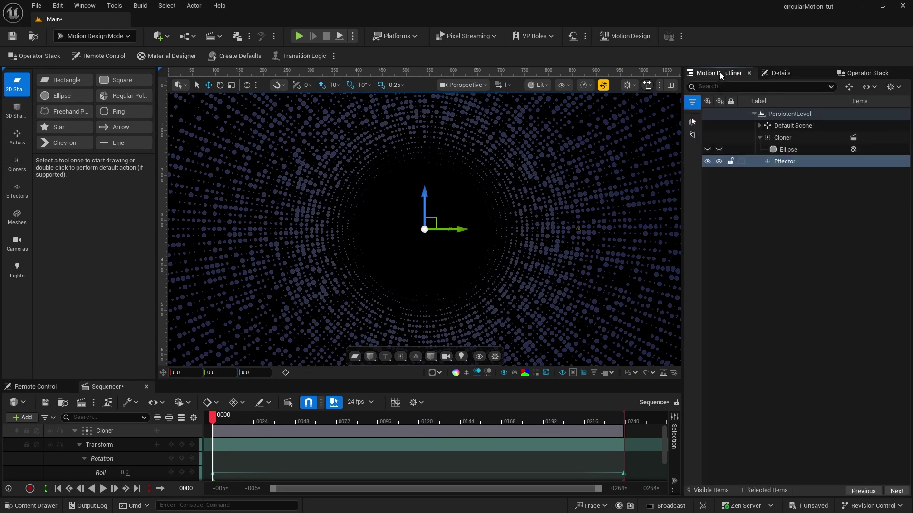
# Create a second effector linked to the Cloner.
pyautogui.click(778, 139)
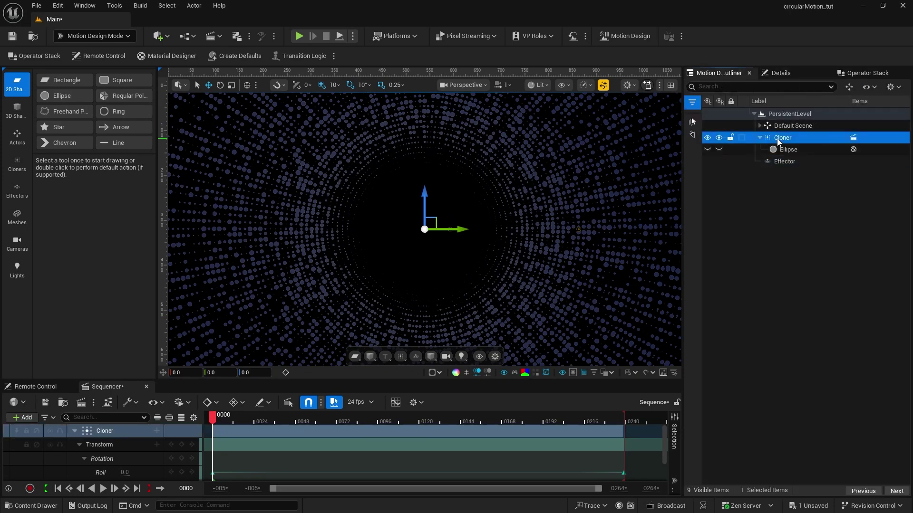
pyautogui.click(782, 75)
pyautogui.scroll(-10, 757, 375)
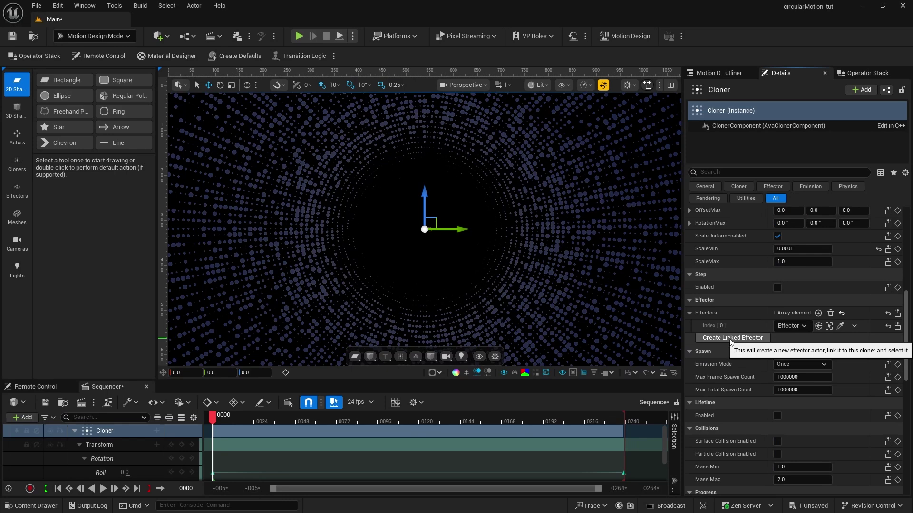
pyautogui.click(732, 337)
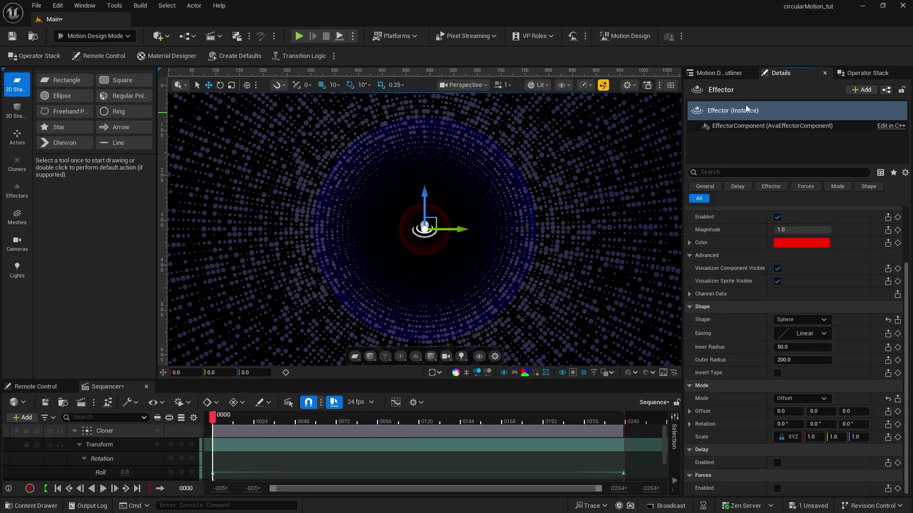
# Rename the original effector as Center Effector and the newly linked one as Left Effector.
pyautogui.click(729, 73)
pyautogui.click(783, 161)
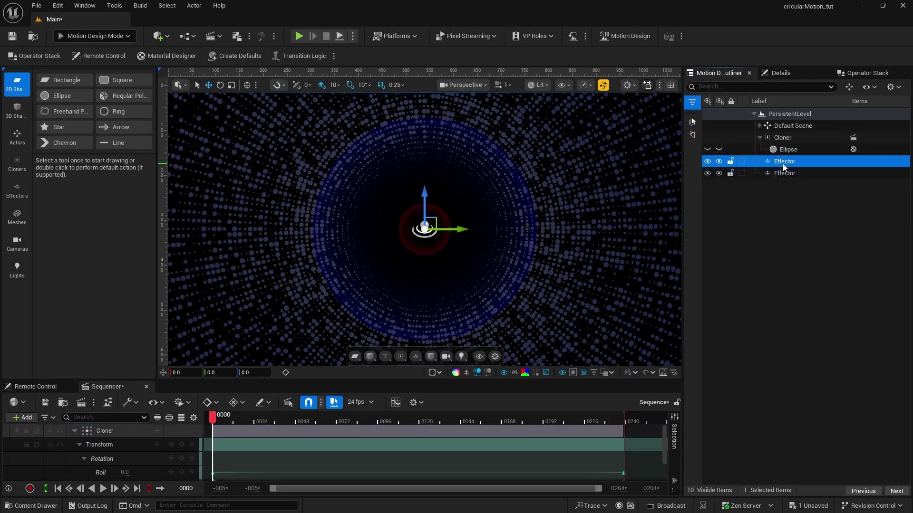
pyautogui.click(783, 162)
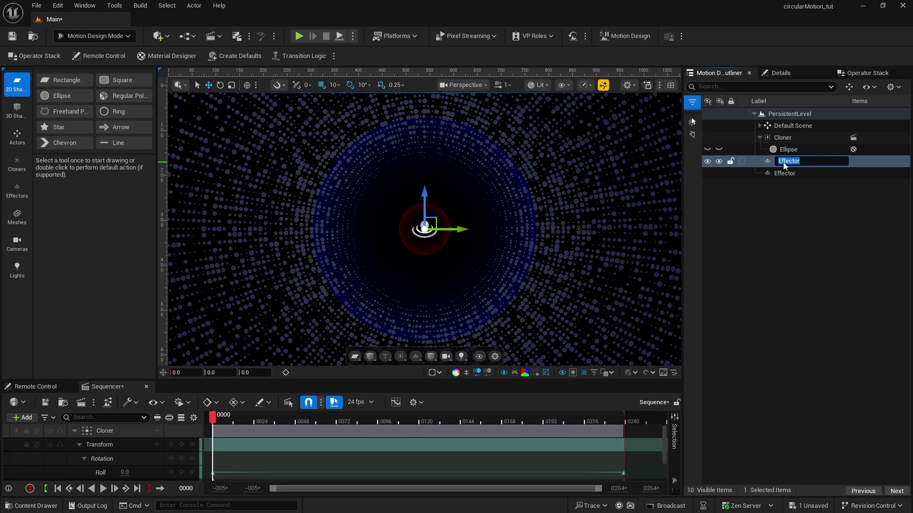
pyautogui.write('Center Effector')
pyautogui.click(790, 173)
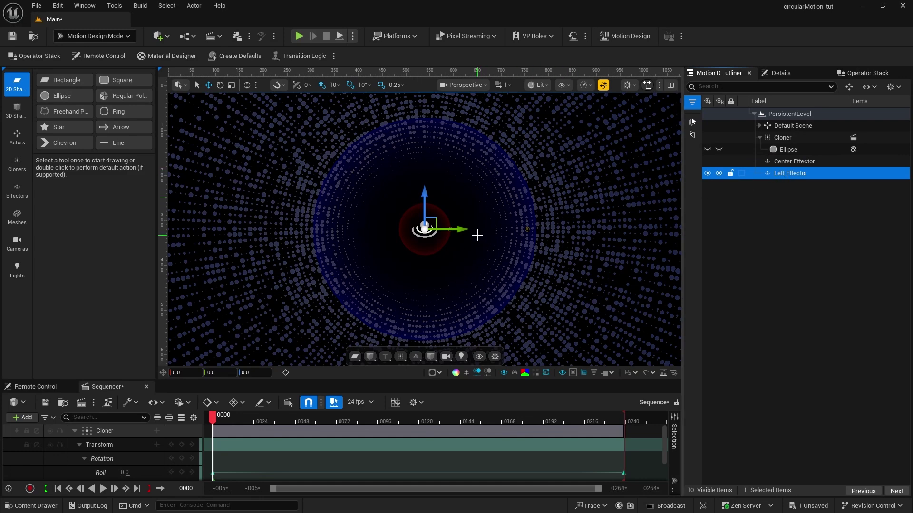
# Move the Left Effector to the upper left of the dot pattern, at Y -390 and Z 110.
pyautogui.click(467, 228)
pyautogui.moveTo(467, 229); pyautogui.dragTo(279, 231)
pyautogui.moveTo(240, 204); pyautogui.dragTo(240, 147)
pyautogui.moveTo(278, 173); pyautogui.dragTo(261, 176)
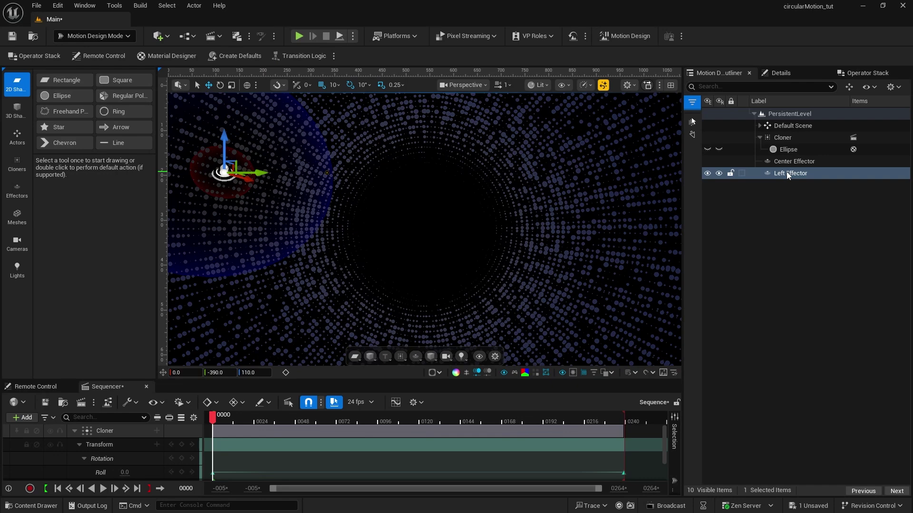
# Change the Left Effector's color to white (FFFFFFFF).
pyautogui.click(782, 74)
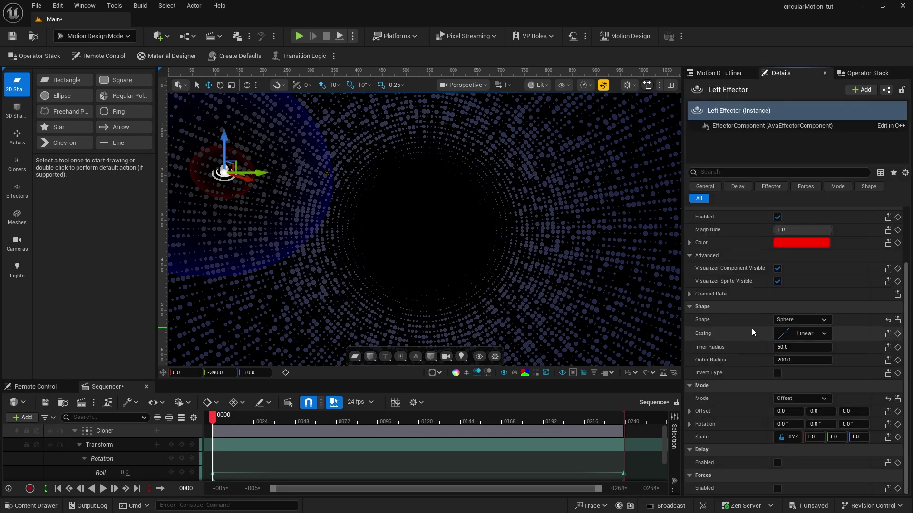
pyautogui.click(786, 242)
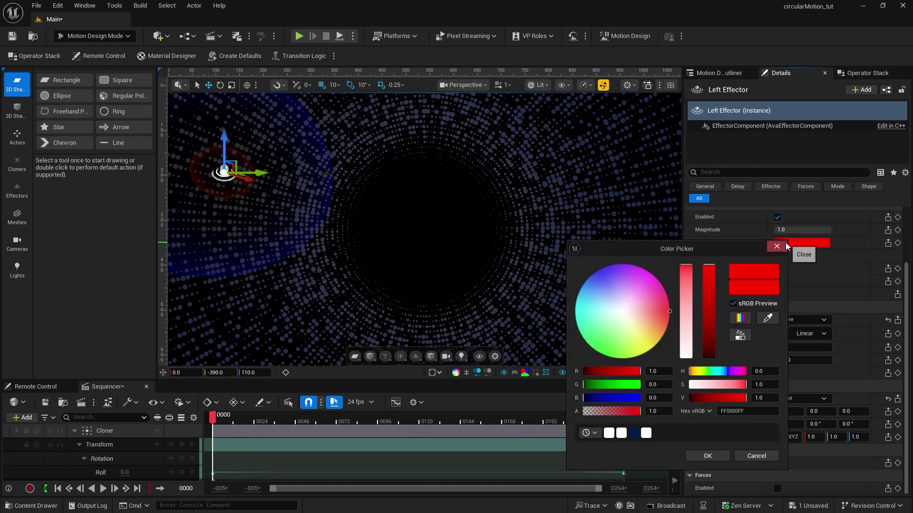
pyautogui.moveTo(687, 309); pyautogui.dragTo(689, 406)
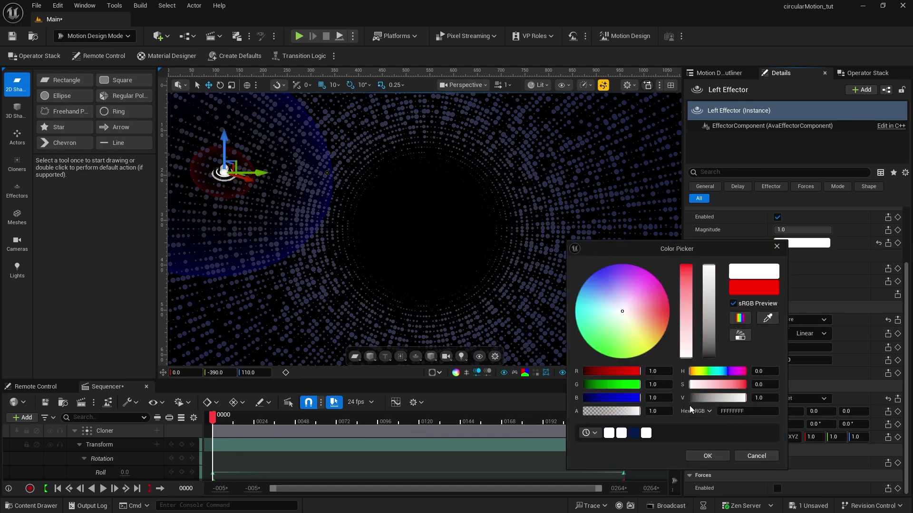
pyautogui.click(714, 458)
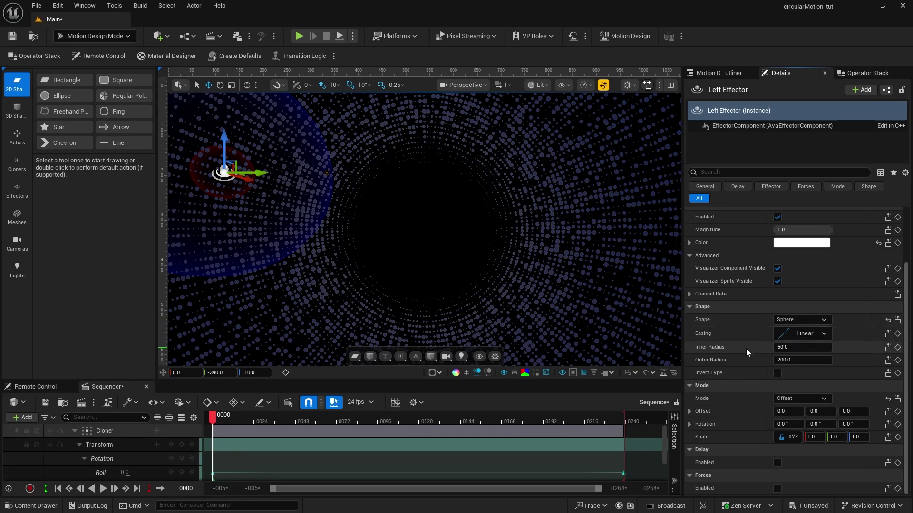
# Set the Left Effector's sphere to Inner Radius 0 and Outer Radius 170.
pyautogui.click(782, 348)
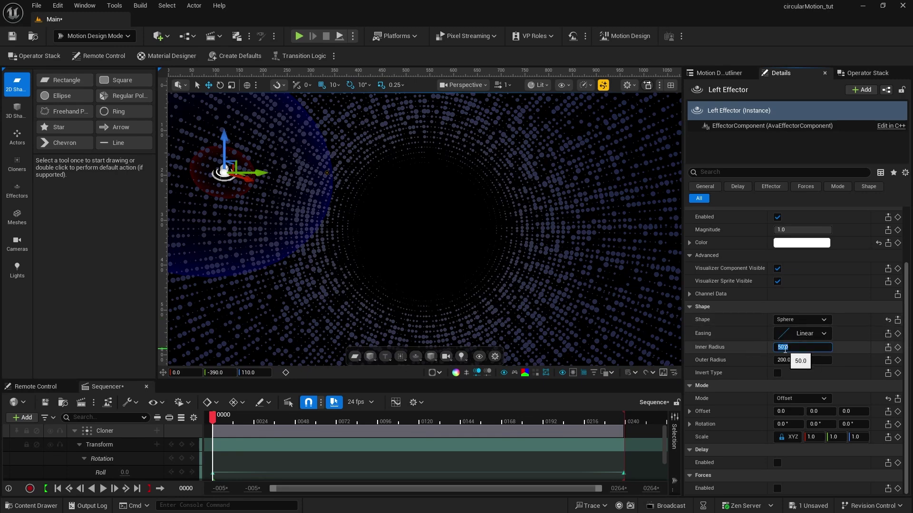
pyautogui.write('0')
pyautogui.press('Return')
pyautogui.click(785, 360)
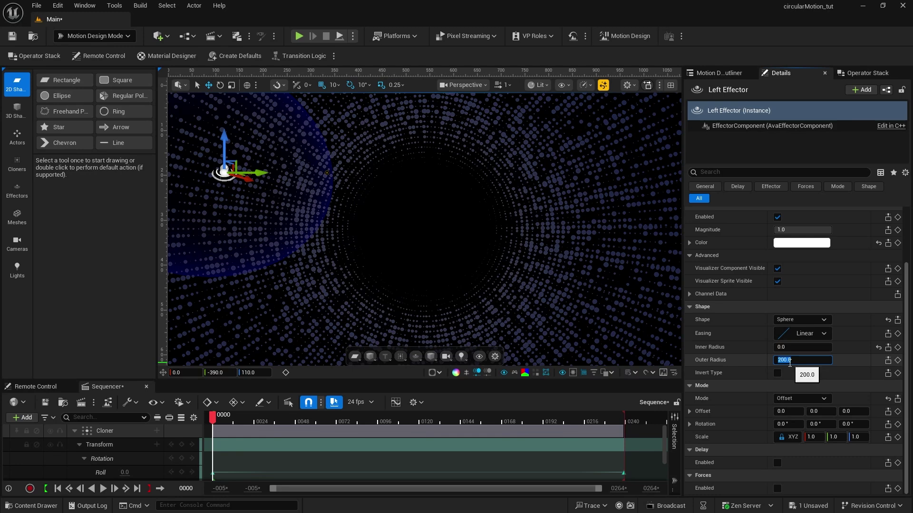
pyautogui.write('170')
pyautogui.press('Return')
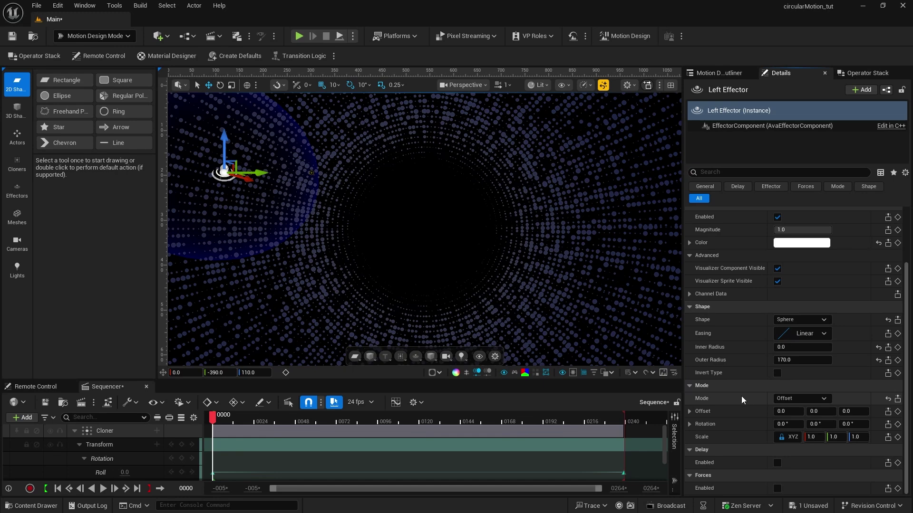
# Switch the Left Effector's mode to Cull and enable Invert Type on its sphere.
pyautogui.click(800, 397)
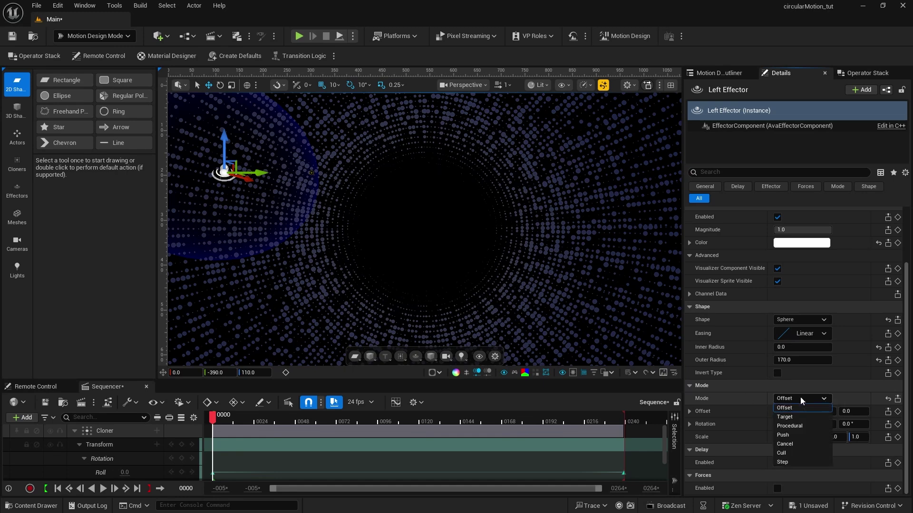
pyautogui.click(801, 453)
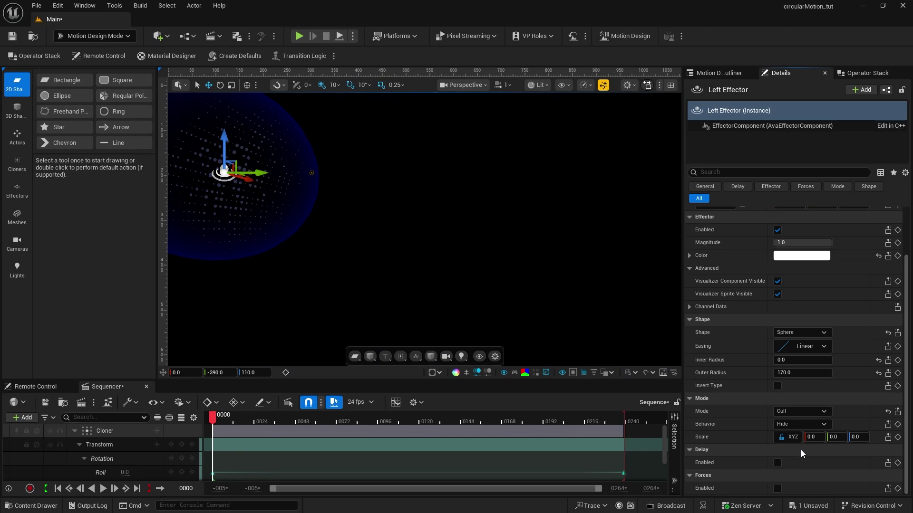
pyautogui.click(778, 386)
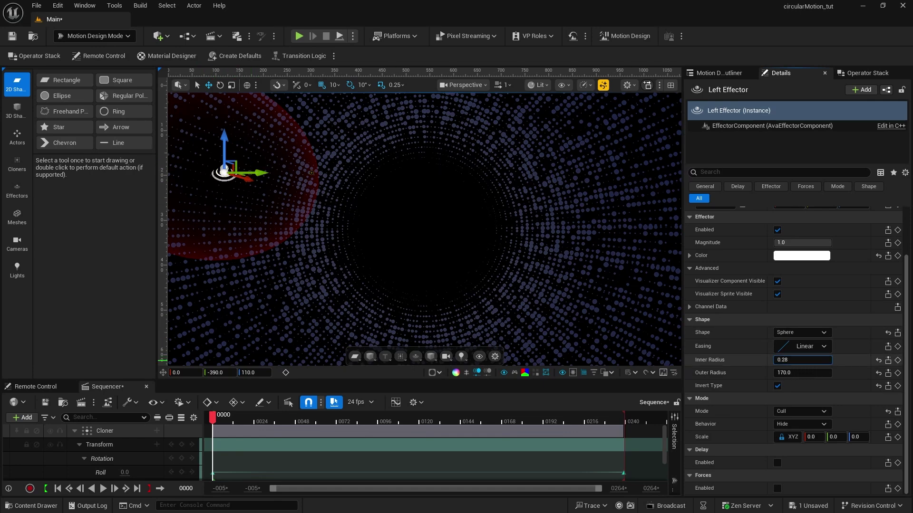
# Adjust the Left Effector's Inner Radius to about 42 and Outer Radius to about 210, and hide its visualizer component and sprite.
pyautogui.moveTo(802, 359); pyautogui.dragTo(827, 360)
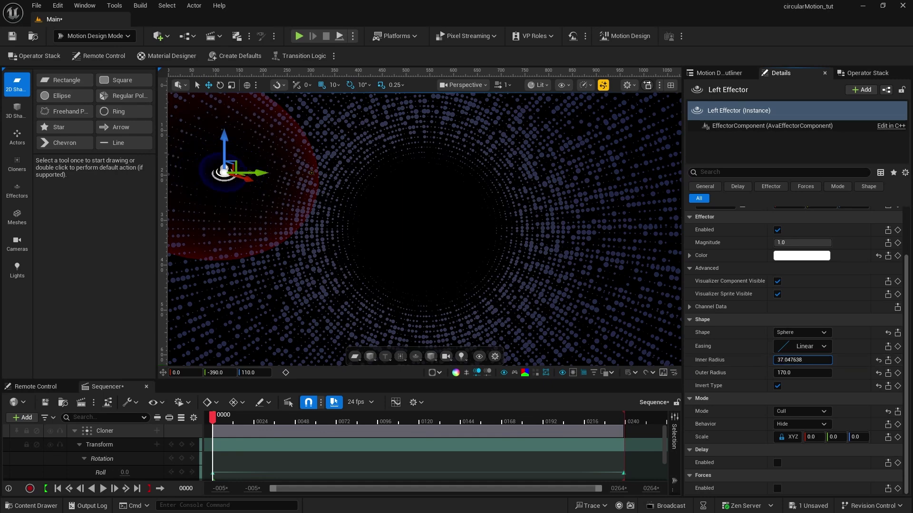
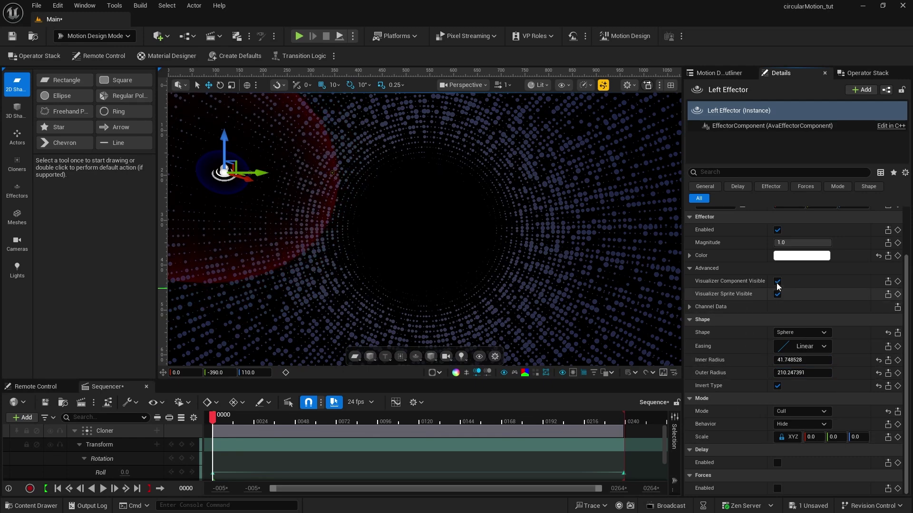
pyautogui.click(777, 282)
pyautogui.click(777, 294)
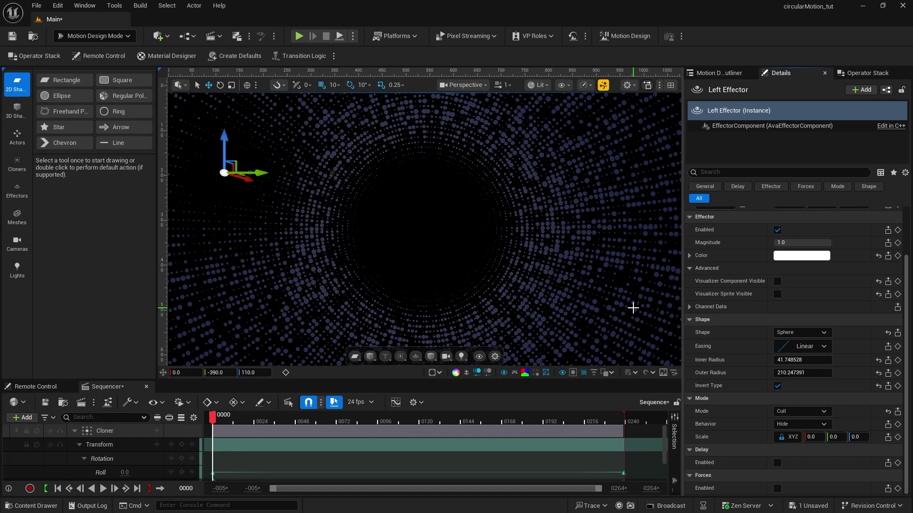
# Create a third effector linked to the Cloner.
pyautogui.click(721, 73)
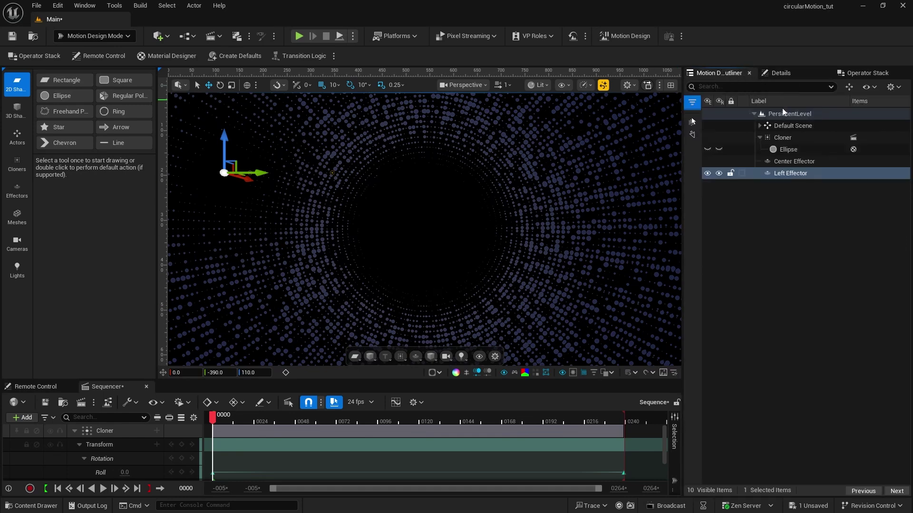
pyautogui.click(785, 139)
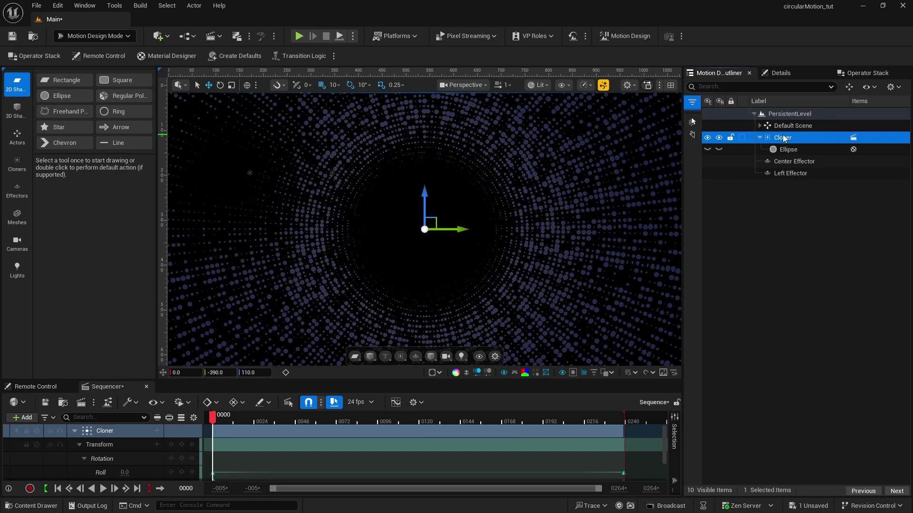
pyautogui.click(783, 76)
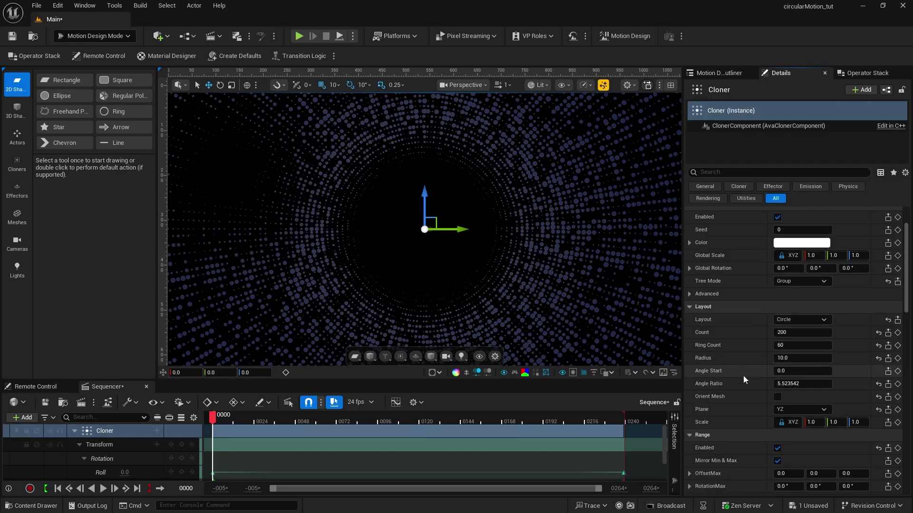
pyautogui.scroll(-4, 743, 376)
pyautogui.scroll(-4, 743, 377)
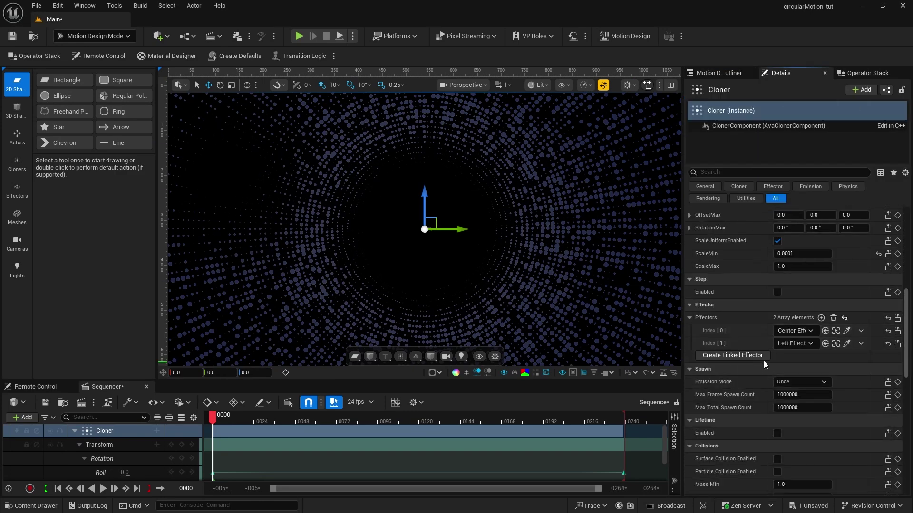
pyautogui.click(732, 356)
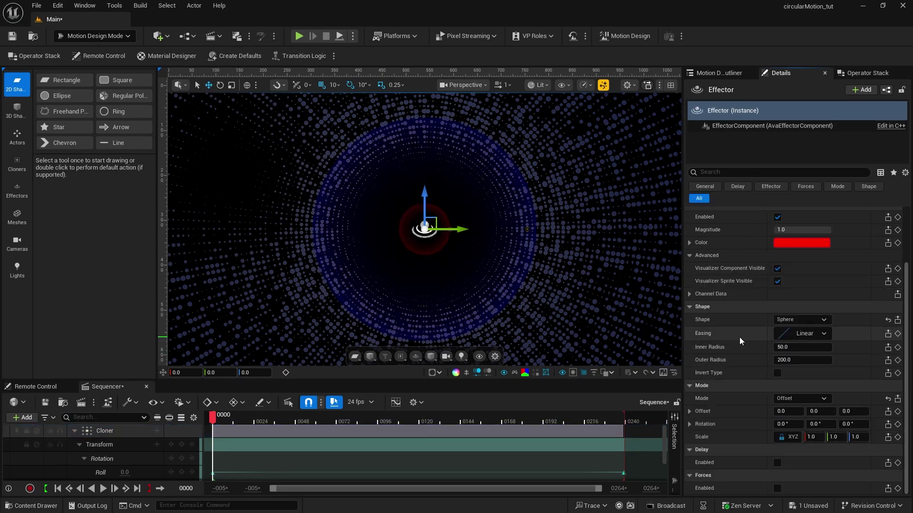
# Rename the newest effector as "right Effector".
pyautogui.click(718, 73)
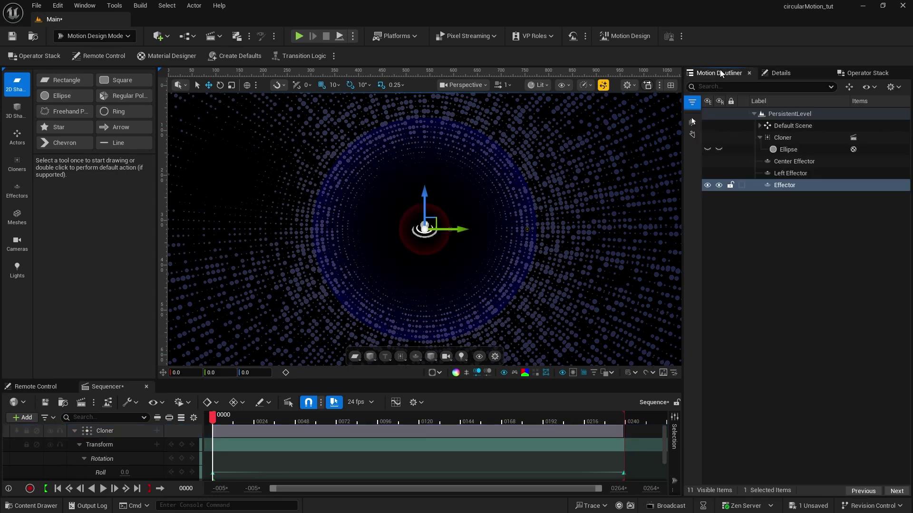
pyautogui.click(787, 185)
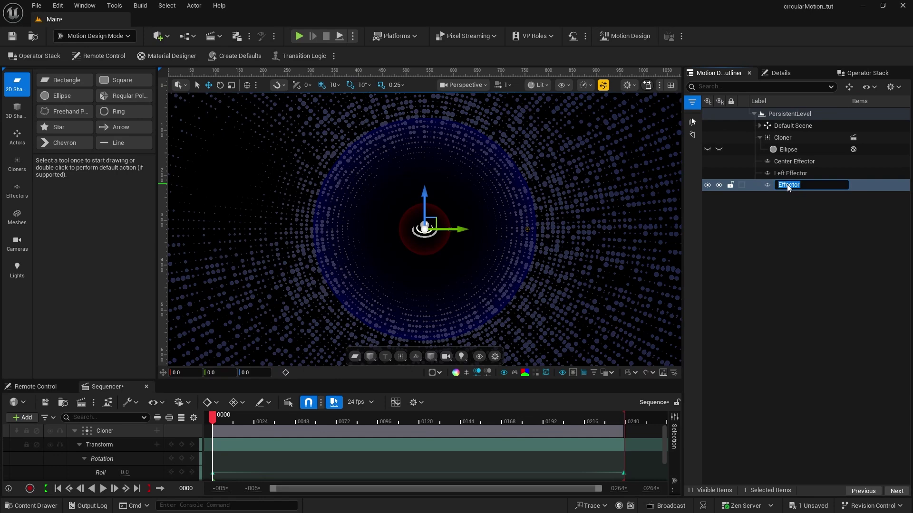
pyautogui.press('Home')
pyautogui.write('right')
pyautogui.press('Return')
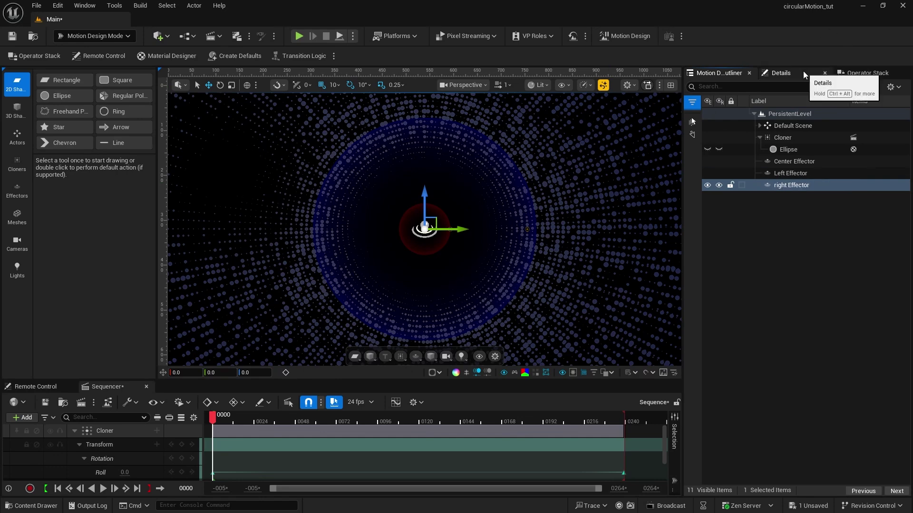
# Move the right Effector to the lower right of the dot pattern, at Y 400 and Z -150.
pyautogui.click(781, 72)
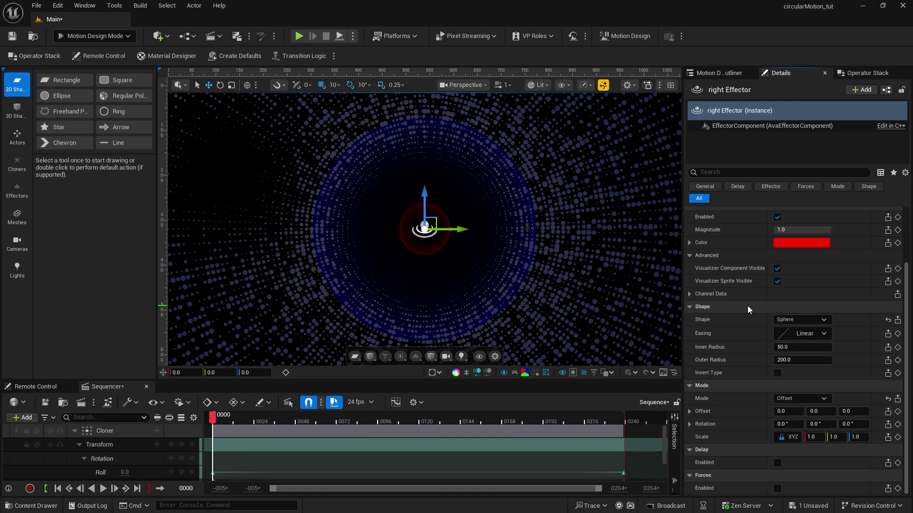
pyautogui.moveTo(465, 229); pyautogui.dragTo(634, 229)
pyautogui.moveTo(596, 192); pyautogui.dragTo(596, 267)
pyautogui.moveTo(633, 306); pyautogui.dragTo(670, 307)
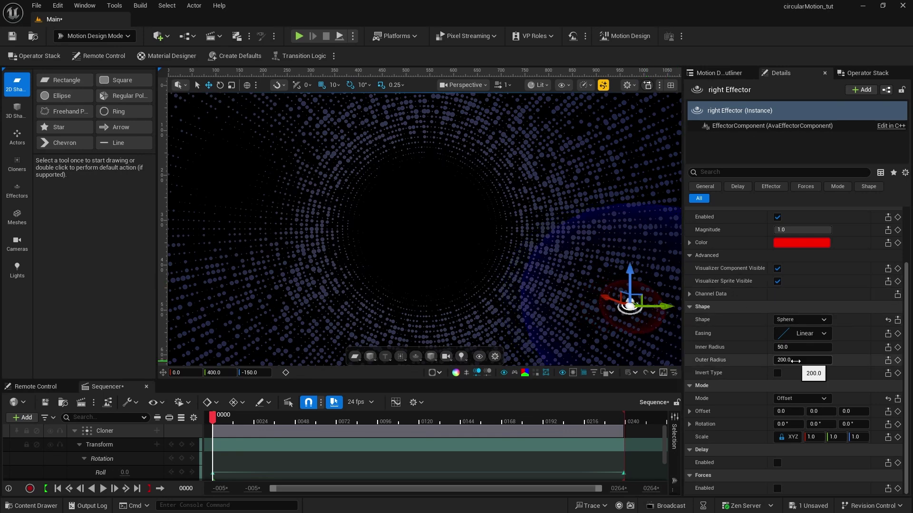
# Give the right Effector an inverted sphere with Inner Radius 0 and Outer Radius 170, in Cull mode.
pyautogui.moveTo(795, 360); pyautogui.dragTo(781, 361)
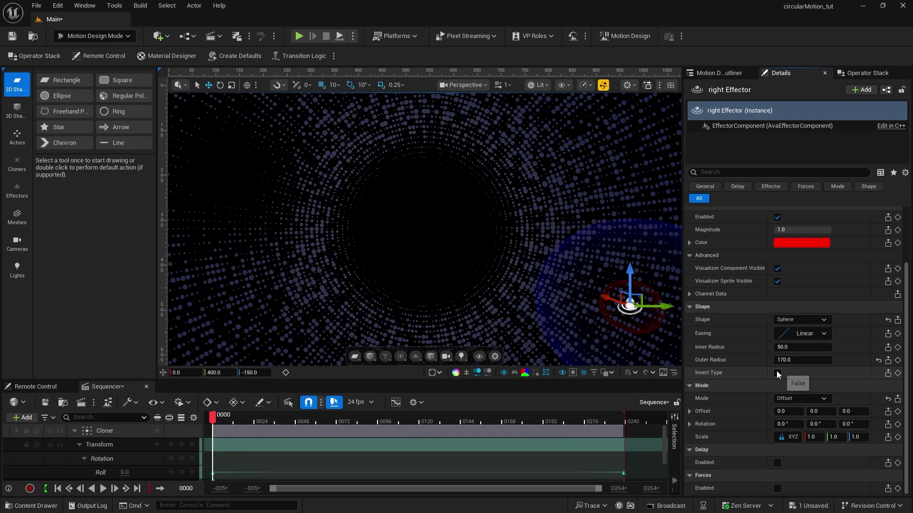
pyautogui.click(777, 373)
pyautogui.click(790, 398)
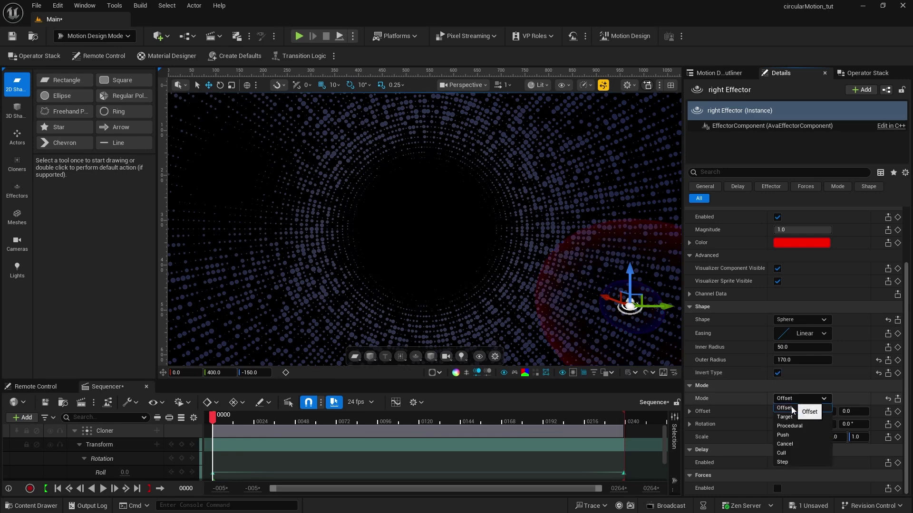
pyautogui.click(794, 453)
pyautogui.moveTo(799, 359); pyautogui.dragTo(782, 360)
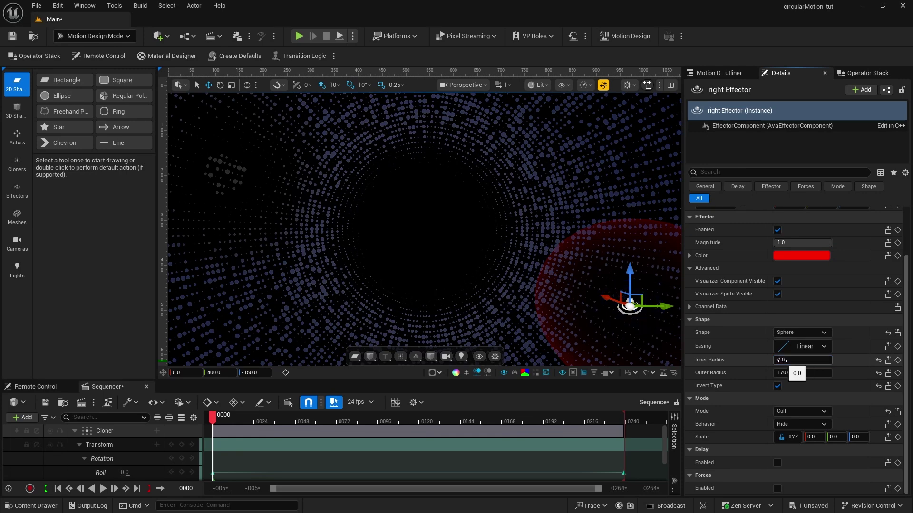
# Turn off the right Effector's component and sprite visualizers and move it to Y 410 and Z -100.
pyautogui.click(727, 76)
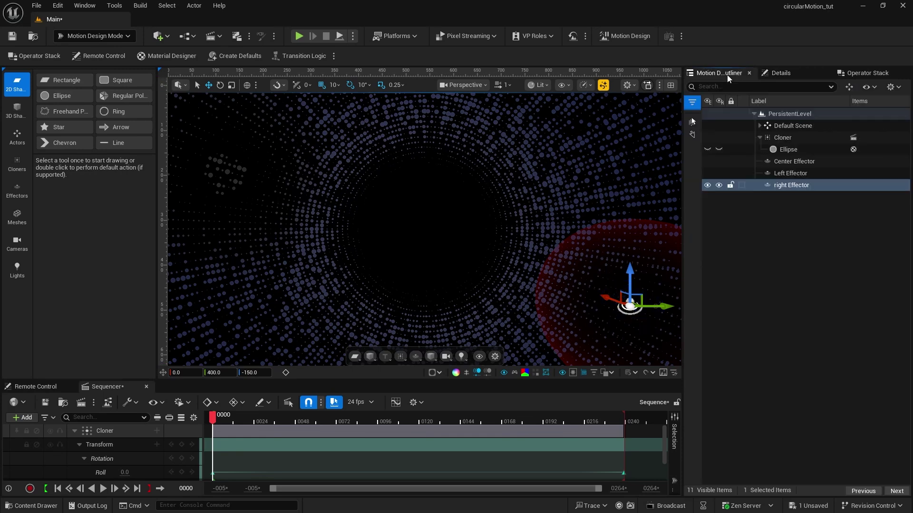
pyautogui.click(786, 173)
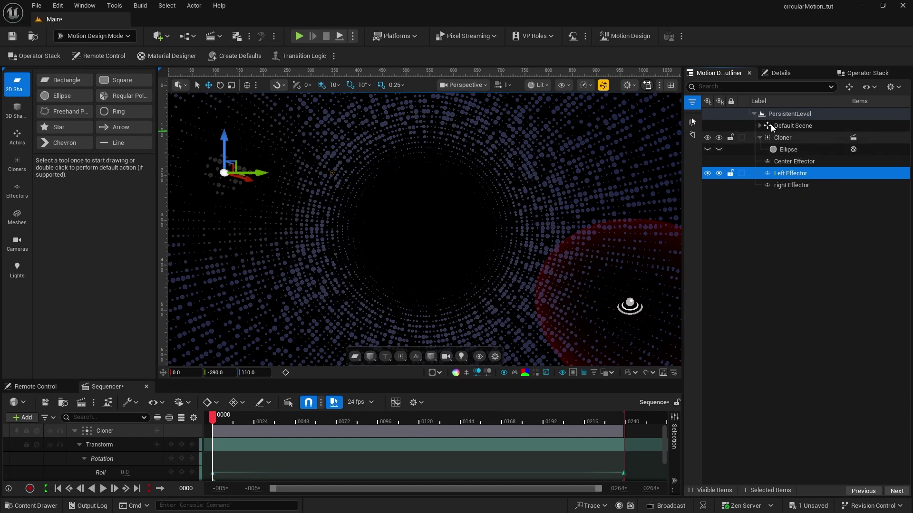
pyautogui.click(780, 74)
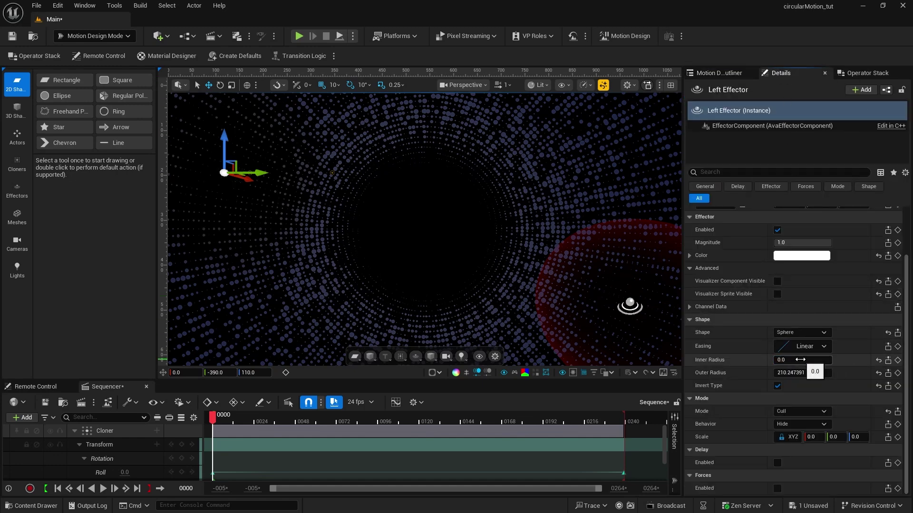
pyautogui.click(718, 73)
pyautogui.click(784, 185)
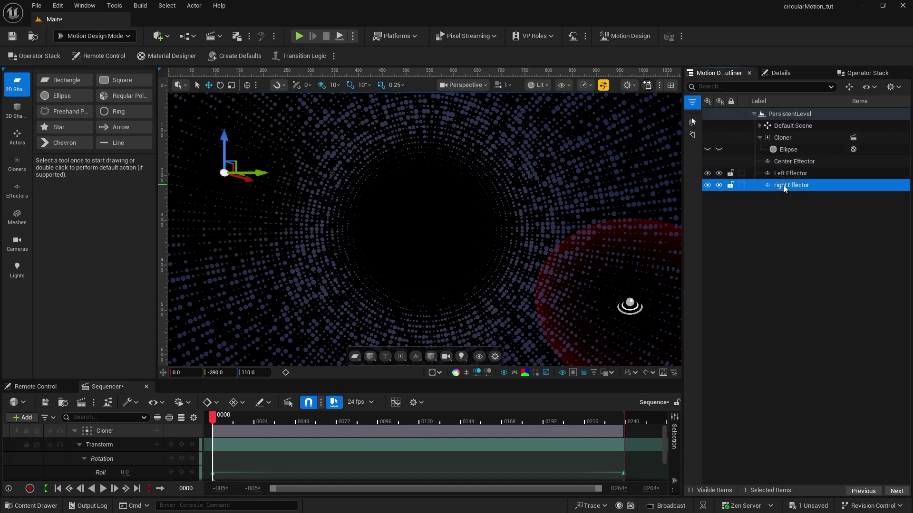
pyautogui.click(779, 73)
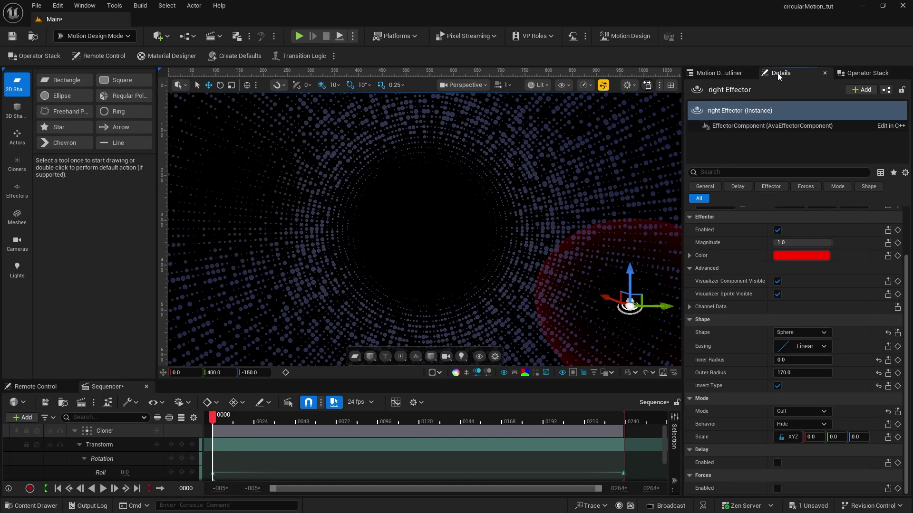
pyautogui.click(778, 280)
pyautogui.click(777, 294)
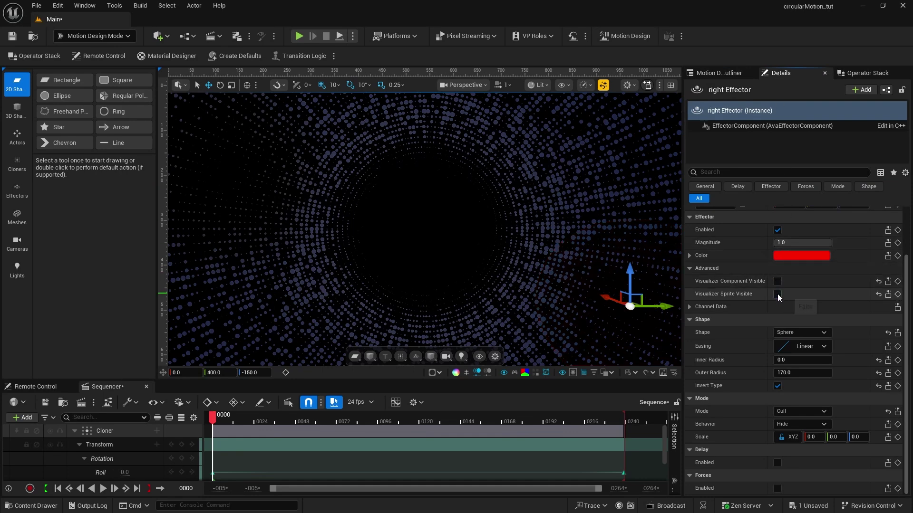
pyautogui.moveTo(631, 274); pyautogui.dragTo(631, 247)
pyautogui.moveTo(665, 280); pyautogui.dragTo(670, 279)
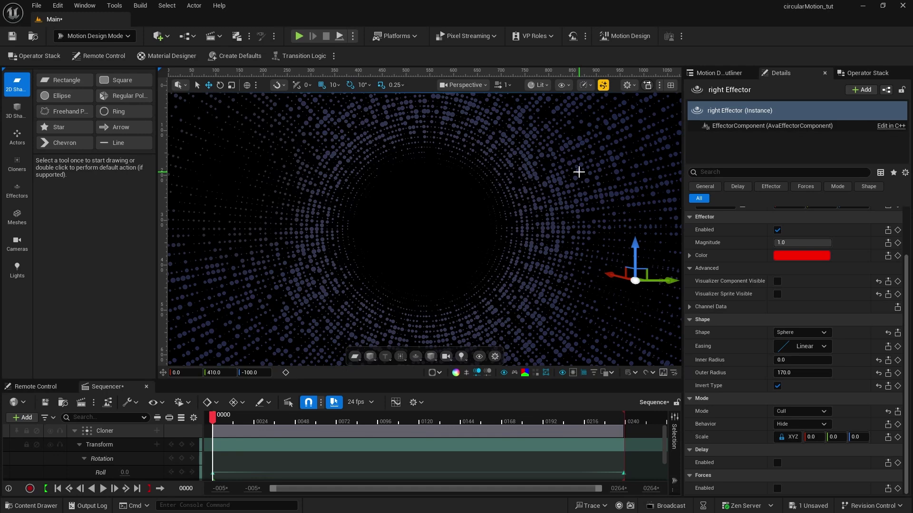
# Create a fourth effector linked to the Cloner.
pyautogui.click(722, 73)
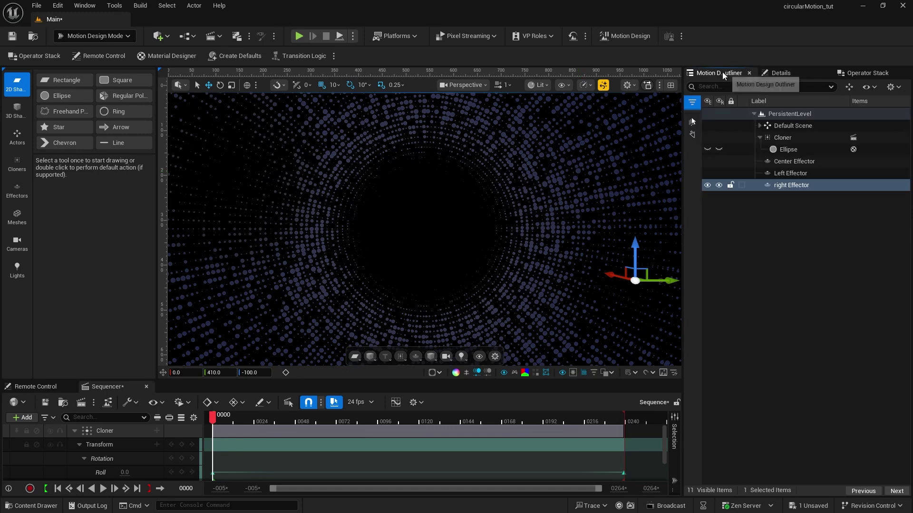
pyautogui.click(782, 138)
pyautogui.click(786, 75)
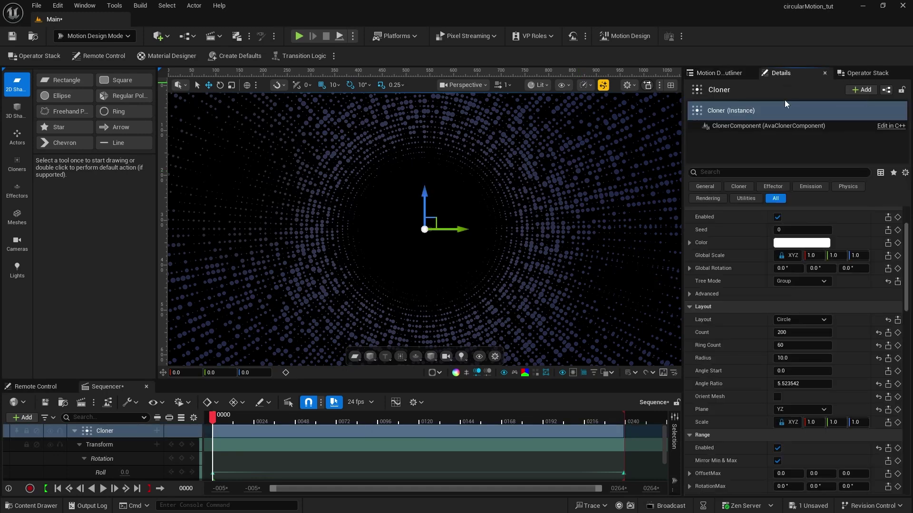
pyautogui.scroll(-10, 748, 397)
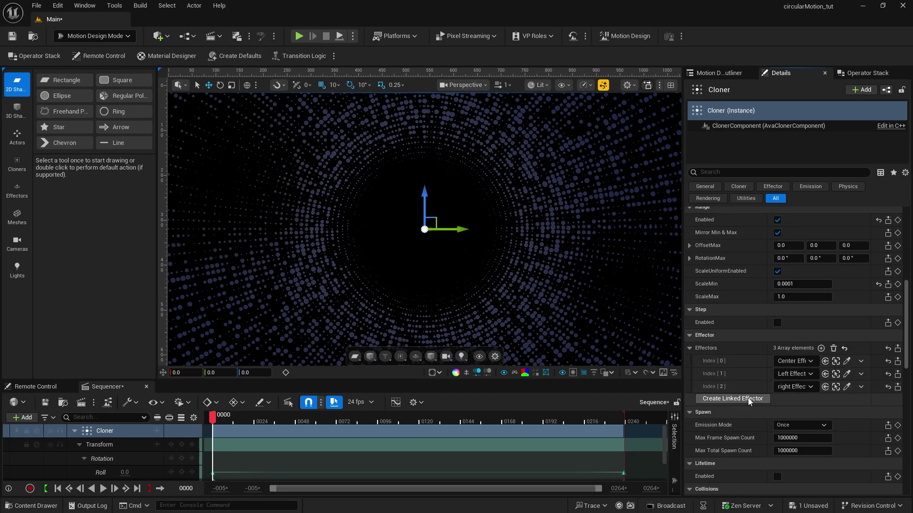
pyautogui.click(744, 400)
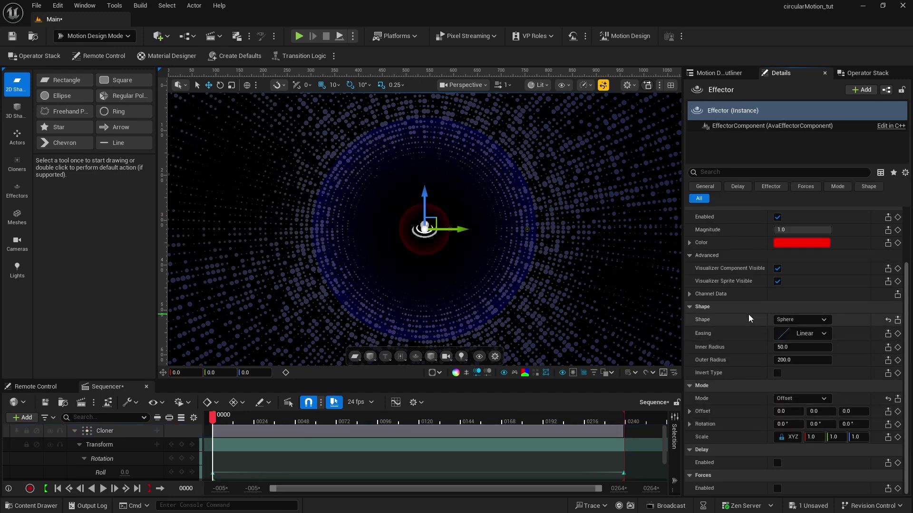
# Rename the newly created effector as "Unbound Effector".
pyautogui.click(719, 73)
pyautogui.click(788, 198)
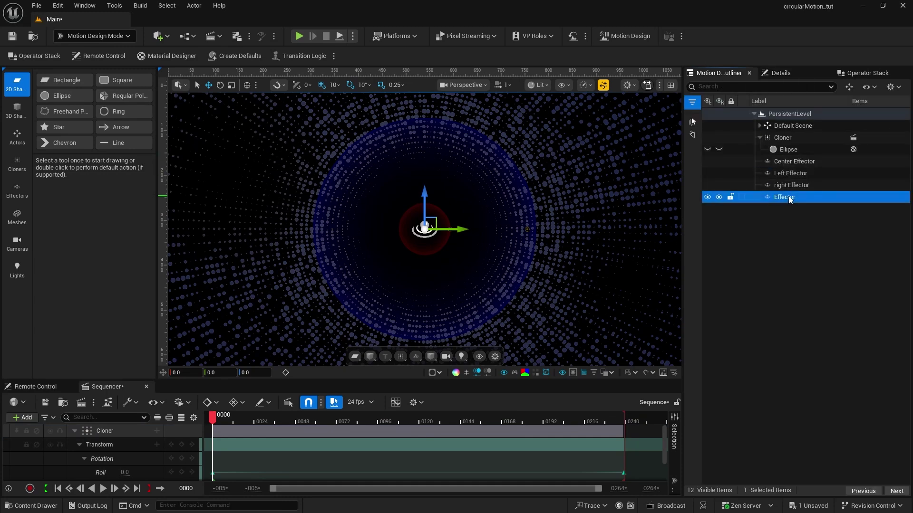
pyautogui.click(788, 197)
pyautogui.write('Unbound')
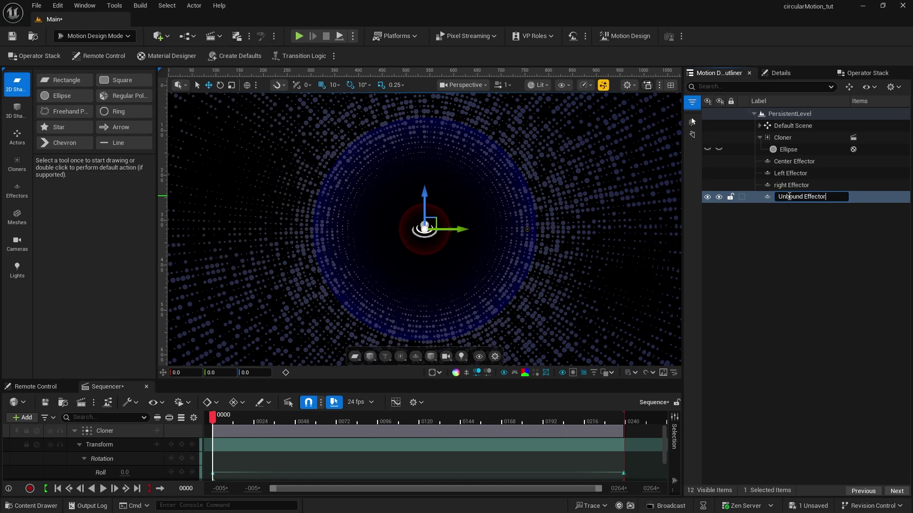
pyautogui.press('Return')
# Set the Unbound Effector's X location to -0.1 and its Y rotation to 90°.
pyautogui.click(777, 73)
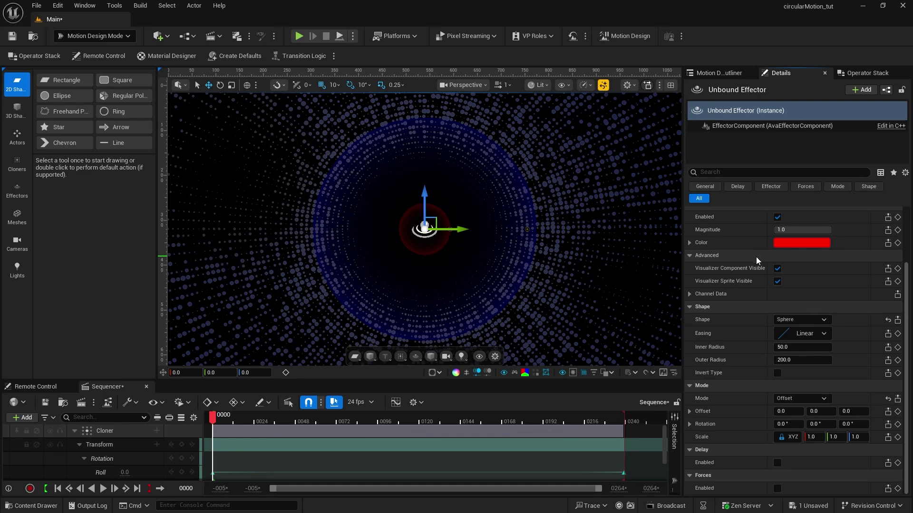
pyautogui.scroll(3, 757, 257)
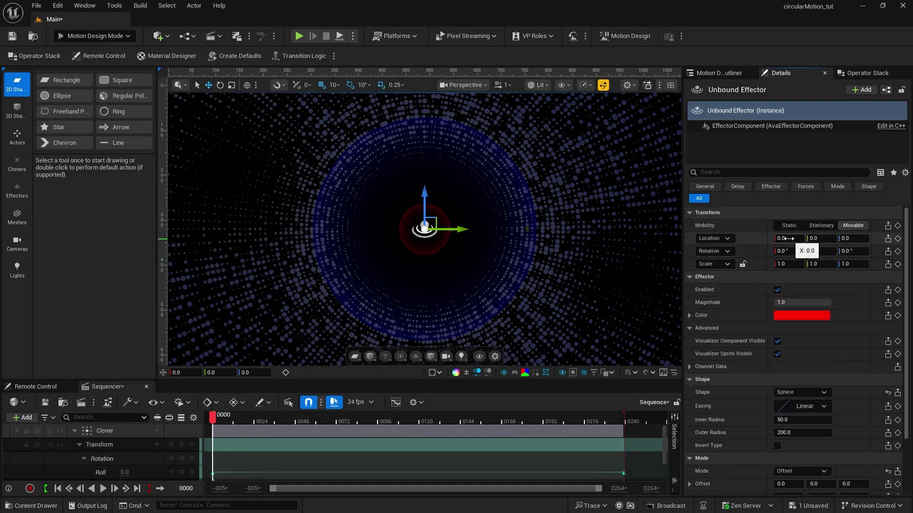
pyautogui.click(788, 239)
pyautogui.write('-1')
pyautogui.press('Return')
pyautogui.click(816, 251)
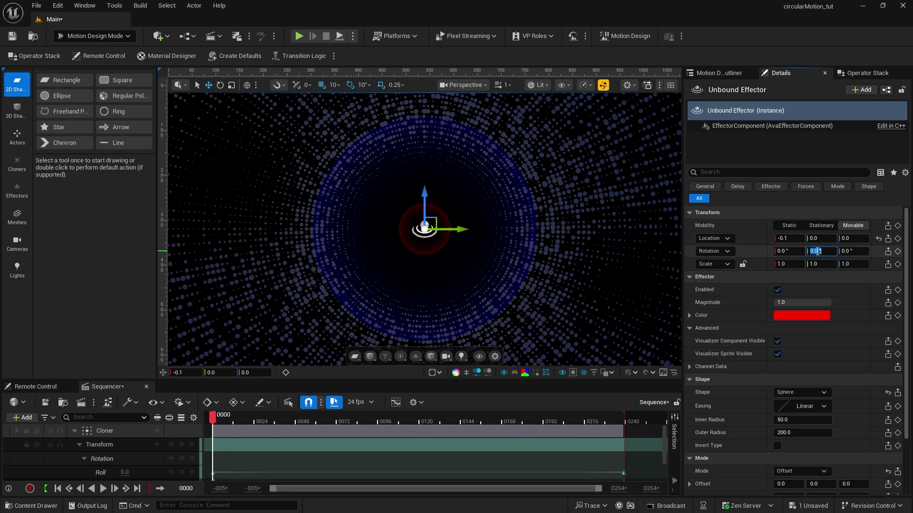
pyautogui.write('90')
pyautogui.press('Return')
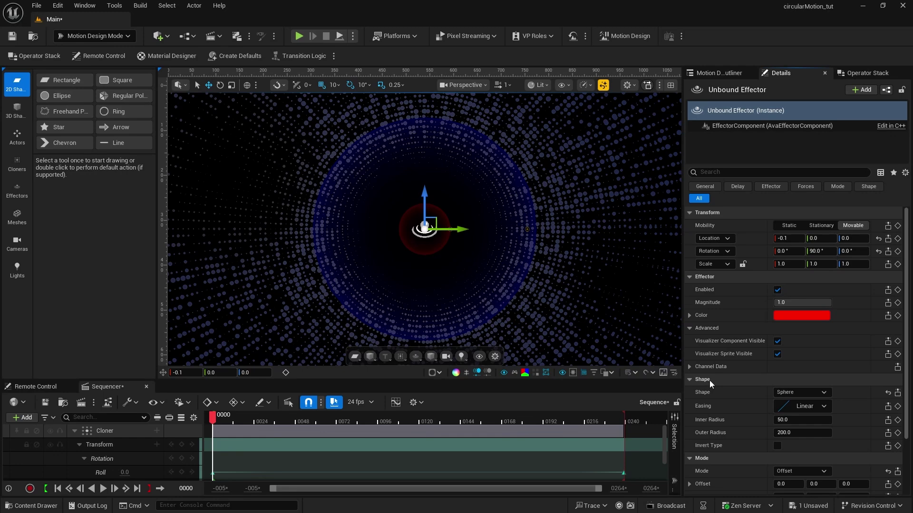
# Change the Unbound Effector's shape to Unbound and its mode to Procedural.
pyautogui.click(795, 391)
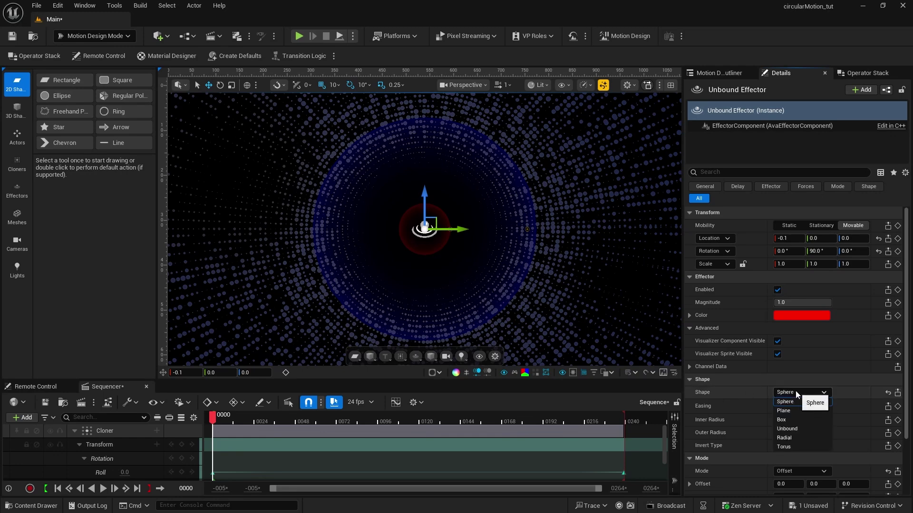
pyautogui.click(798, 428)
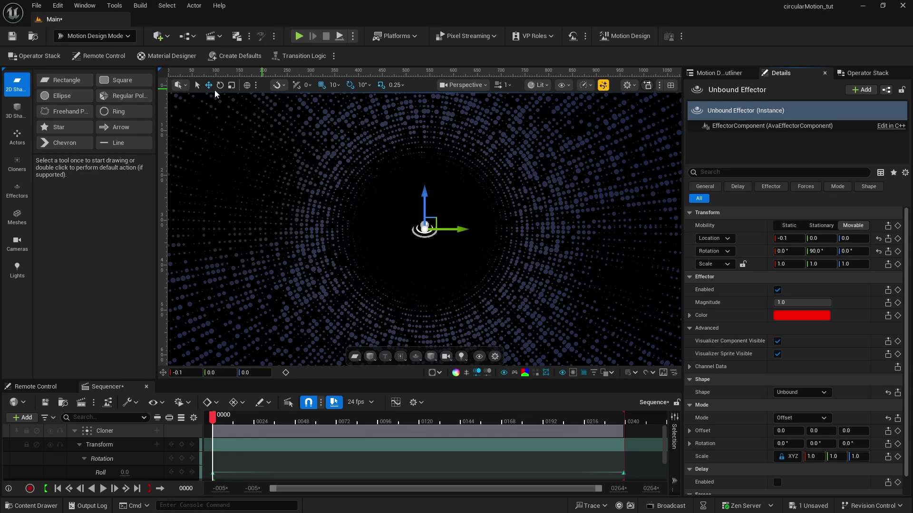
pyautogui.click(798, 417)
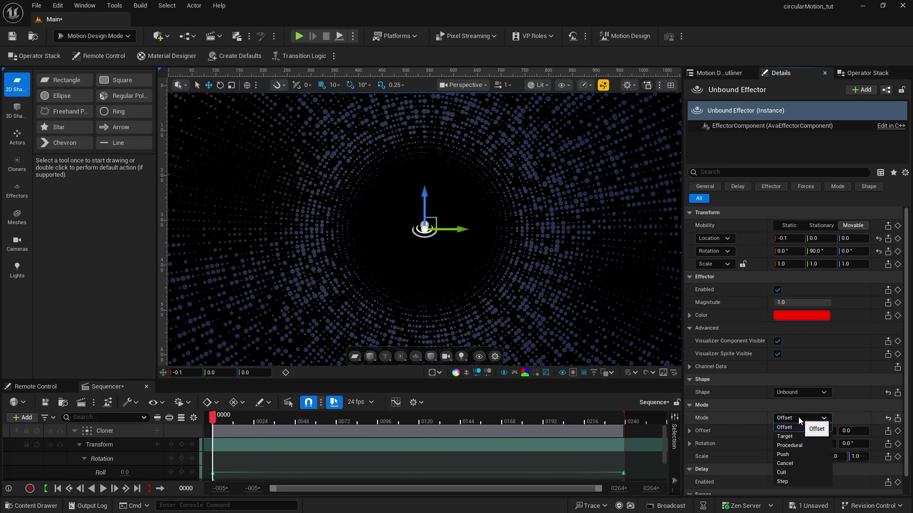
pyautogui.click(802, 447)
# Set the Unbound Effector's Rotation Strength to 22.5° on both the Y and Z axes.
pyautogui.scroll(-3, 760, 402)
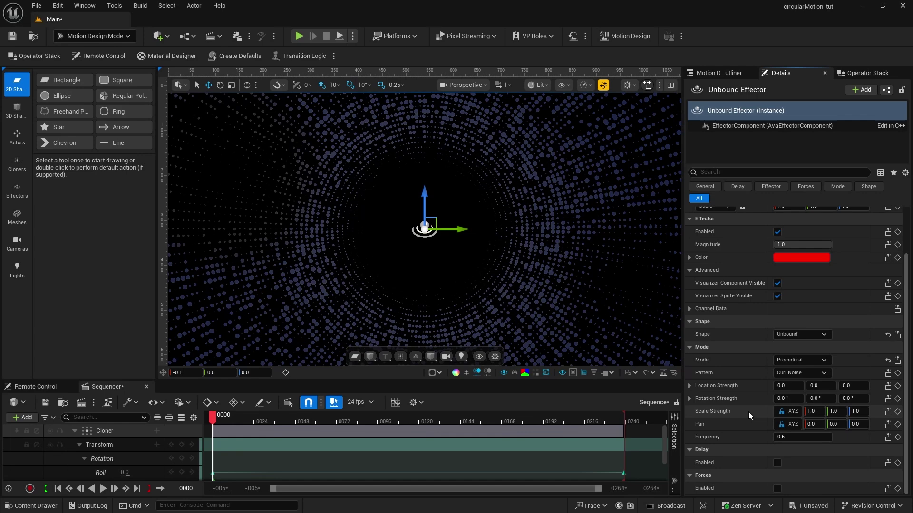
pyautogui.click(820, 398)
pyautogui.write('22')
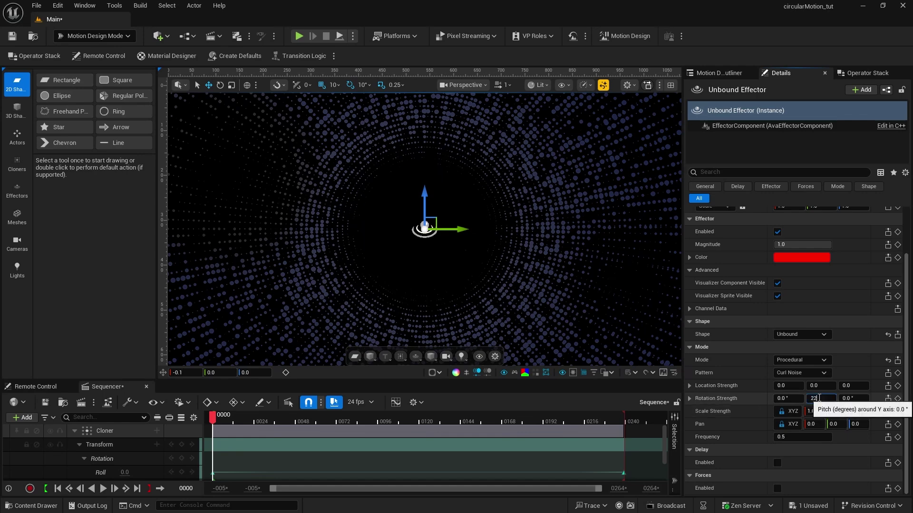
pyautogui.write('.5')
pyautogui.click(849, 398)
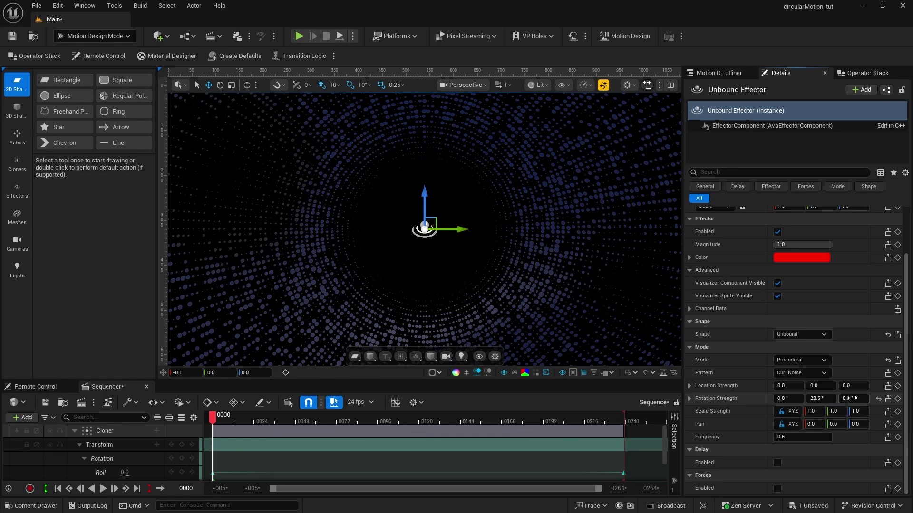
pyautogui.write('22.5')
pyautogui.press('Return')
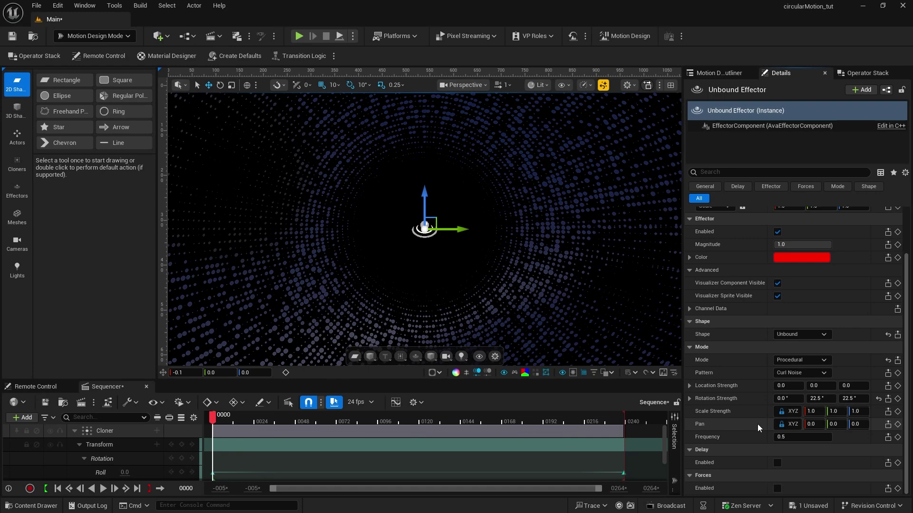
# Set the Unbound Effector's Pan to 50 on all axes and its Frequency to 10, and stop the preview playback.
pyautogui.click(834, 425)
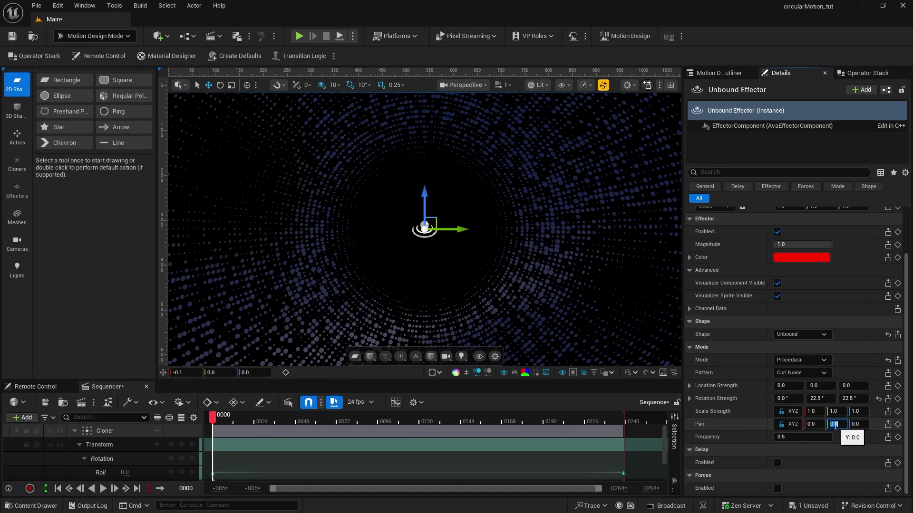
pyautogui.press('Return')
pyautogui.click(788, 437)
pyautogui.write('10')
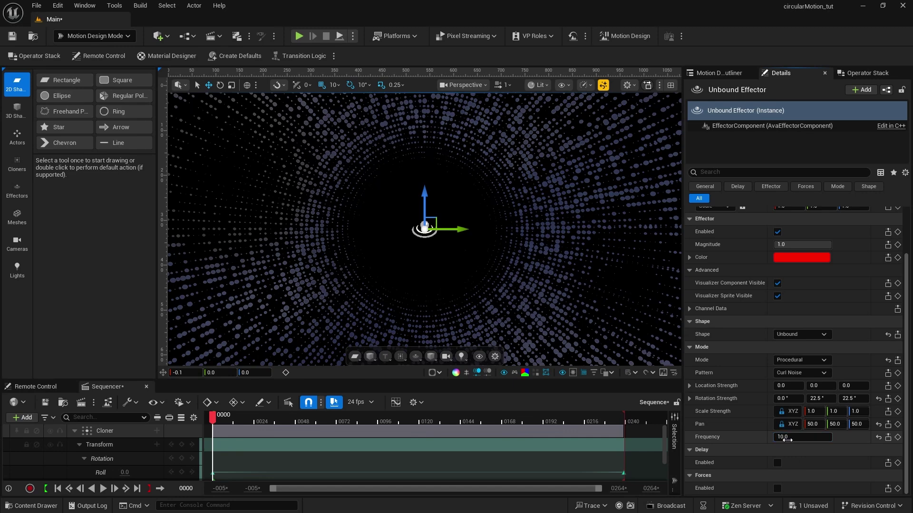
pyautogui.press('Return')
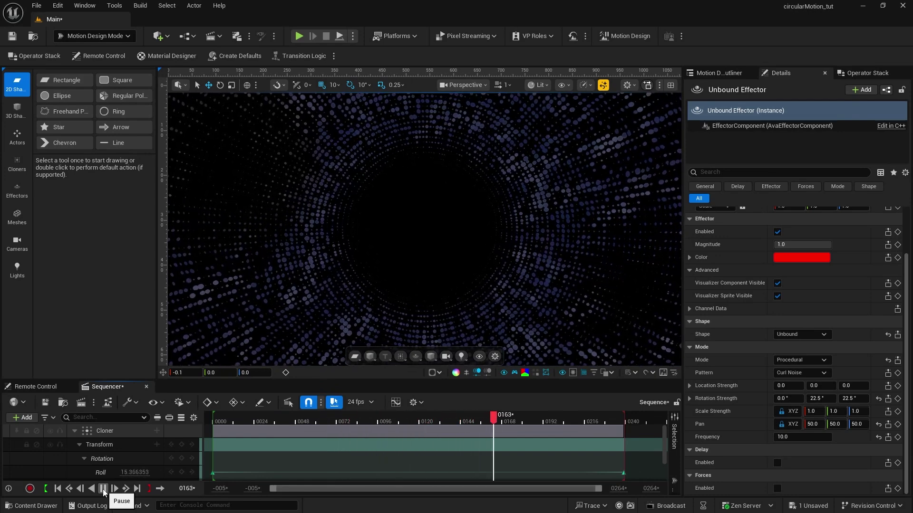
pyautogui.click(104, 493)
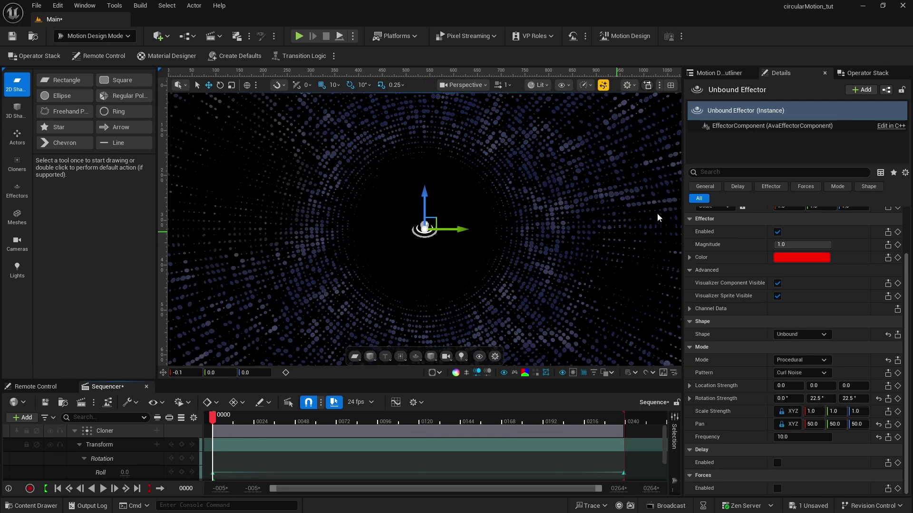
# Switch the Ellipse's material type to Material Designer and create a new PBR material for it.
pyautogui.click(718, 73)
pyautogui.click(774, 150)
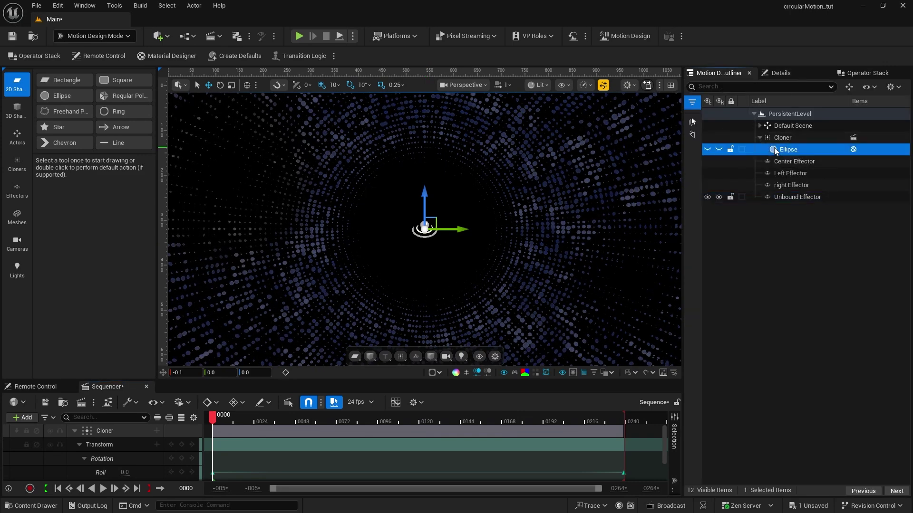
pyautogui.click(781, 73)
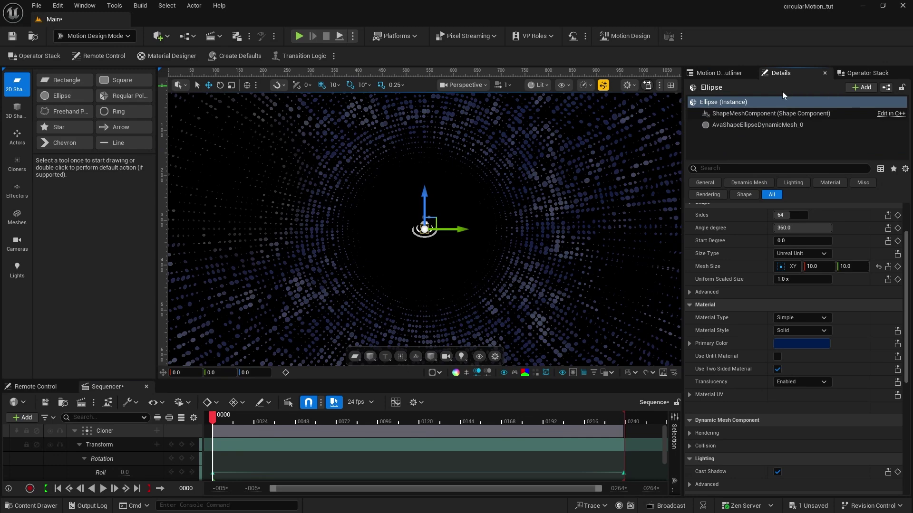
pyautogui.click(797, 317)
pyautogui.click(801, 345)
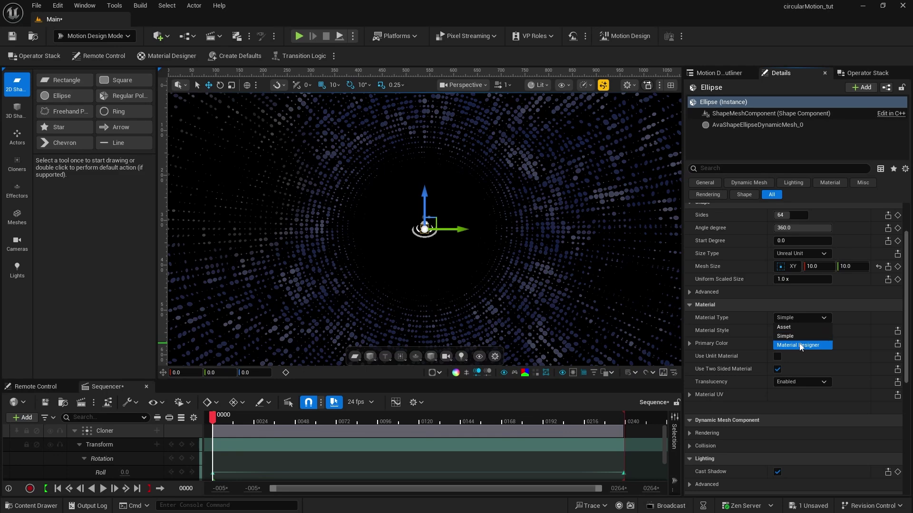
pyautogui.moveTo(447, 44); pyautogui.dragTo(393, 35)
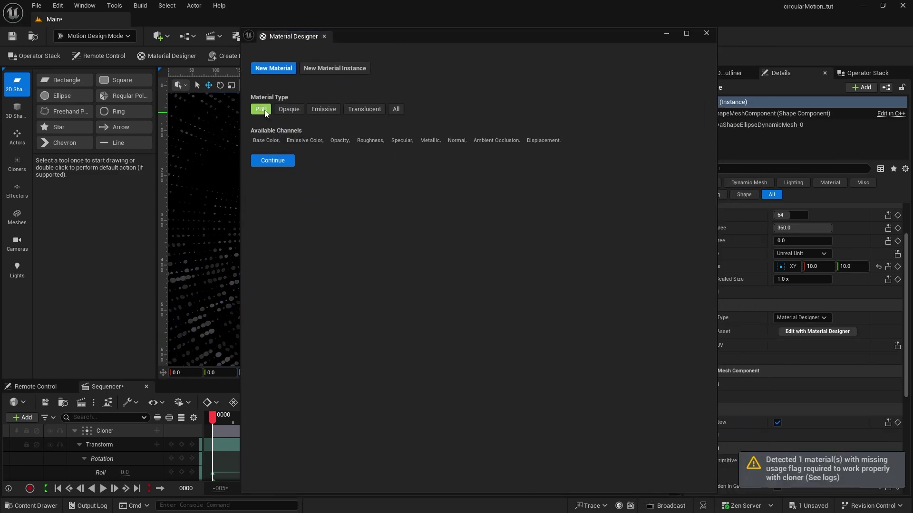
pyautogui.click(273, 161)
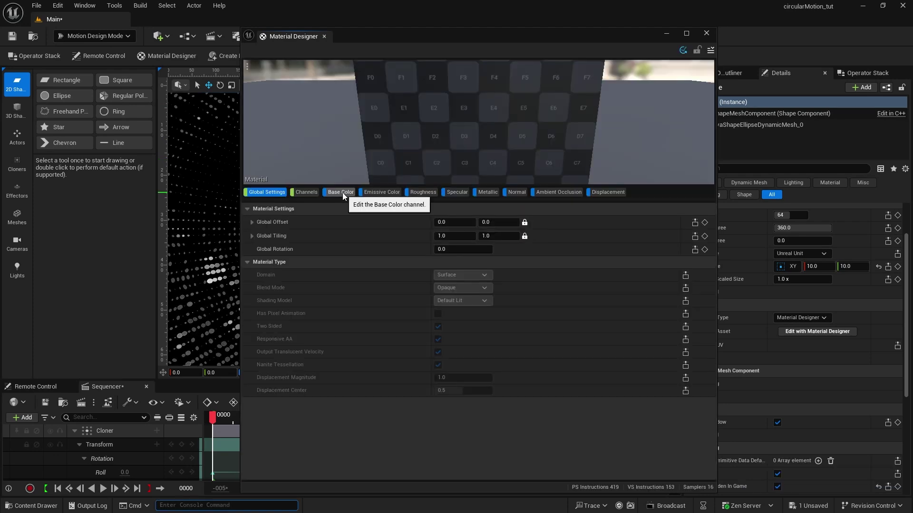
# Change the Base Color layer's source to Solid Color and set its color to bright blue.
pyautogui.click(342, 193)
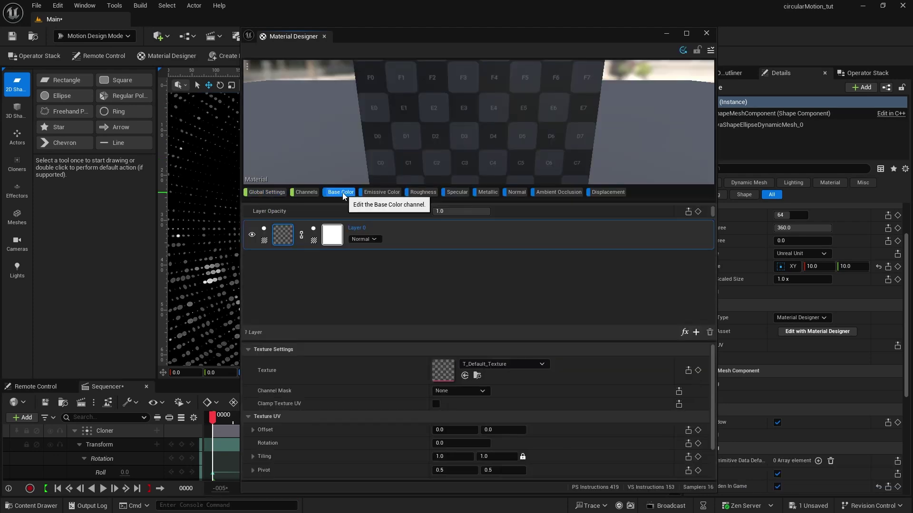
pyautogui.click(265, 241)
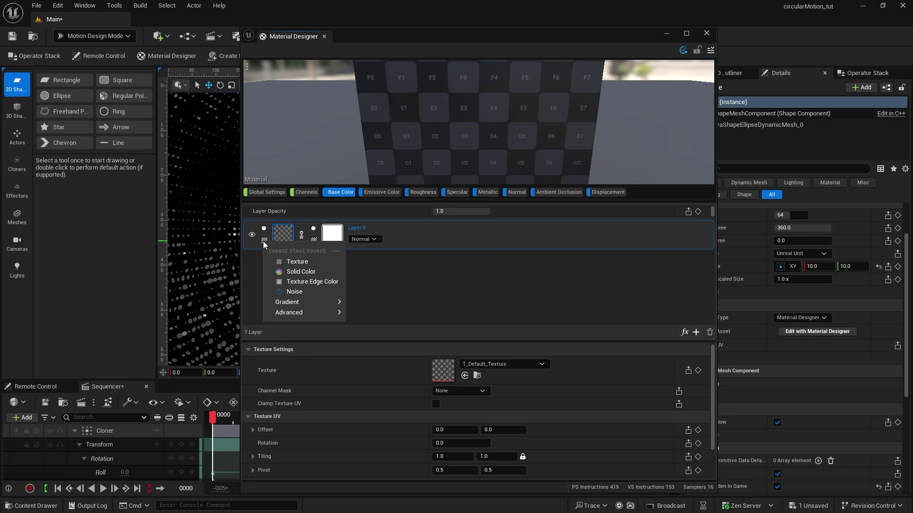
pyautogui.click(303, 272)
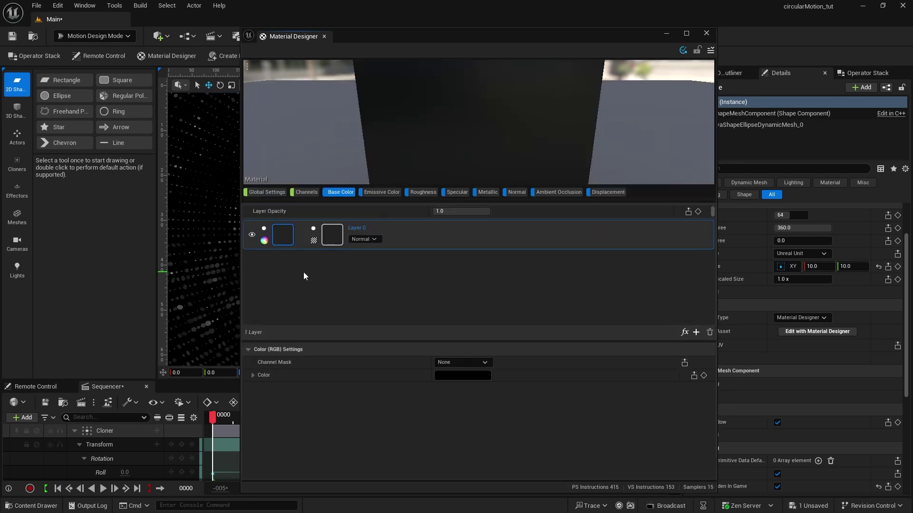
pyautogui.click(463, 376)
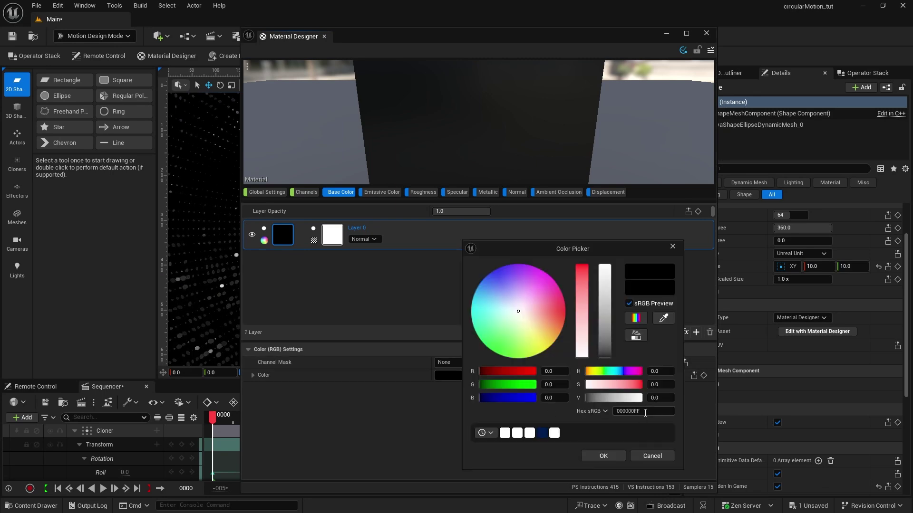
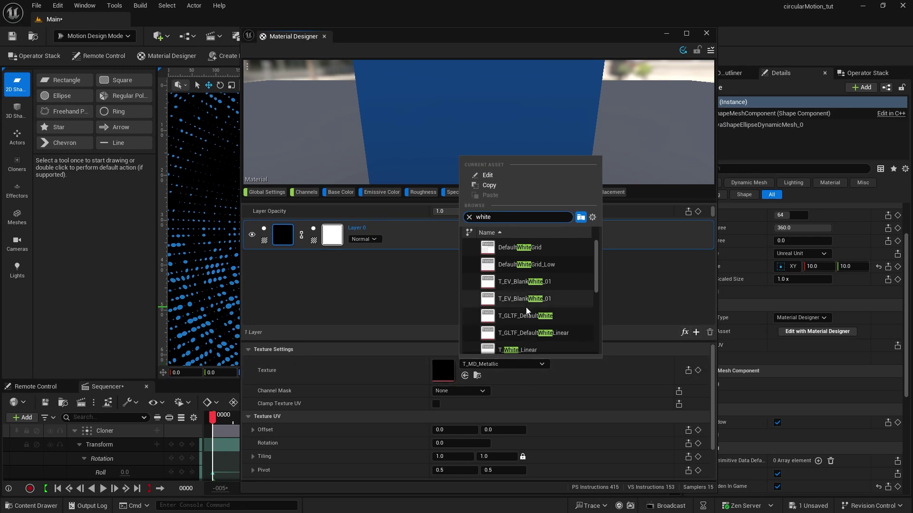
# Assign the WhiteSquareTexture to the Metallic channel's layer from the textures found with "white".
pyautogui.scroll(-3, 526, 307)
pyautogui.scroll(-6, 530, 310)
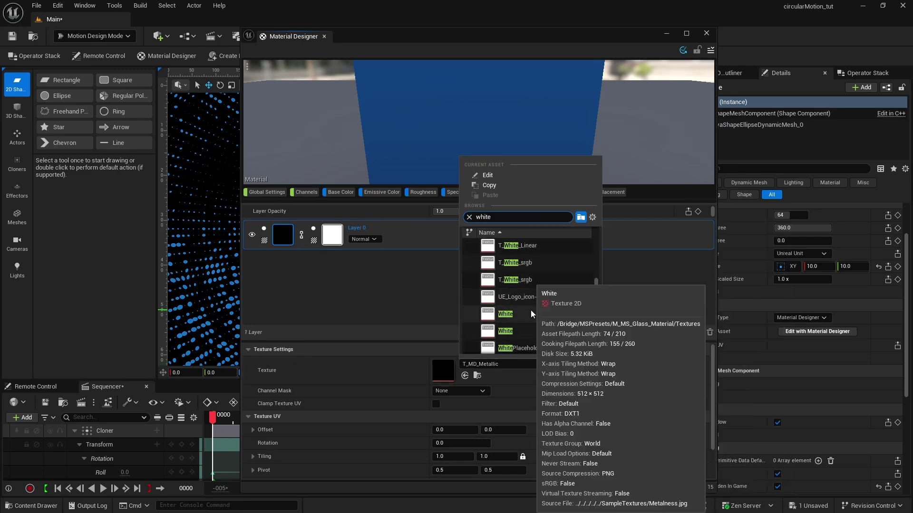
pyautogui.click(533, 310)
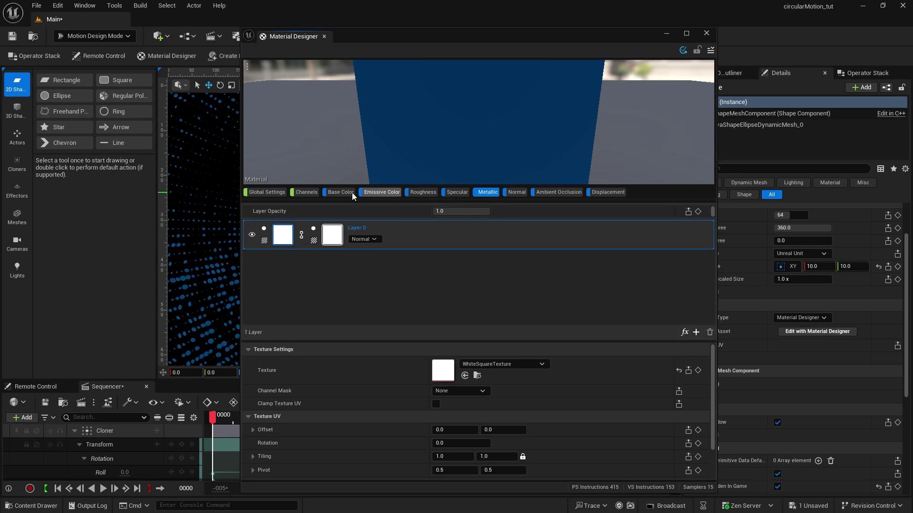
# Set the material's Roughness channel strength to 0.1 and reframe the material preview.
pyautogui.click(308, 192)
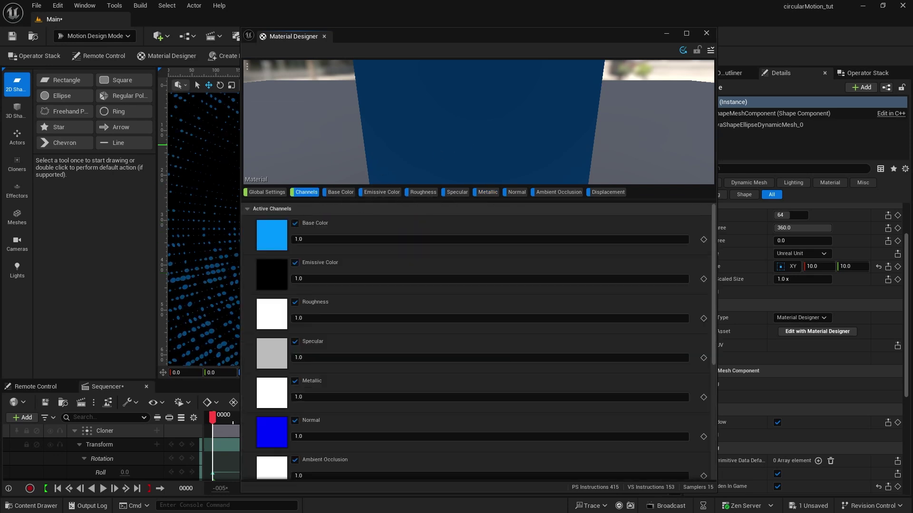
pyautogui.moveTo(480, 149); pyautogui.dragTo(482, 146)
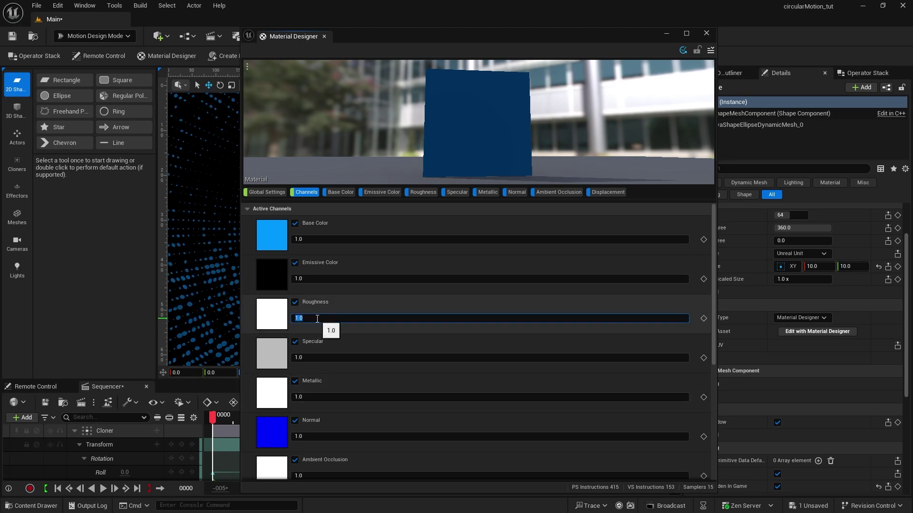
pyautogui.write('0.1')
pyautogui.press('Return')
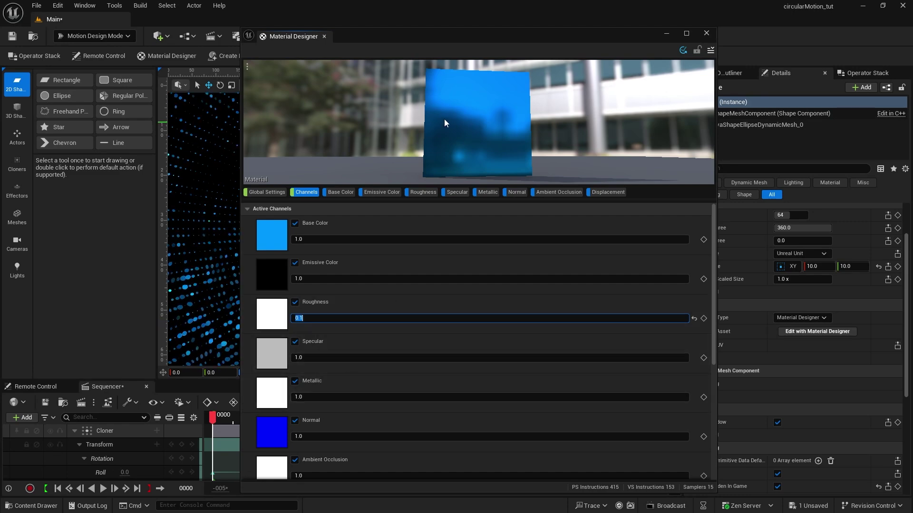
# Clear the Material Designer window out of the way and preview the sequence playback with the new material.
pyautogui.moveTo(439, 39); pyautogui.dragTo(912, 43)
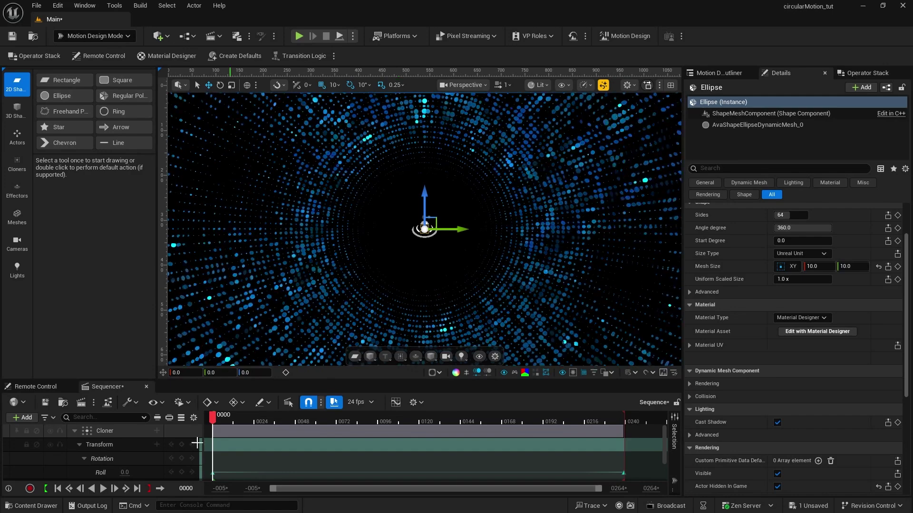
pyautogui.click(103, 489)
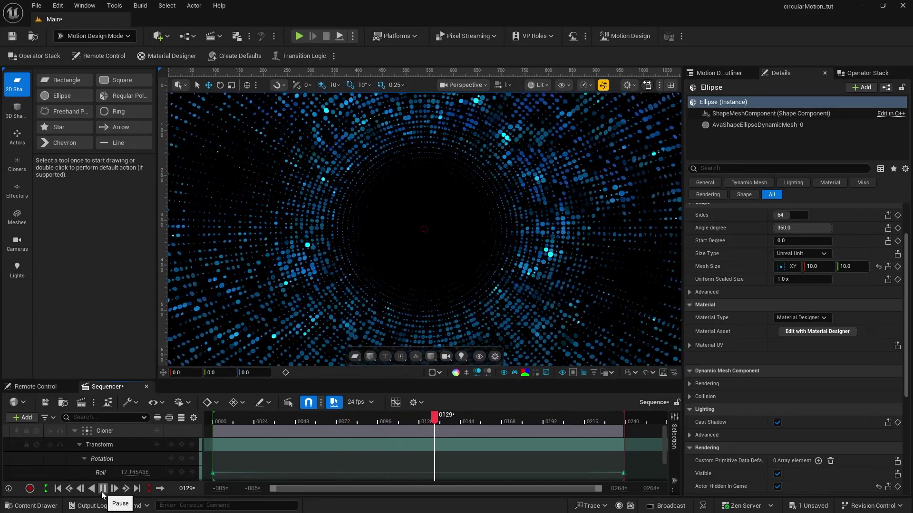
pyautogui.click(103, 494)
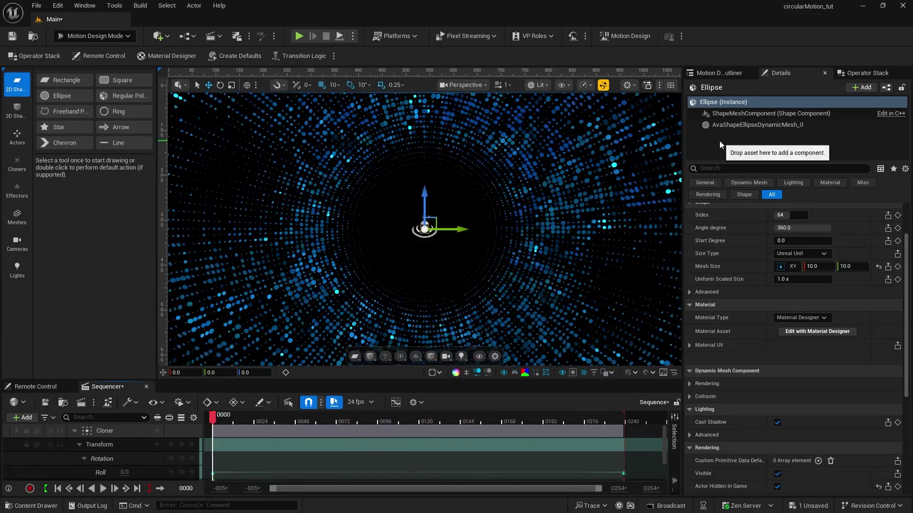
# Hide and show SkyLight1 under Default Scene and toggle DirectionalLight1's visibility to compare their lighting on the dots.
pyautogui.click(716, 74)
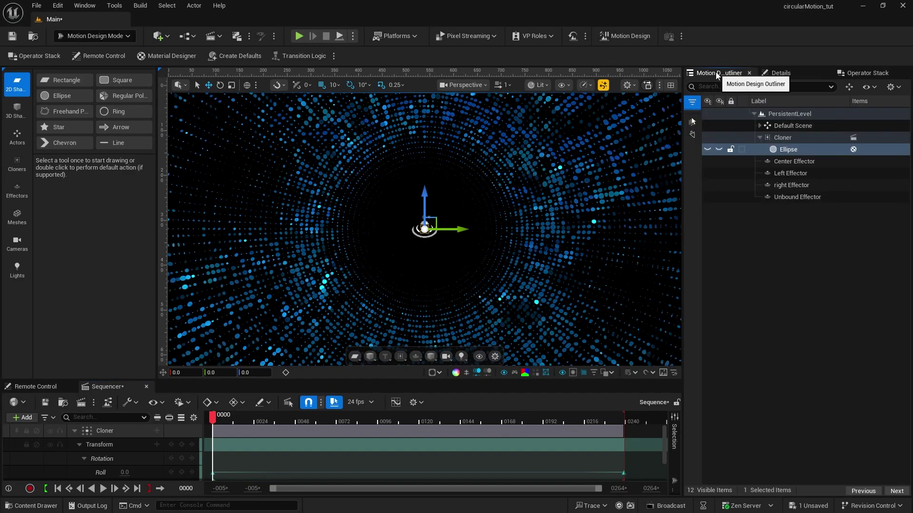
pyautogui.click(759, 126)
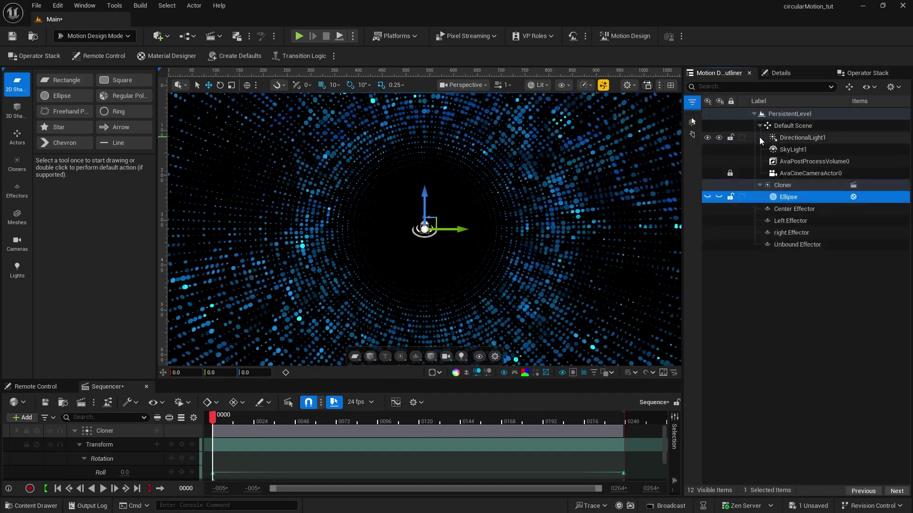
pyautogui.click(708, 149)
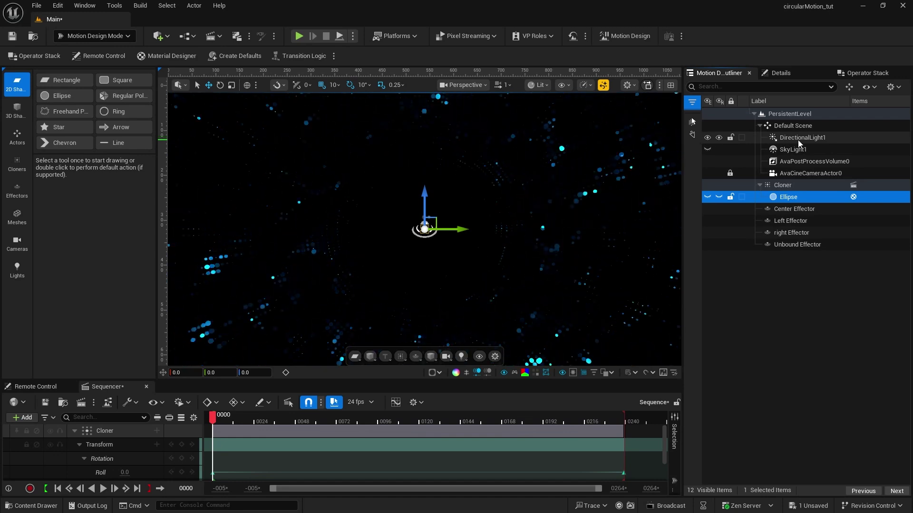
pyautogui.click(708, 147)
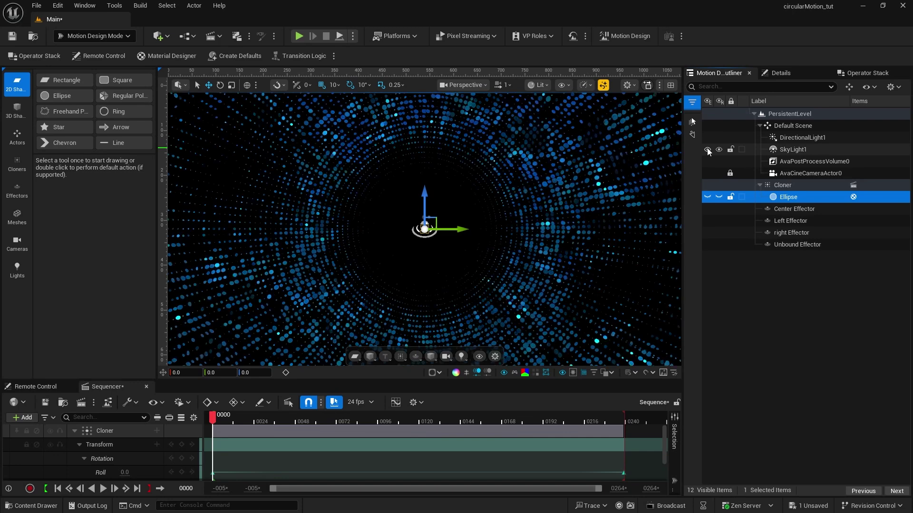
pyautogui.click(707, 138)
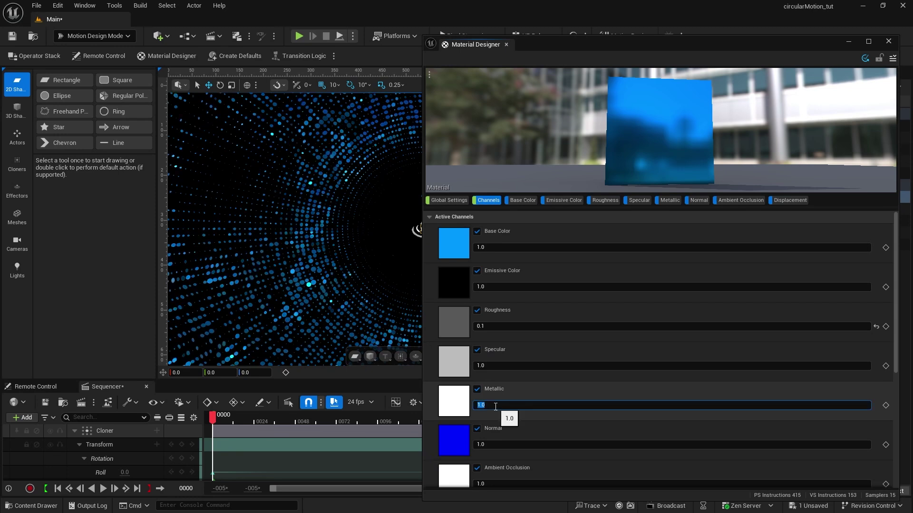
# Try 0.5 for both the Metallic and Roughness channel strengths of the material.
pyautogui.press('Return')
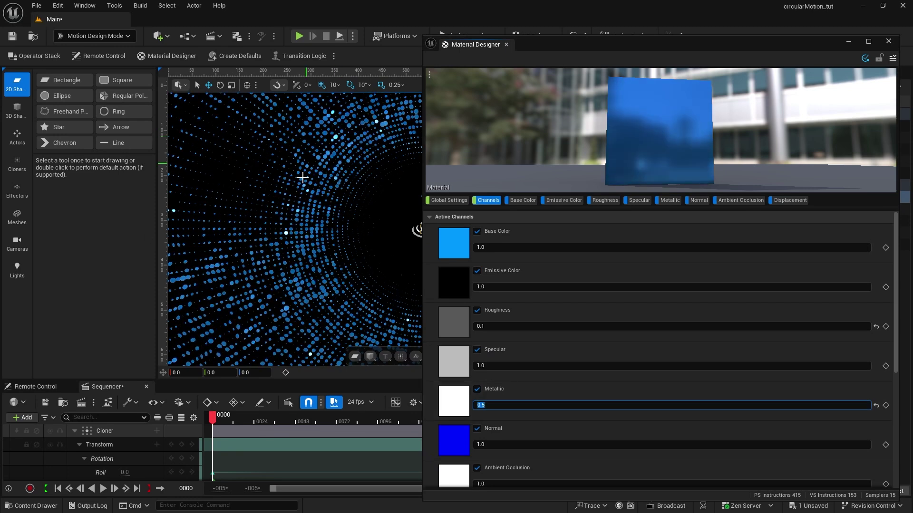
pyautogui.click(486, 327)
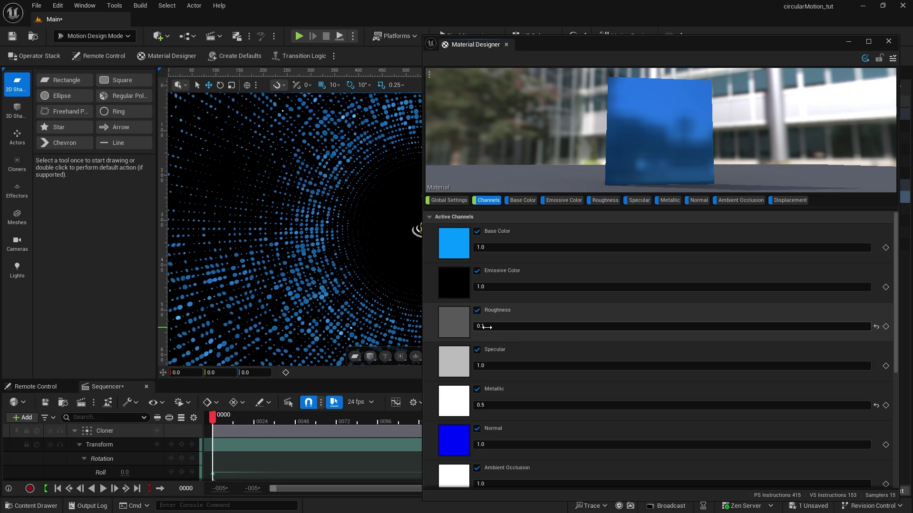
pyautogui.write('0.5')
pyautogui.press('Return')
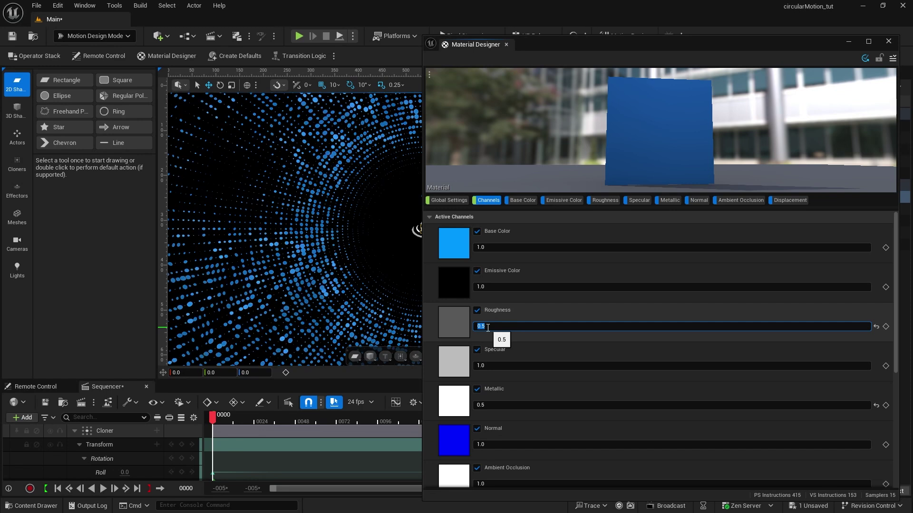
# Set the Metallic channel back to 1 and Roughness back to 0.1, and close the Material Designer.
pyautogui.click(492, 406)
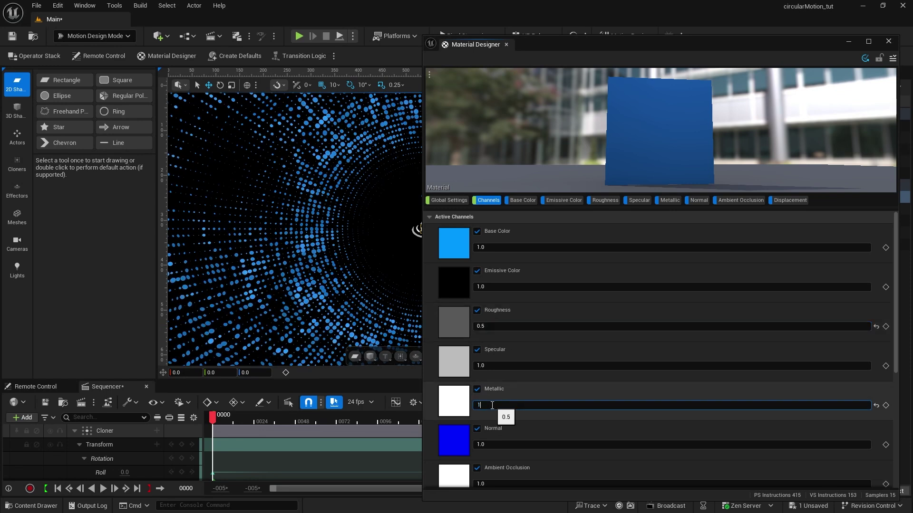
pyautogui.click(489, 326)
pyautogui.write('.1')
pyautogui.press('Return')
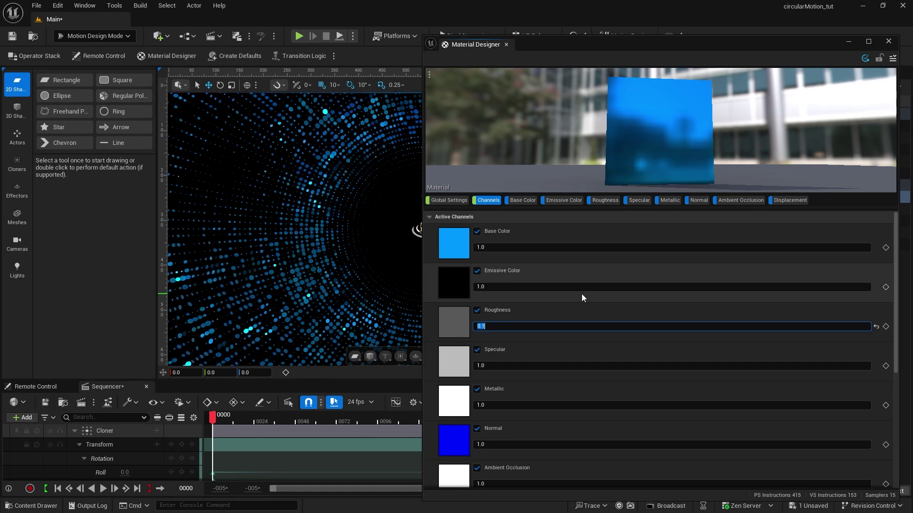
pyautogui.click(889, 42)
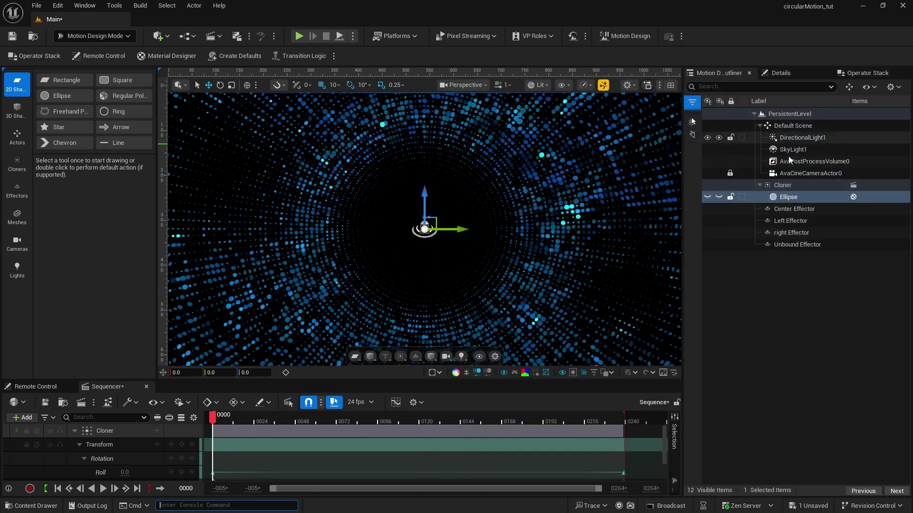
# Switch the Ellipse's material type to Simple.
pyautogui.click(787, 196)
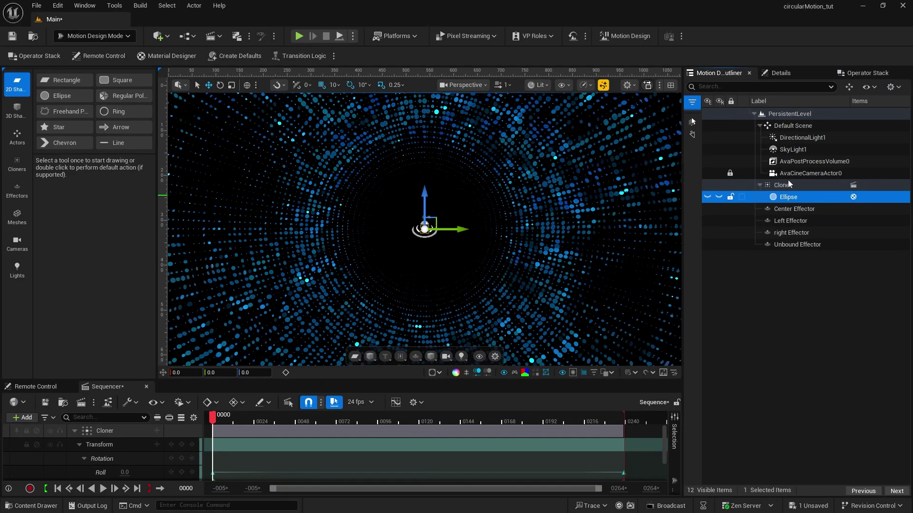
pyautogui.click(783, 75)
pyautogui.scroll(2, 762, 401)
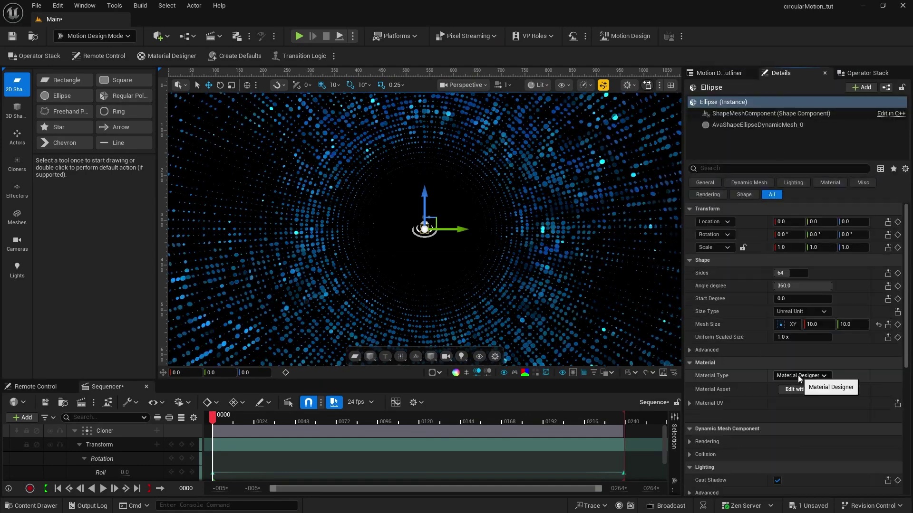
pyautogui.click(798, 377)
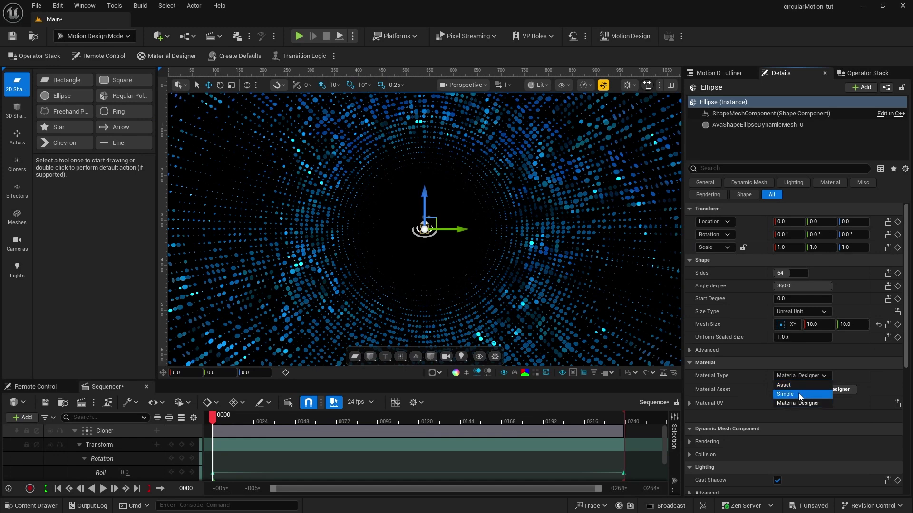
pyautogui.click(798, 394)
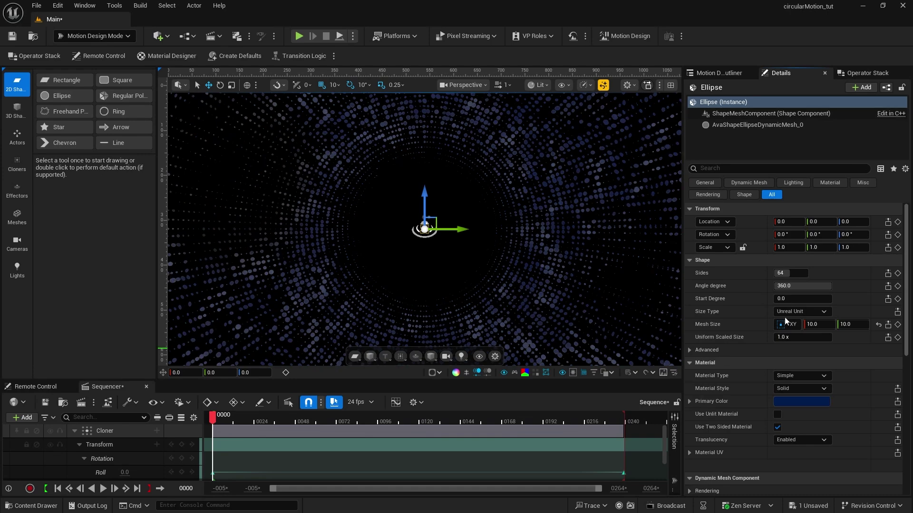
# Hide SkyLight1 and set DirectionalLight1's Light Color to purple, hex CA00FFFF.
pyautogui.click(729, 75)
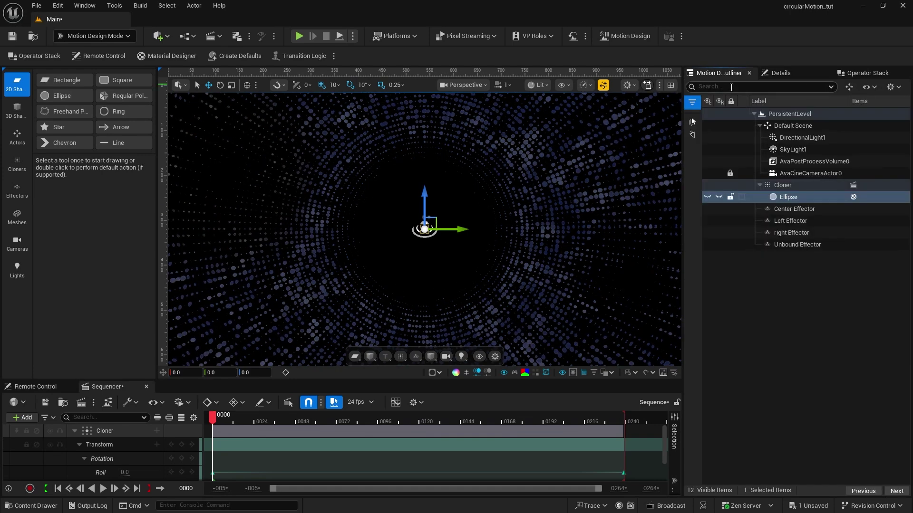
pyautogui.click(707, 149)
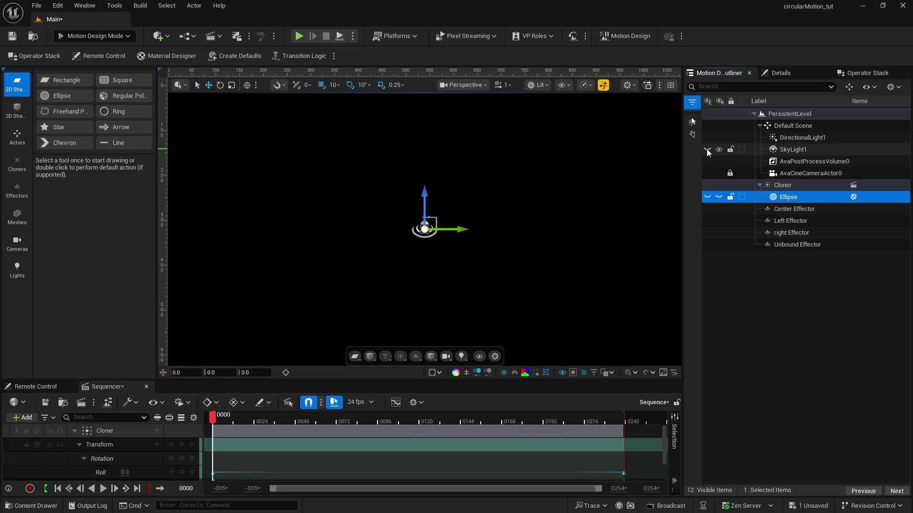
pyautogui.click(779, 137)
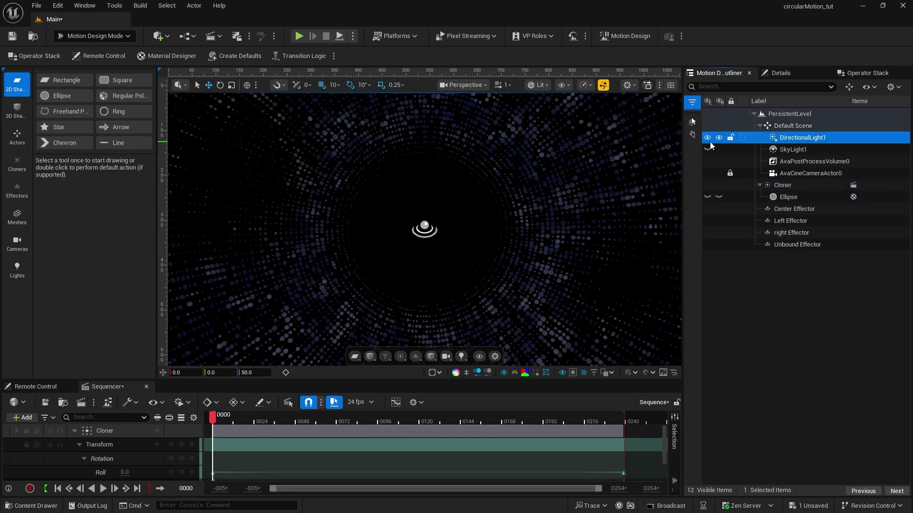
pyautogui.click(783, 75)
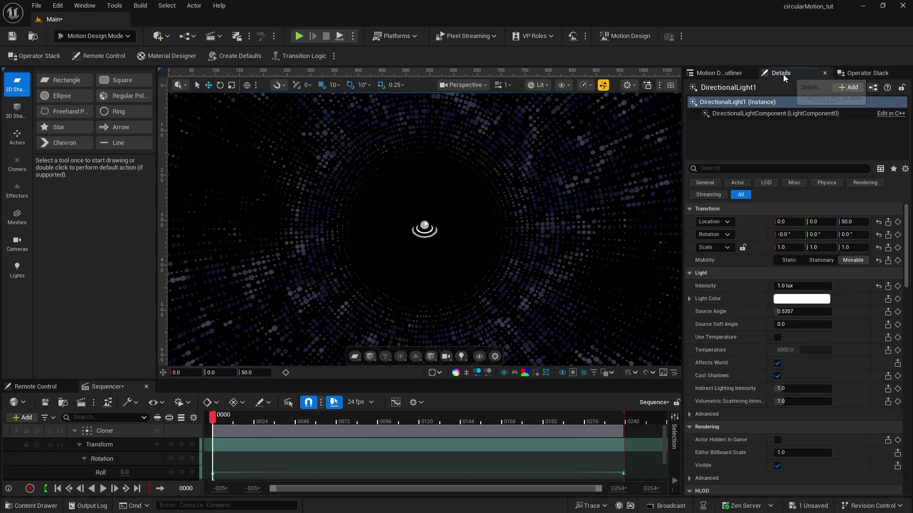
pyautogui.click(788, 300)
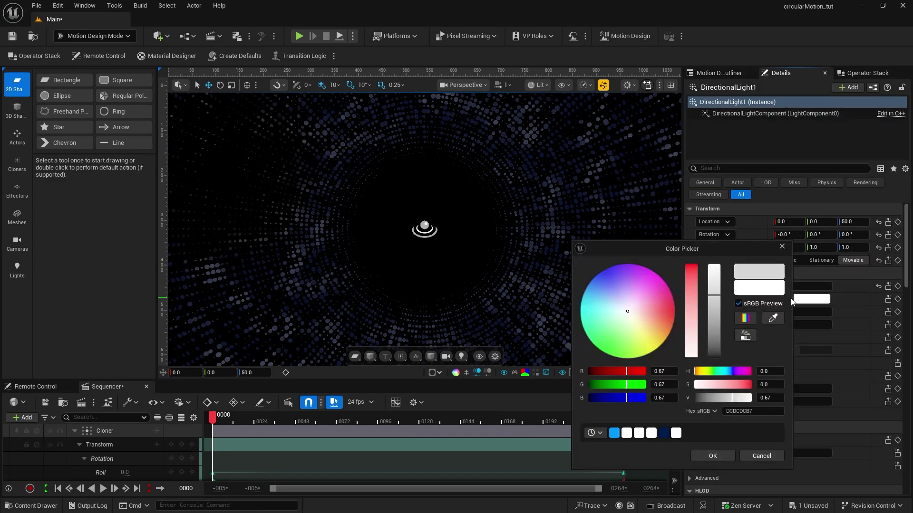
pyautogui.moveTo(646, 307); pyautogui.dragTo(626, 263)
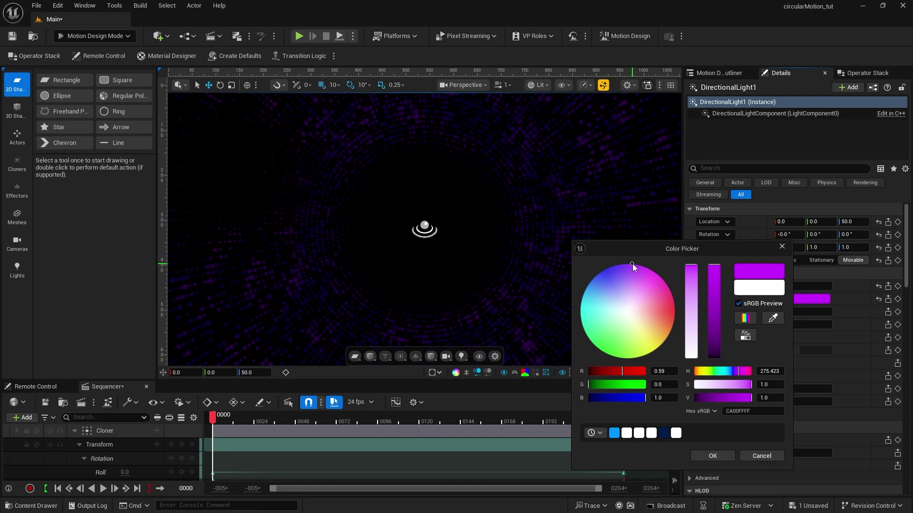
pyautogui.click(713, 456)
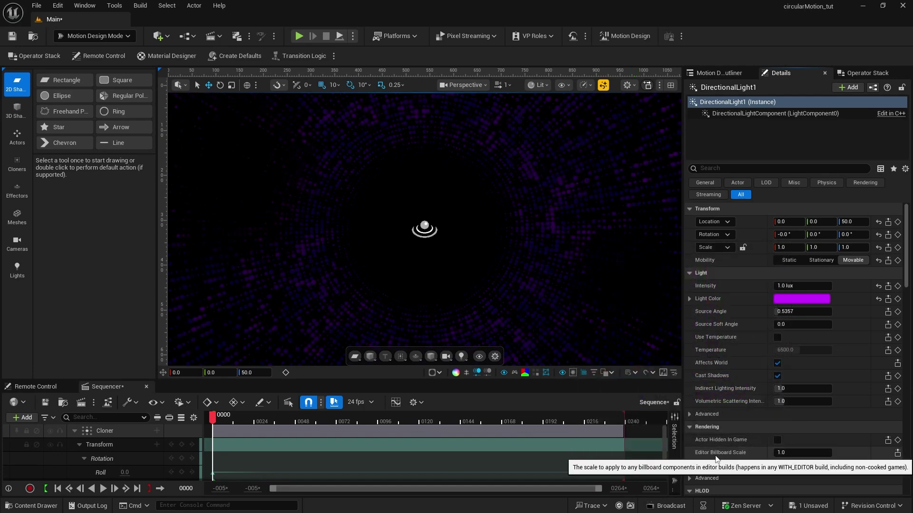
# Set DirectionalLight1's intensity to 20 lux.
pyautogui.click(785, 285)
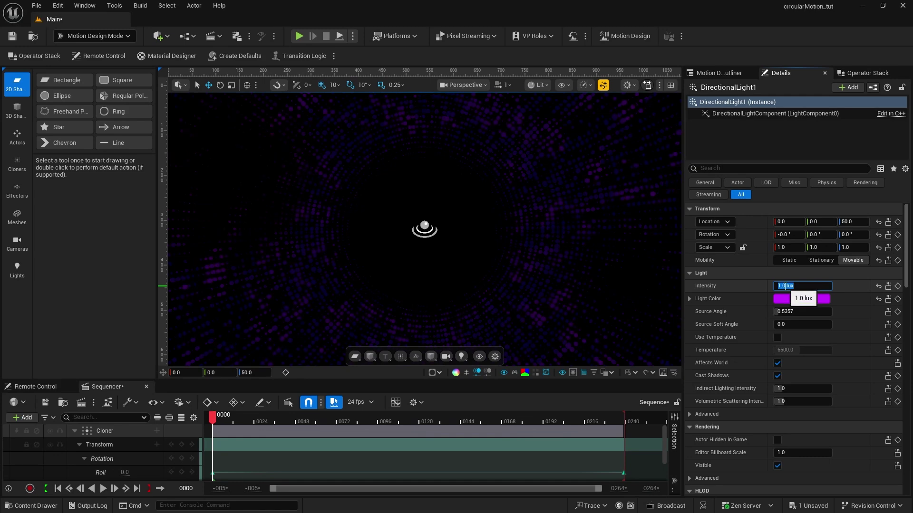
pyautogui.write('20')
pyautogui.press('Return')
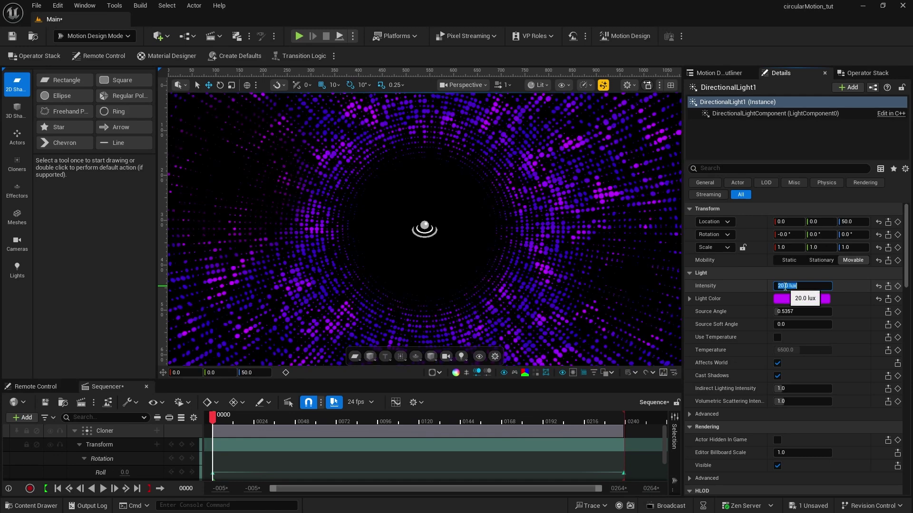
pyautogui.click(761, 288)
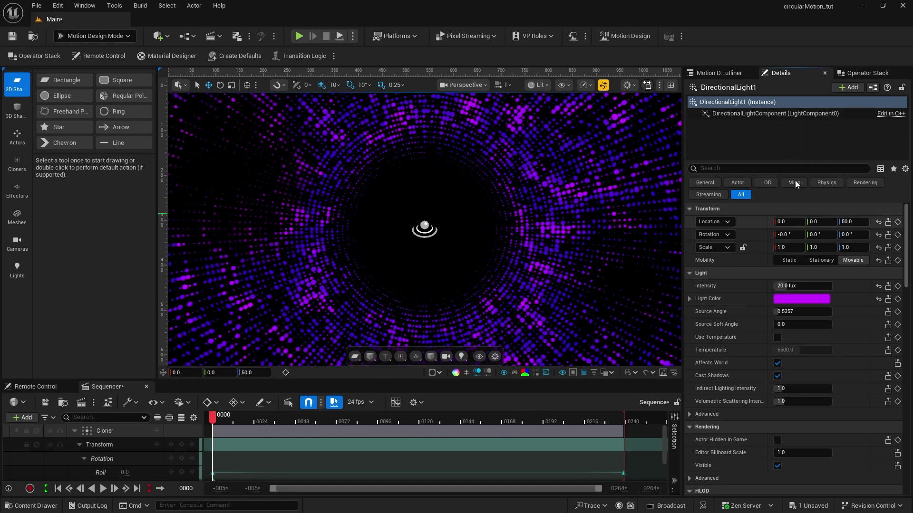
# Change the Ellipse's Primary Color to a dark olive yellow, hex 4C4F00FF.
pyautogui.click(718, 73)
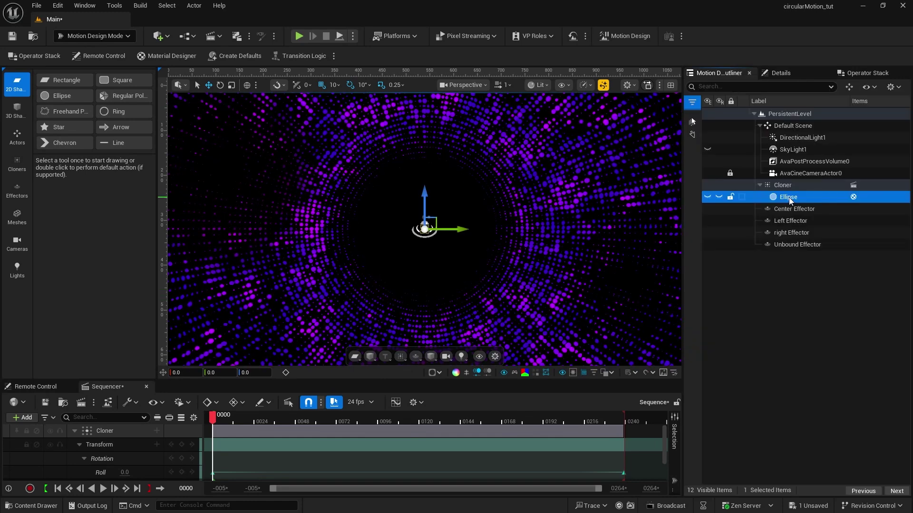
pyautogui.click(788, 75)
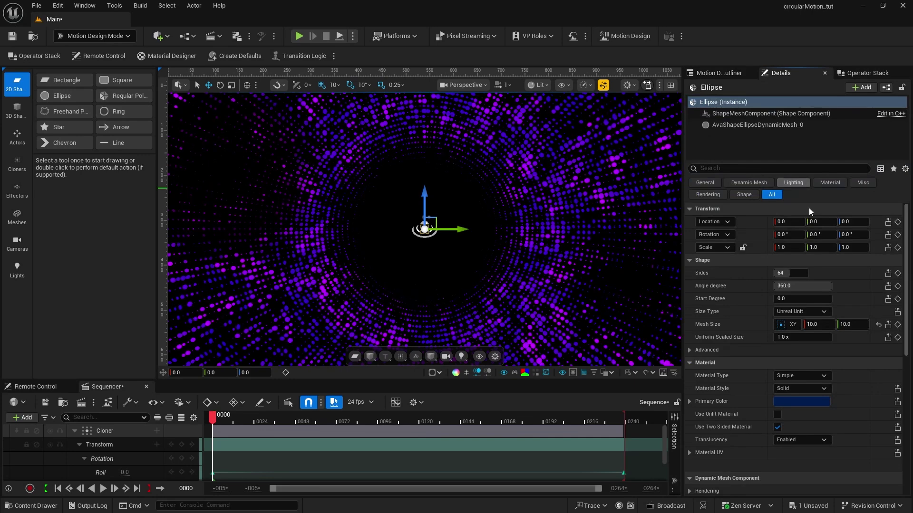
pyautogui.click(801, 402)
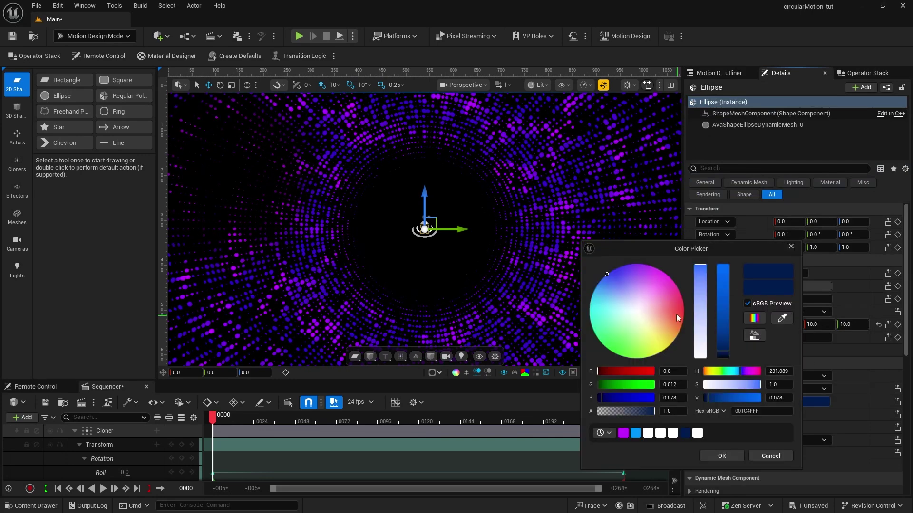
pyautogui.moveTo(676, 313); pyautogui.dragTo(666, 350)
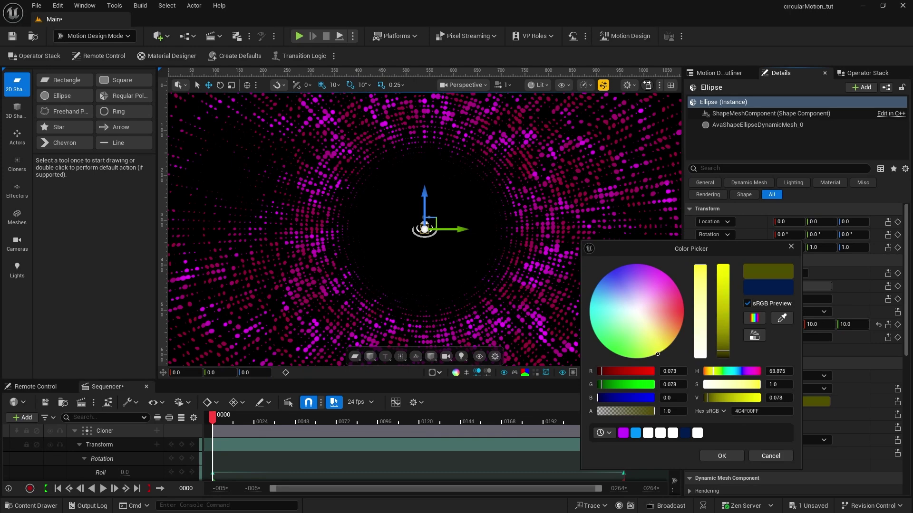
pyautogui.click(711, 457)
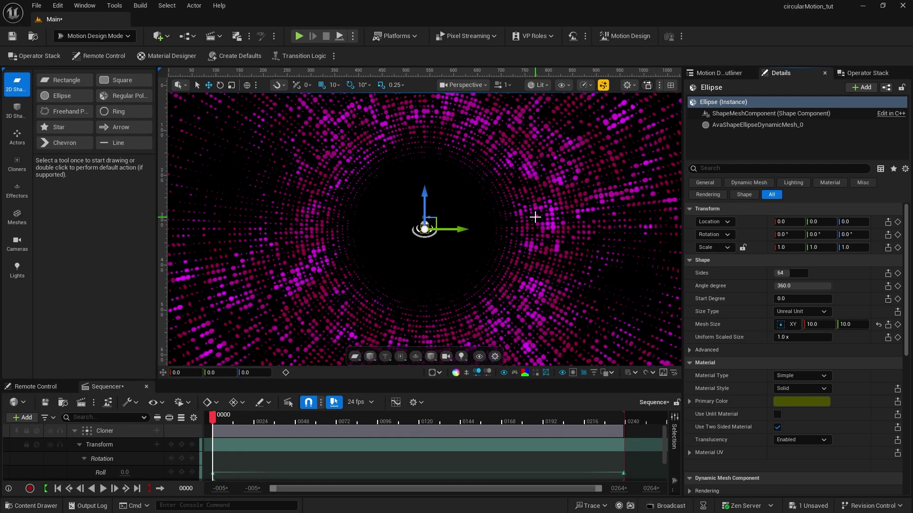
# Add a Text Actor to the scene and set its font to AGENCYB_Font.
pyautogui.click(17, 137)
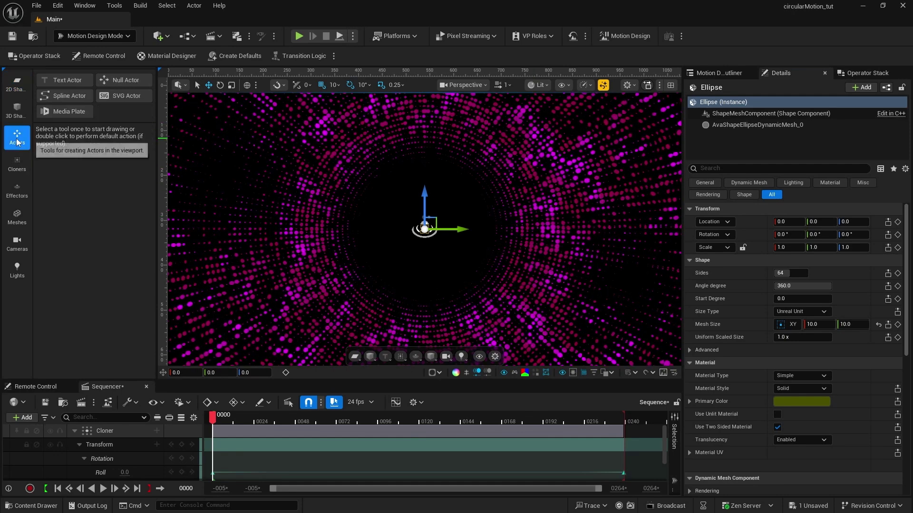
pyautogui.doubleClick(58, 80)
pyautogui.click(721, 73)
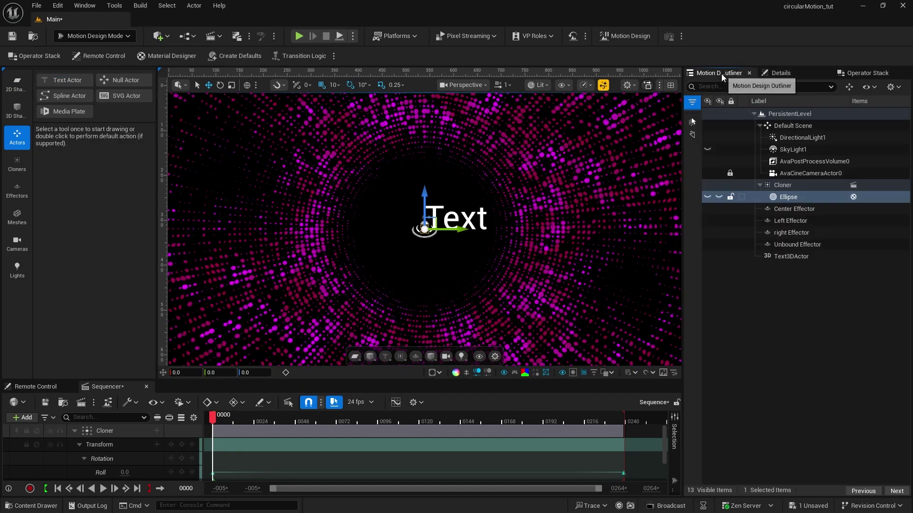
pyautogui.click(780, 257)
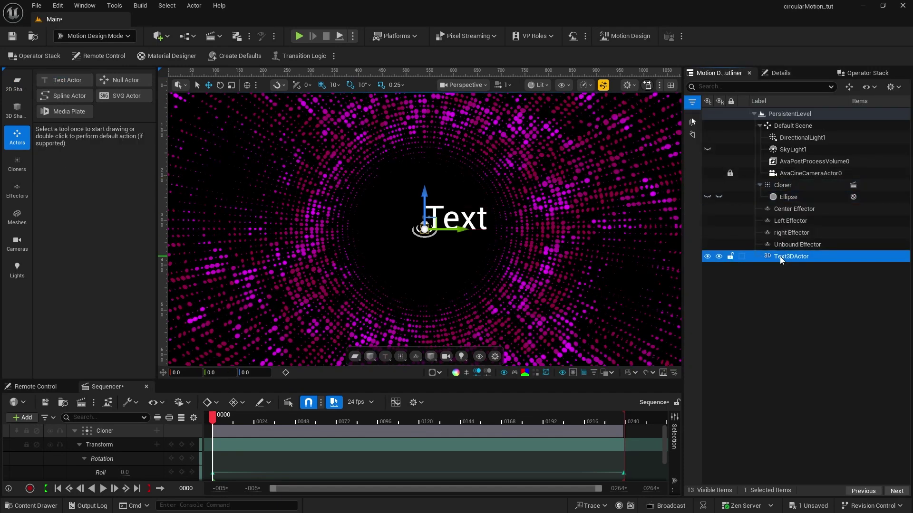
pyautogui.click(789, 73)
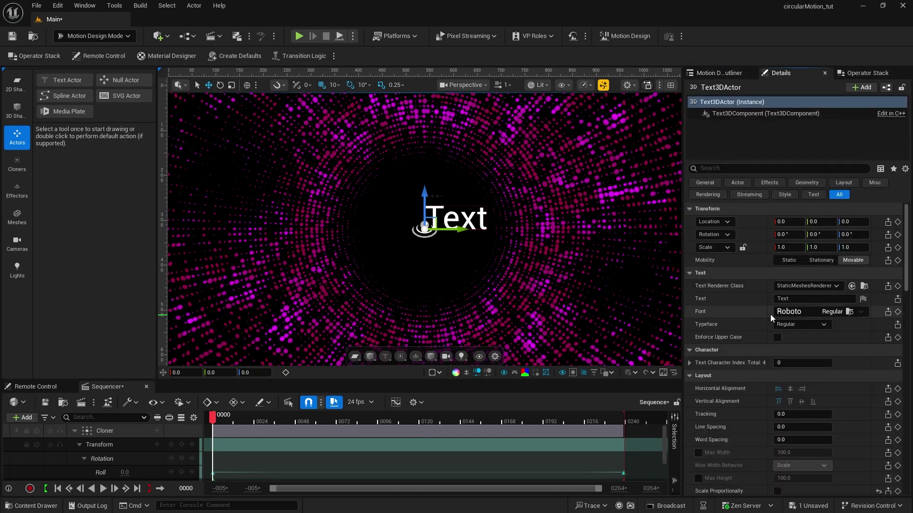
pyautogui.click(801, 315)
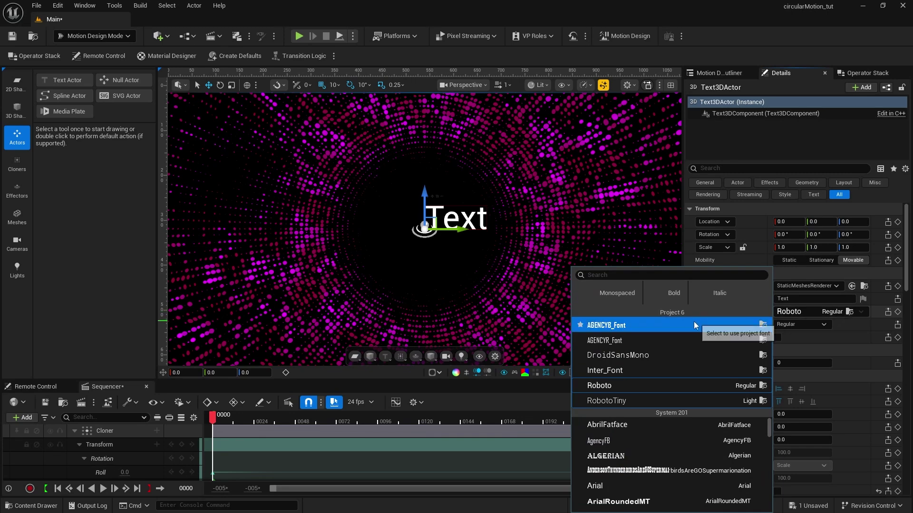
pyautogui.click(629, 325)
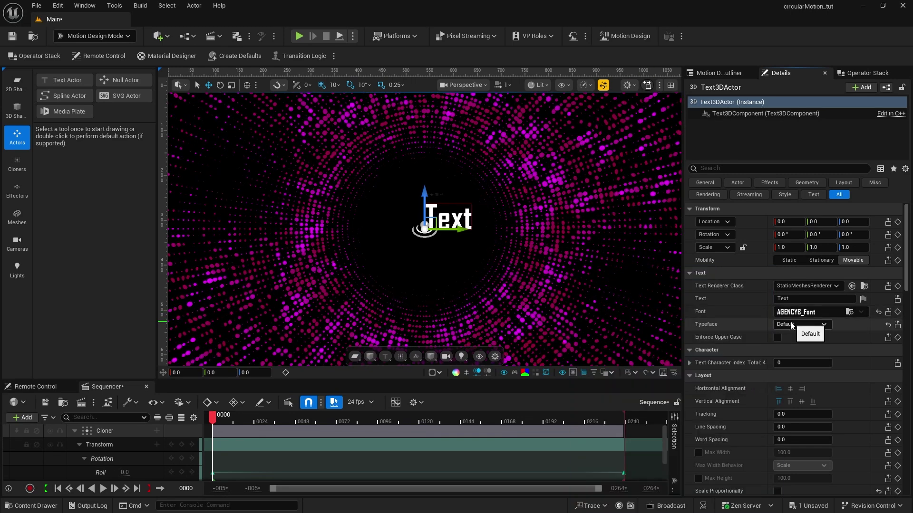
# Set the text to "Circular" and "Motion" on two lines and tighten the line spacing to about -21.9.
pyautogui.click(785, 298)
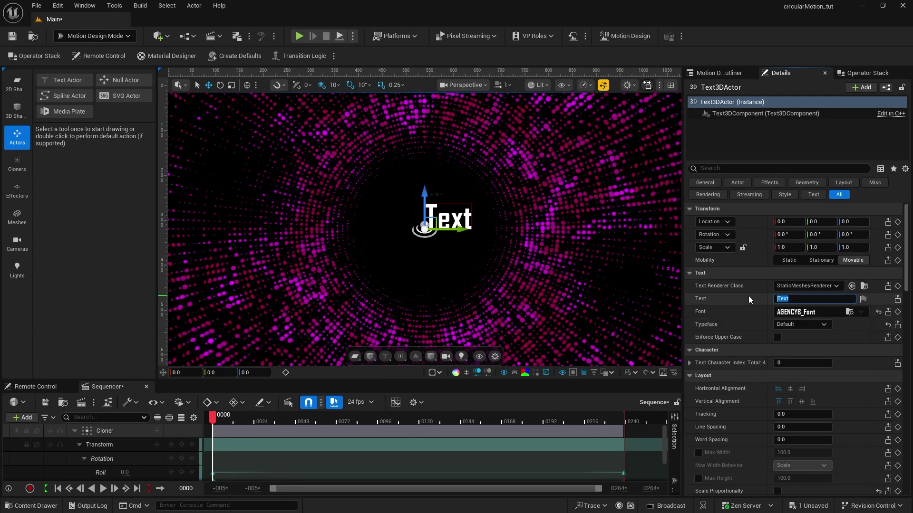
pyautogui.write('Circul')
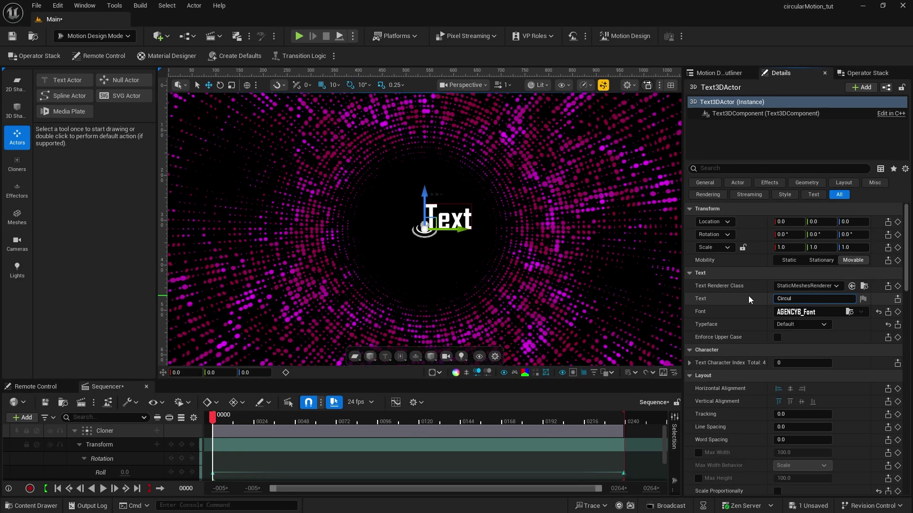
pyautogui.write('are')
pyautogui.press('BackSpace')
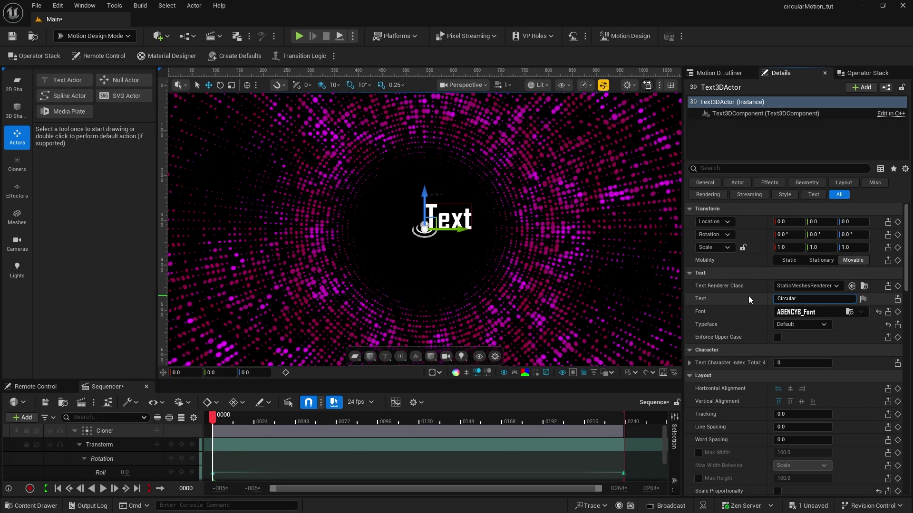
pyautogui.hotkey('shift', 'Return')
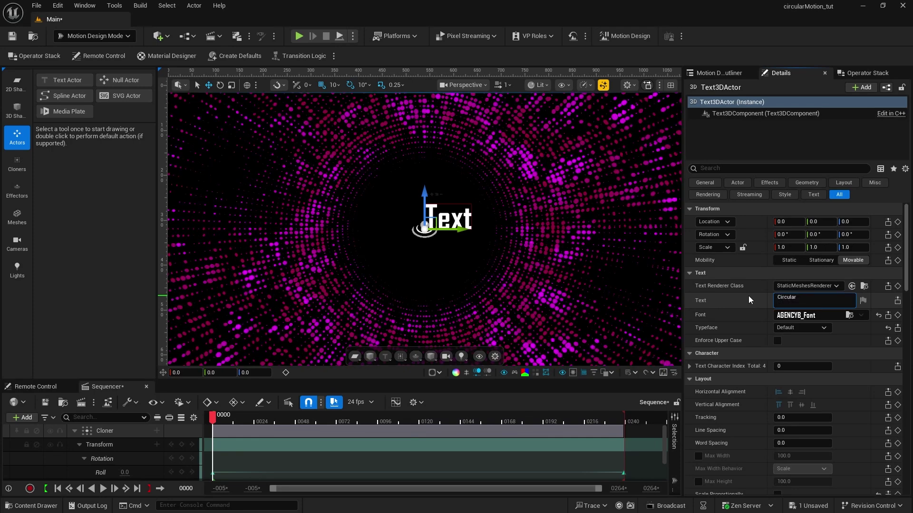
pyautogui.write('Motion')
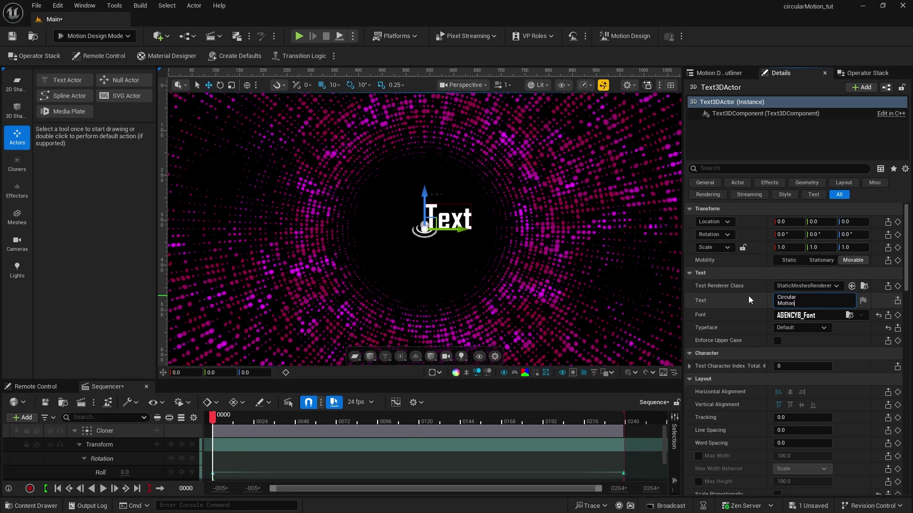
pyautogui.press('Return')
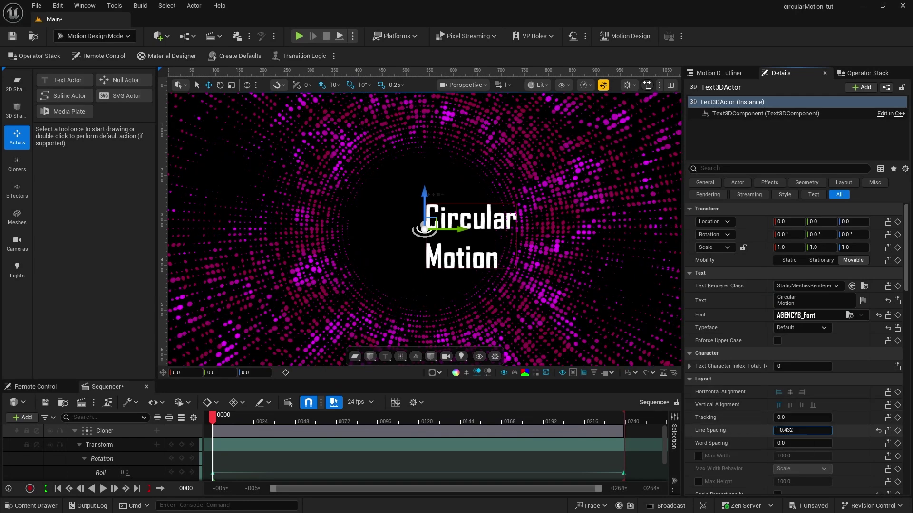
pyautogui.moveTo(803, 430); pyautogui.dragTo(780, 431)
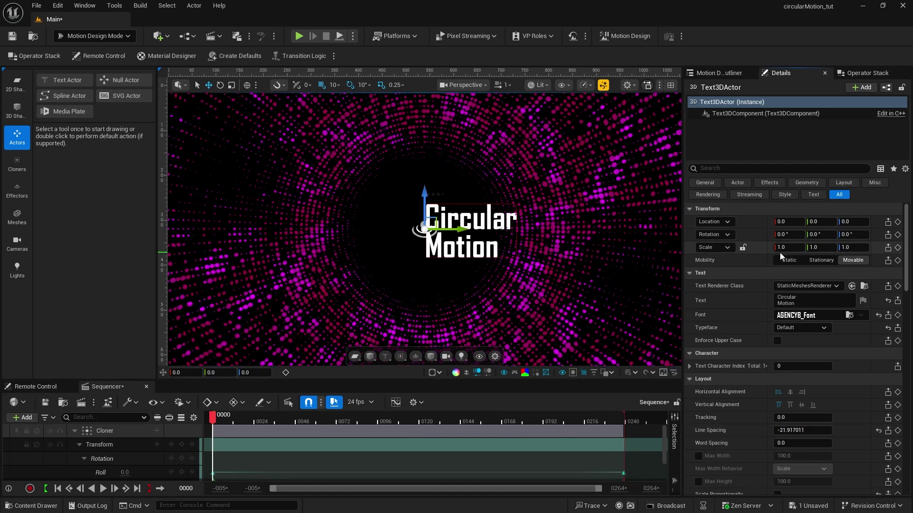
# Lock the text actor's scale proportions and scale it uniformly to 1.3.
pyautogui.click(743, 248)
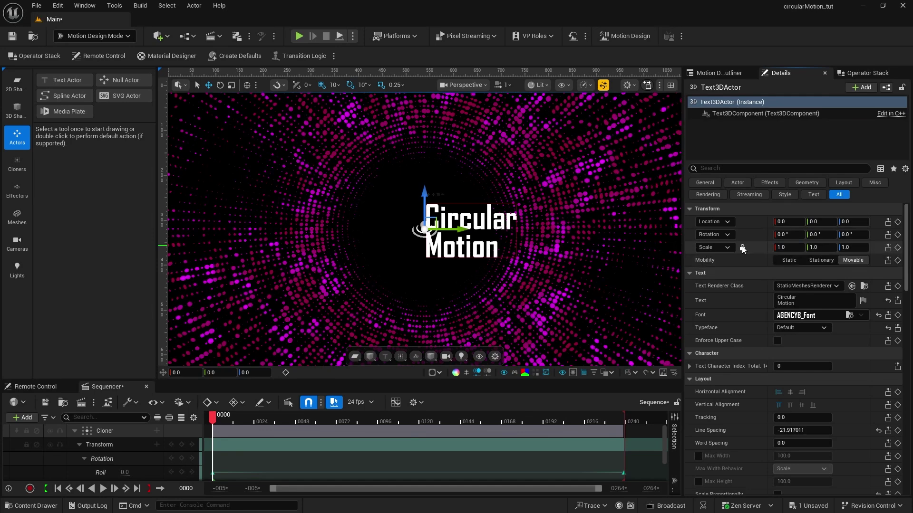
pyautogui.click(780, 247)
pyautogui.write('1.3')
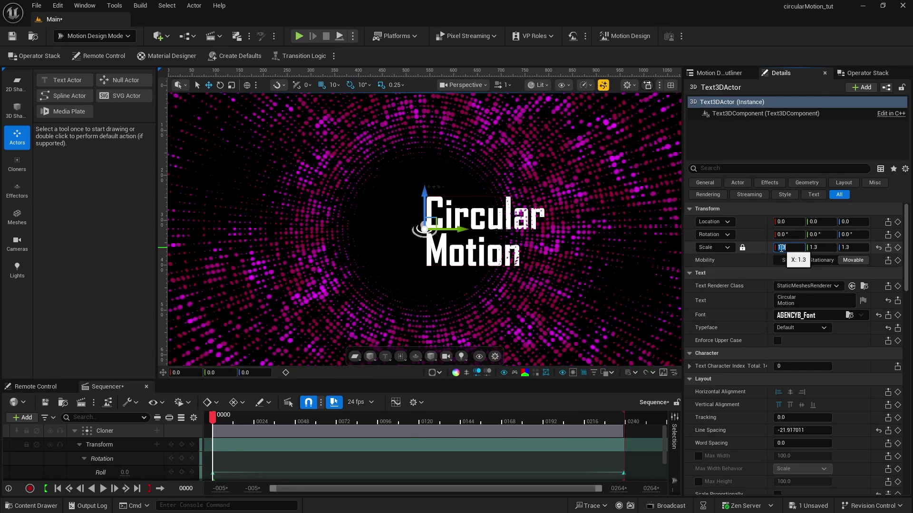
pyautogui.press('Return')
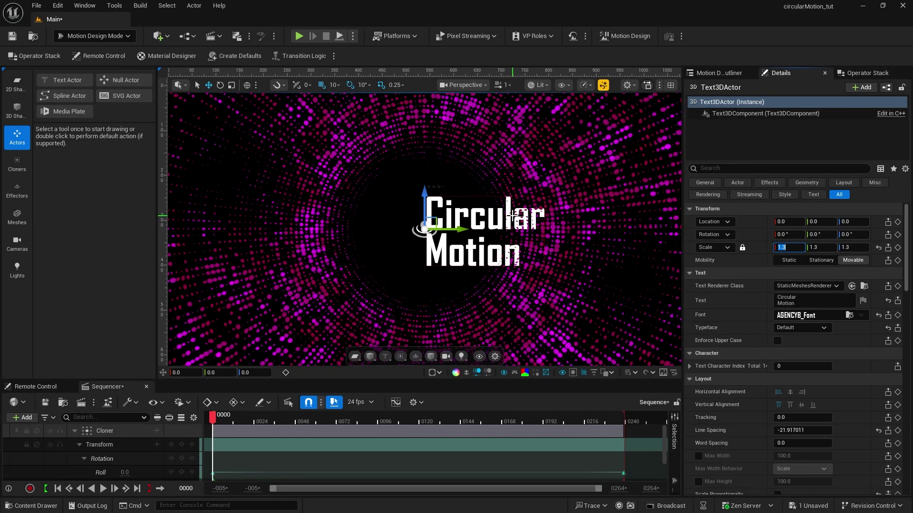
# Set the text actor's X location to -2 and play the sequence to preview it against the moving dots.
pyautogui.click(782, 222)
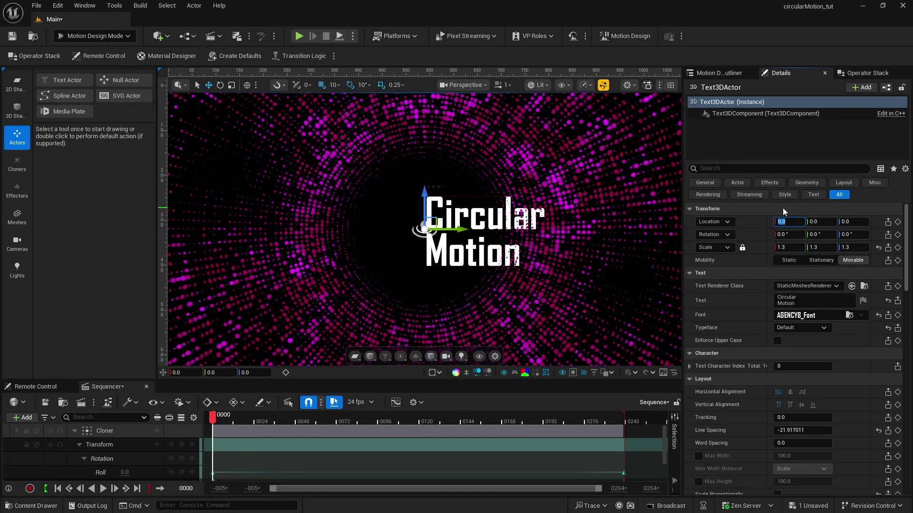
pyautogui.write('-')
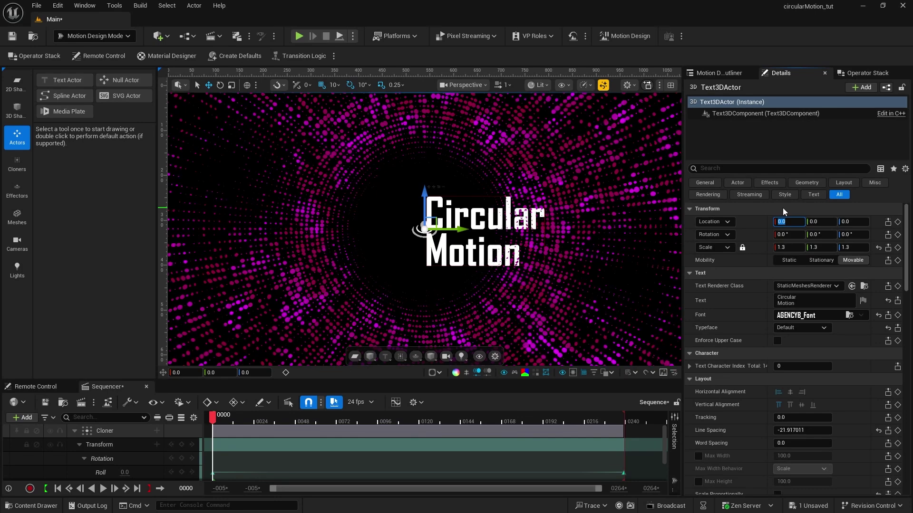
pyautogui.write('2')
pyautogui.press('Return')
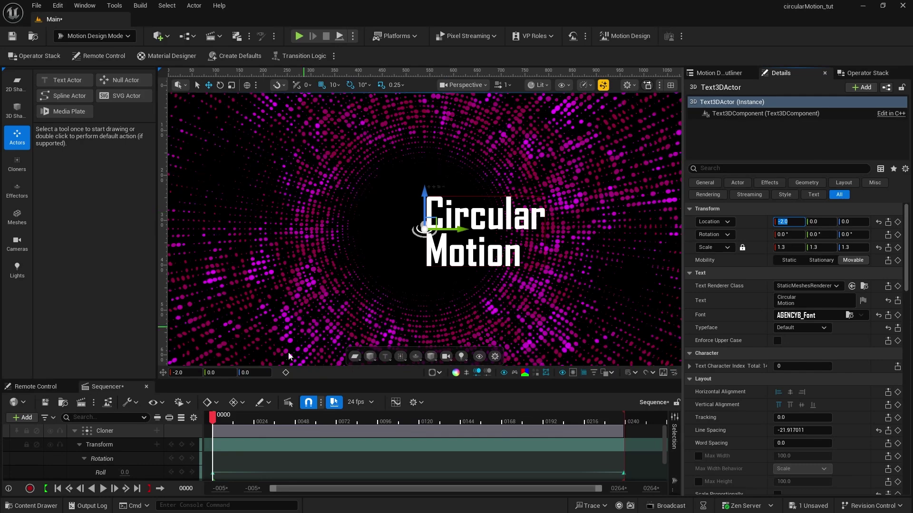
pyautogui.click(102, 489)
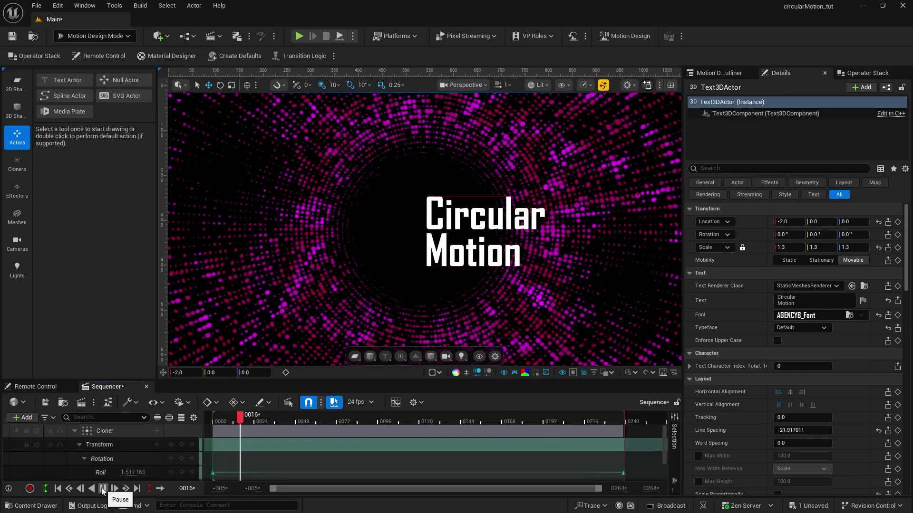